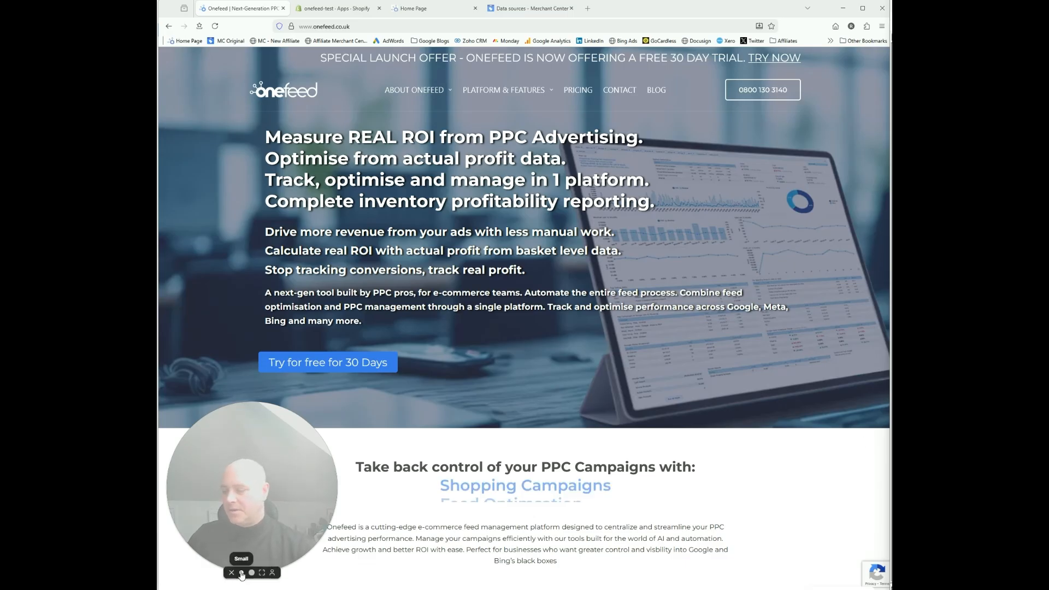
Open the free 30-day trial sign-up form from the launch offer, look through its fields, and close it.
{"action": "left_click", "coordinate": [240, 571]}
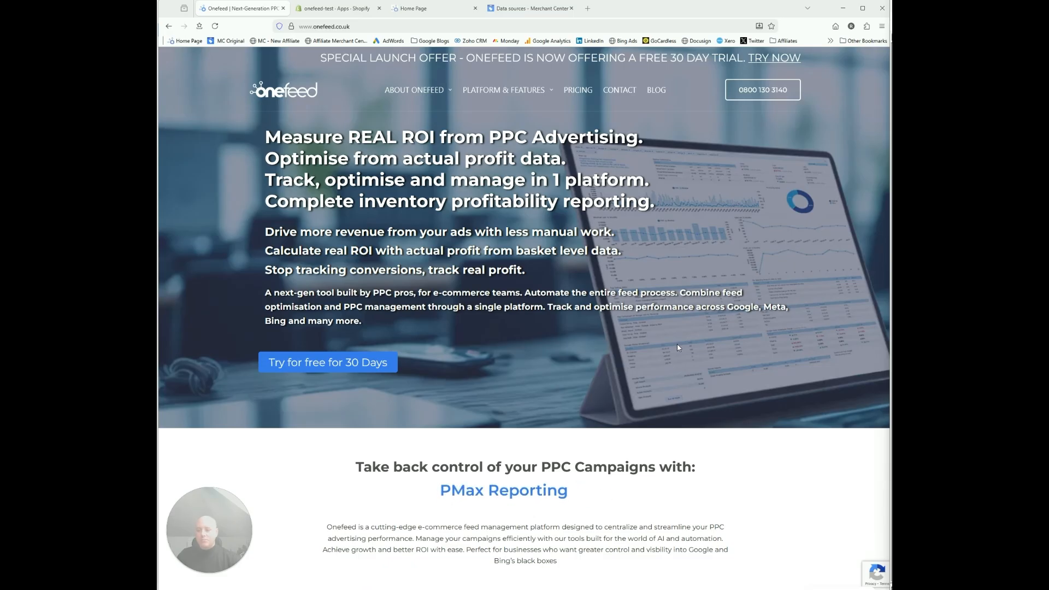
{"action": "left_click", "coordinate": [774, 58]}
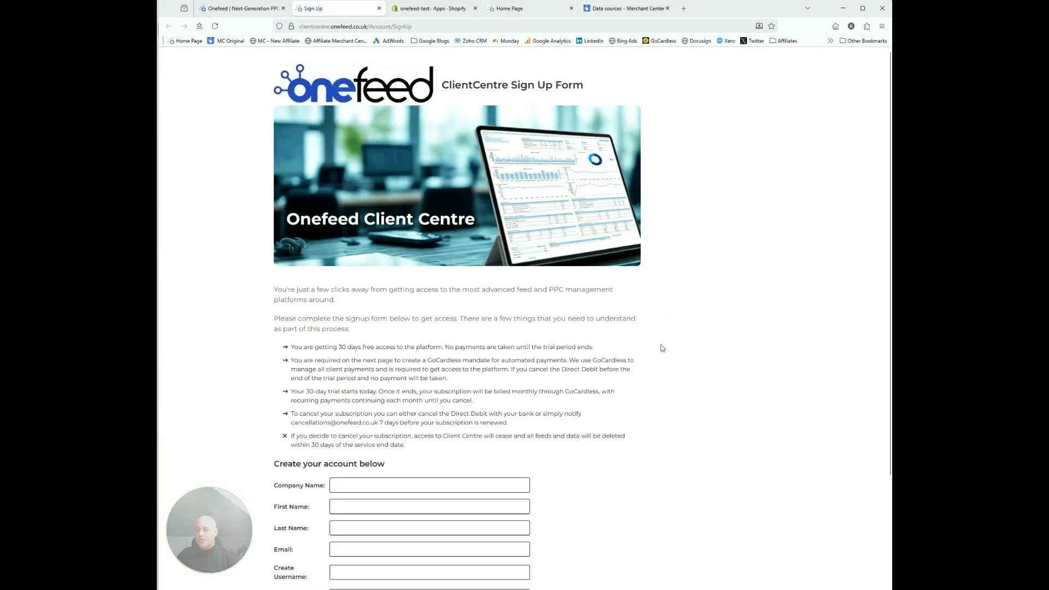
{"action": "scroll", "coordinate": [675, 402], "scroll_direction": "down", "scroll_amount": 4}
{"action": "scroll", "coordinate": [653, 475], "scroll_direction": "up", "scroll_amount": 3}
{"action": "left_click", "coordinate": [379, 9]}
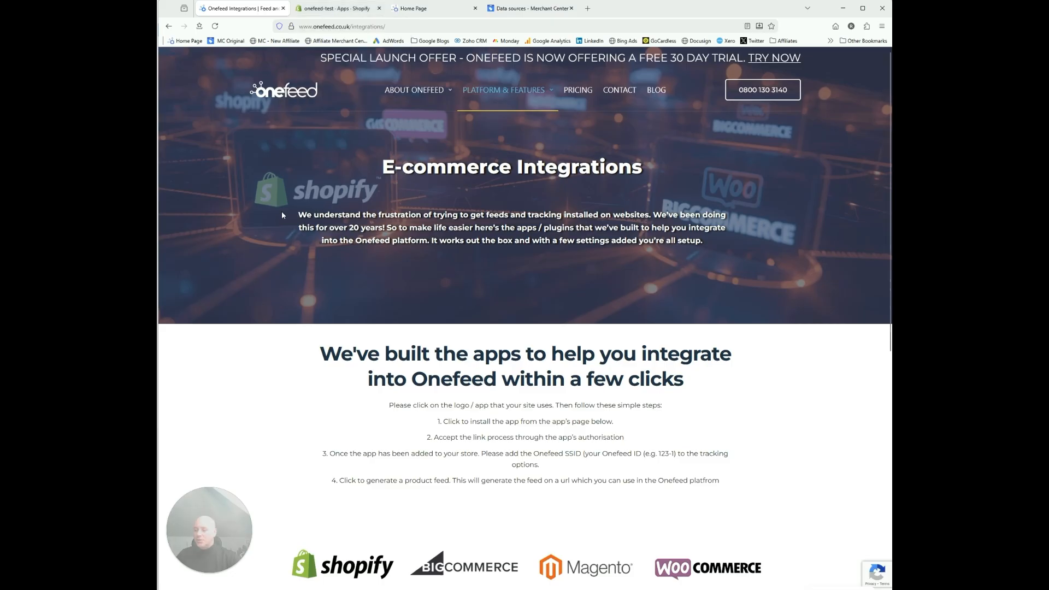
Open the Shopify app's install page from the e-commerce integrations and check the store's installed apps.
{"action": "scroll", "coordinate": [287, 215], "scroll_direction": "down", "scroll_amount": 2}
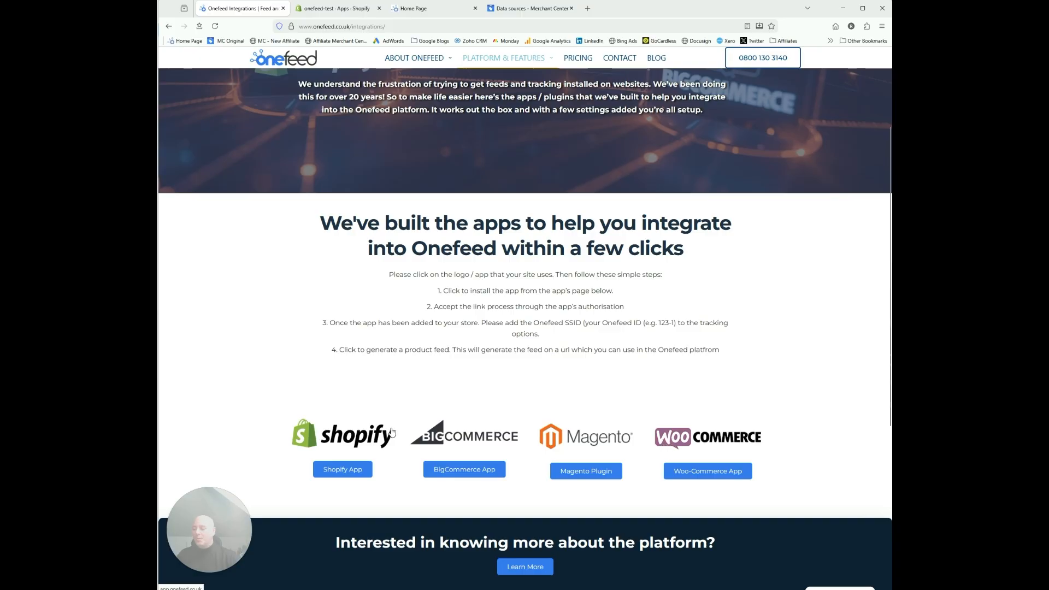
{"action": "left_click", "coordinate": [338, 471]}
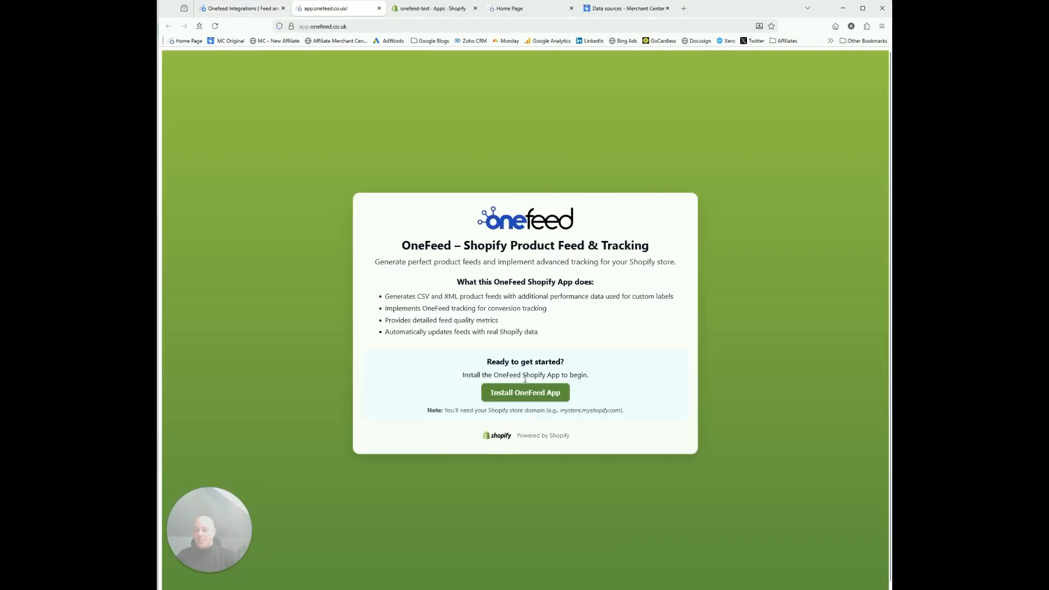
{"action": "left_click", "coordinate": [432, 8]}
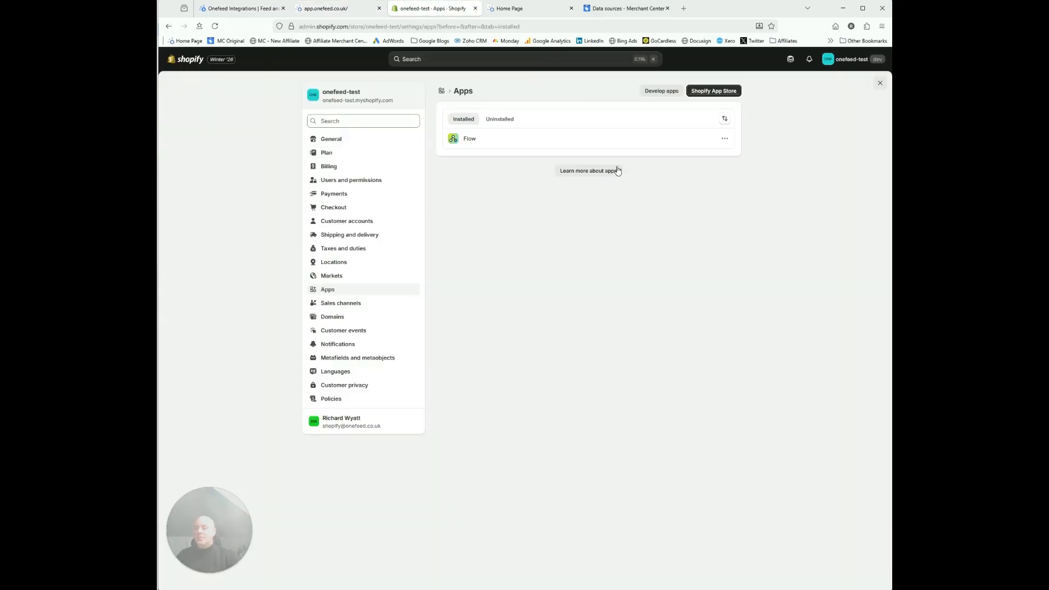
{"action": "left_click", "coordinate": [352, 10]}
Install the OneFeed app for the Shopify store onefeed-test and approve its requested data access.
{"action": "left_click", "coordinate": [555, 385]}
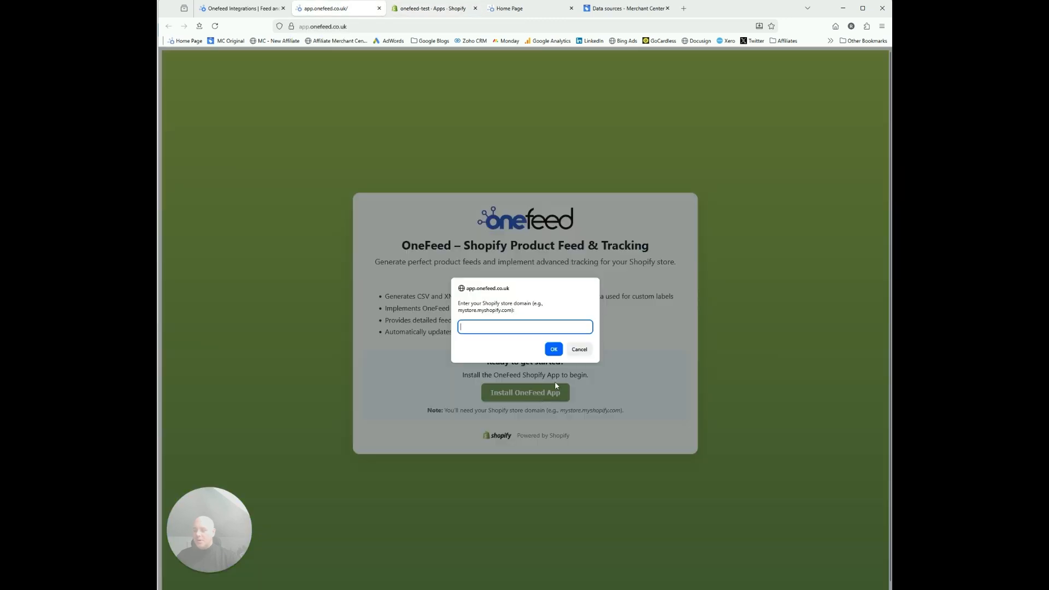
{"action": "type", "text": "onefered-test"}
{"action": "left_click_drag", "start_coordinate": [479, 311], "coordinate": [458, 311]}
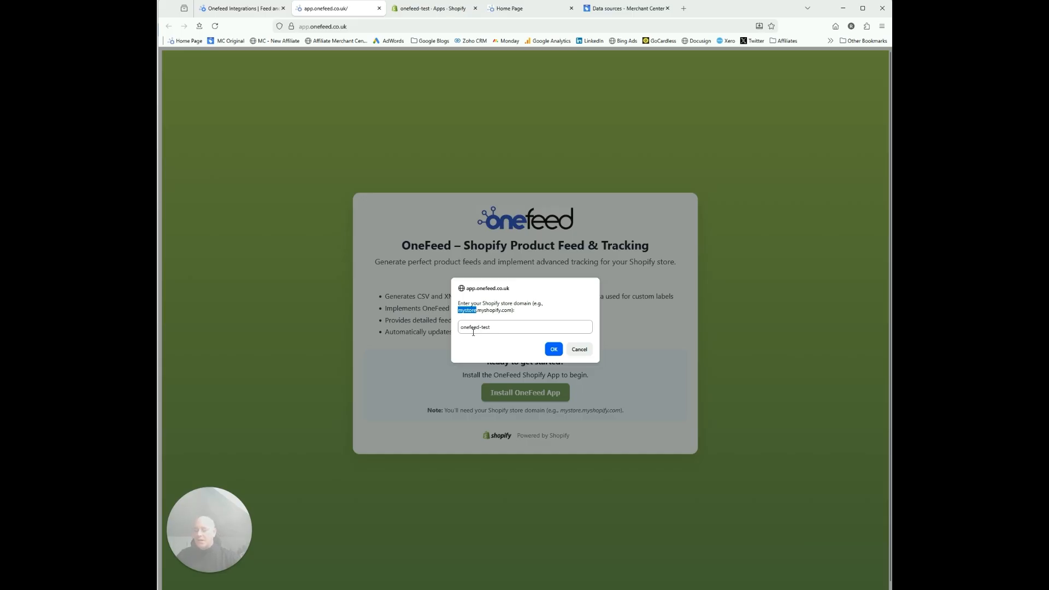
{"action": "left_click", "coordinate": [550, 353]}
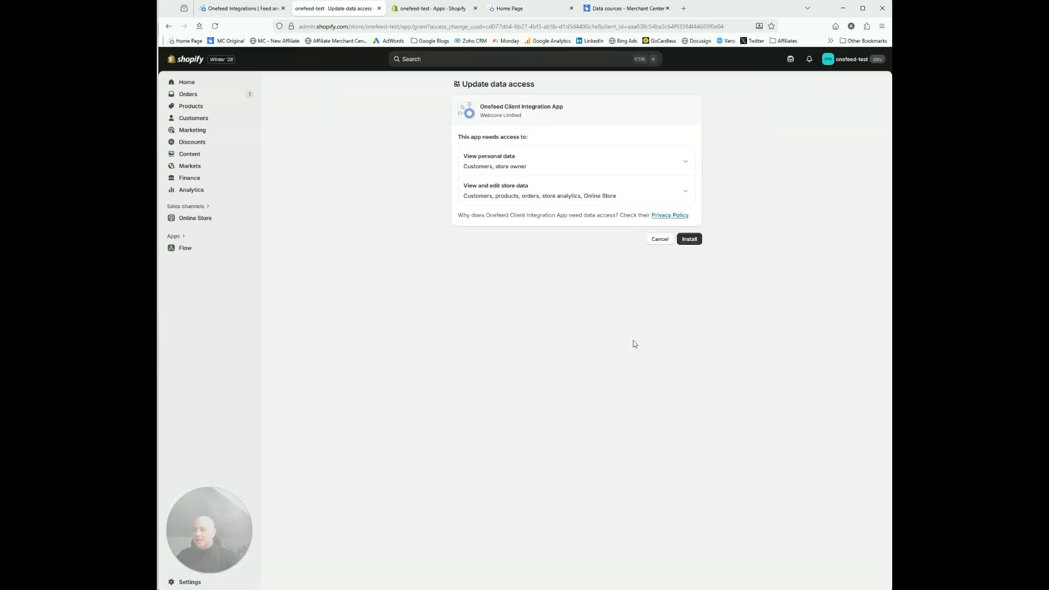
{"action": "left_click", "coordinate": [689, 241]}
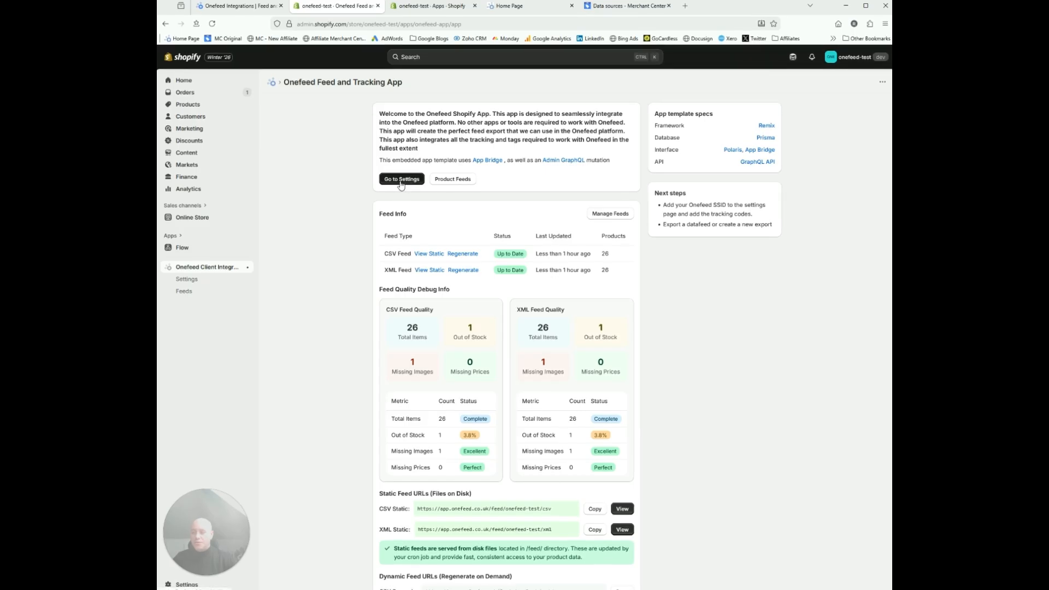
Open the Onefeed app's settings, and copy the account's SSID from the outbound code in the Client Centre's tracking setup.
{"action": "left_click", "coordinate": [400, 183]}
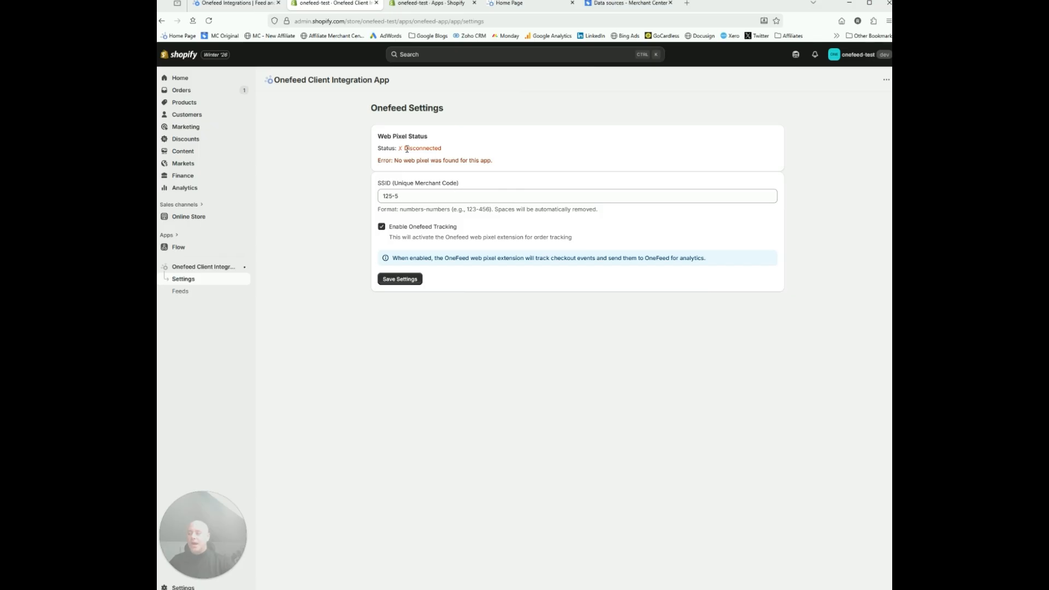
{"action": "triple_click", "coordinate": [402, 199]}
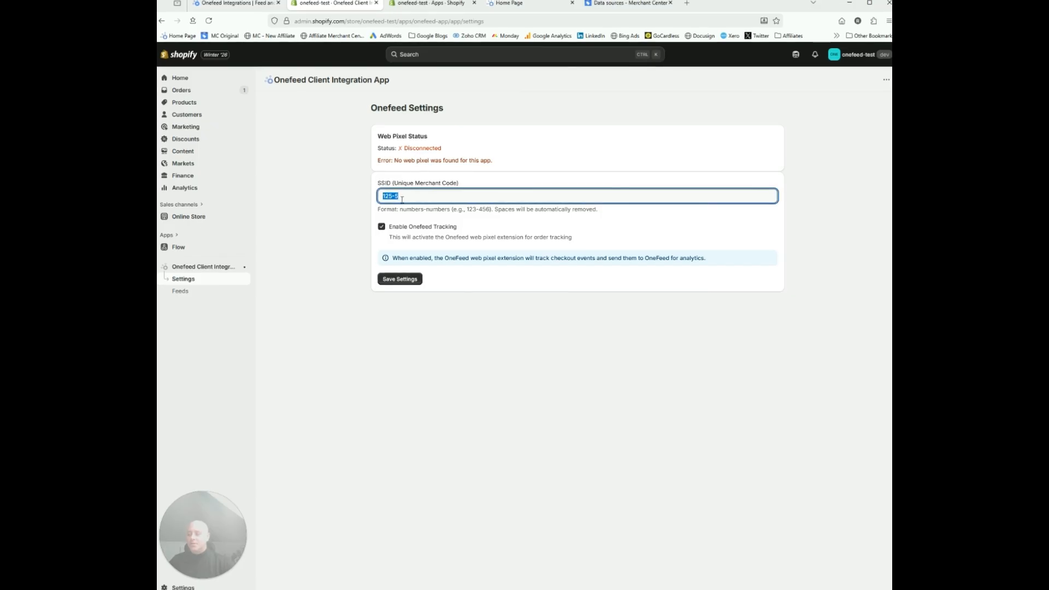
{"action": "left_click", "coordinate": [516, 4]}
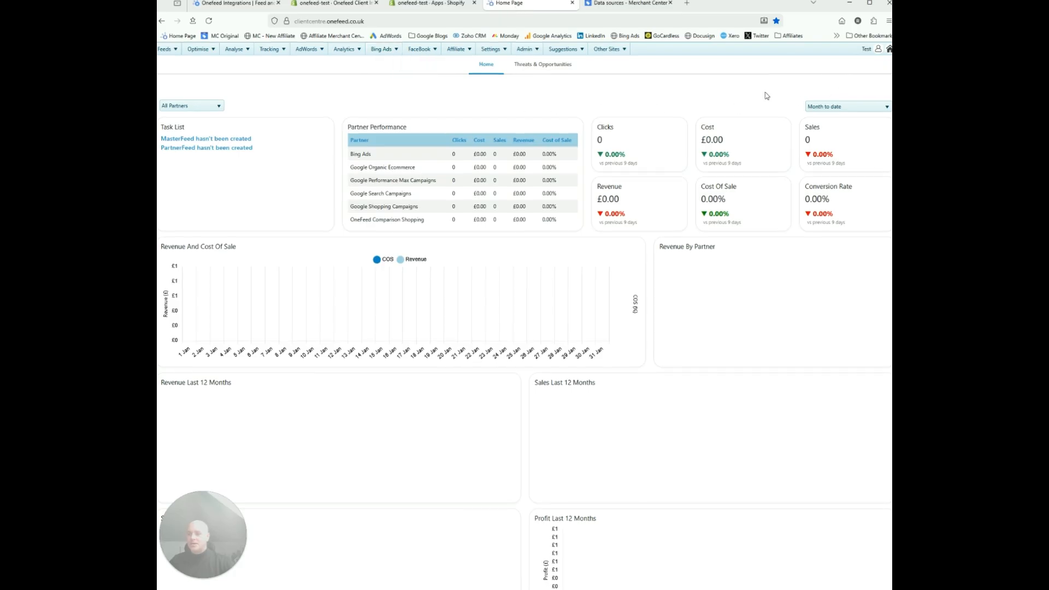
{"action": "left_click", "coordinate": [277, 50]}
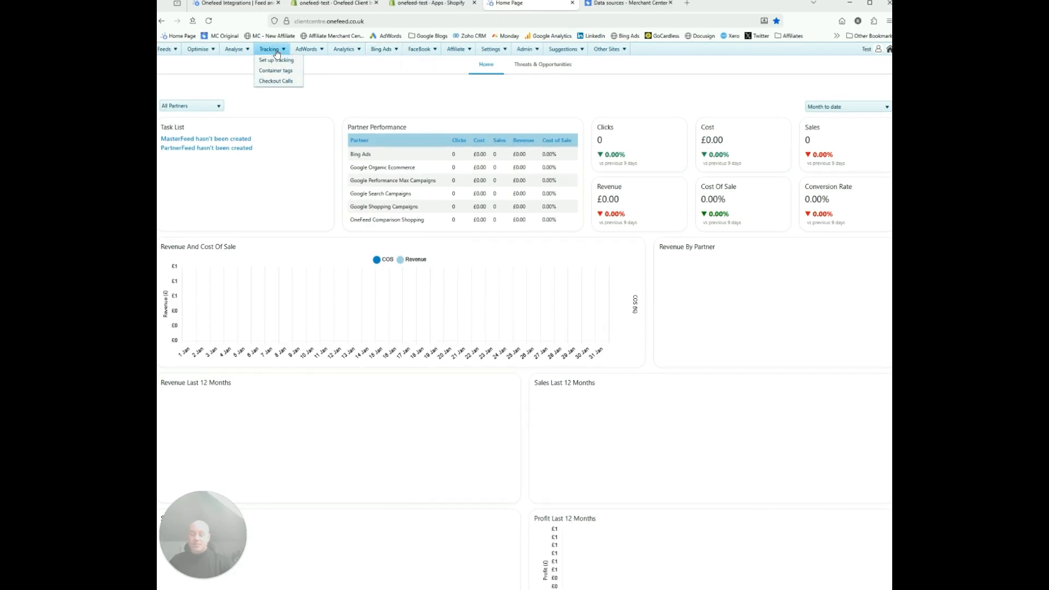
{"action": "left_click", "coordinate": [276, 60]}
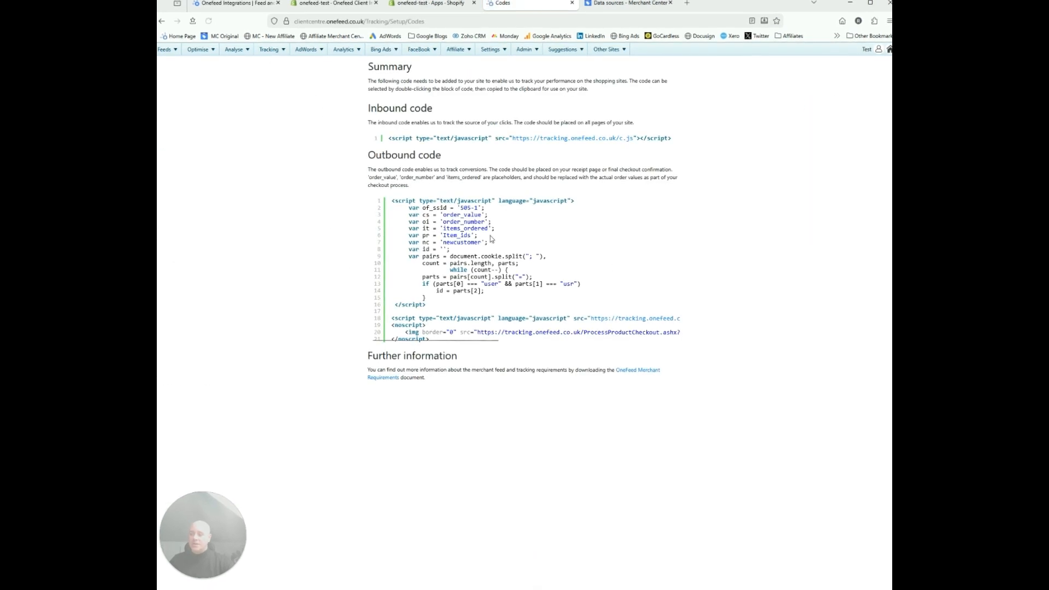
{"action": "left_click_drag", "start_coordinate": [479, 208], "coordinate": [462, 207]}
{"action": "key", "text": "ctrl+c"}
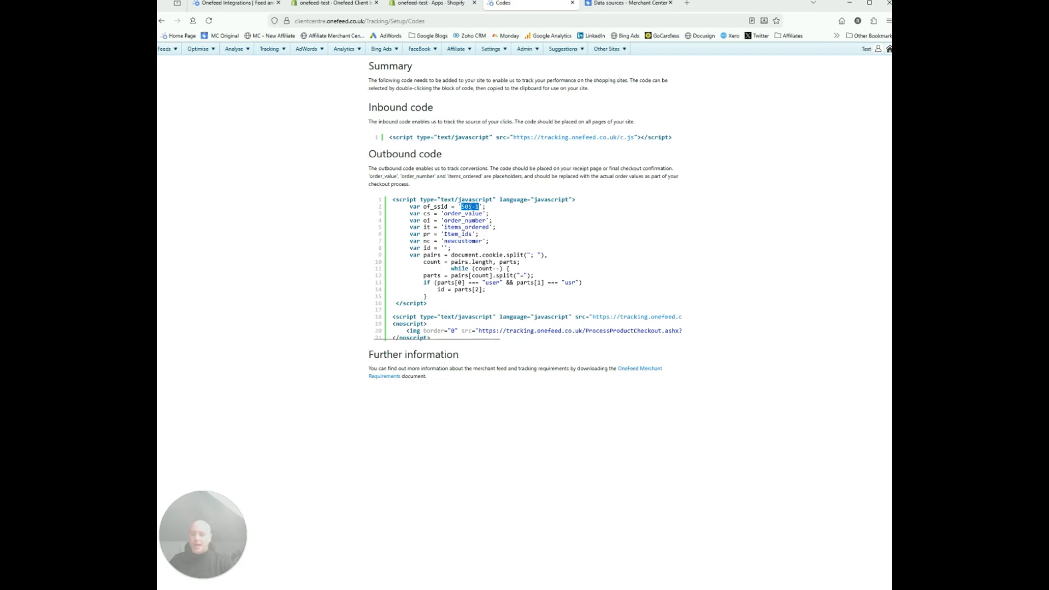
Replace the SSID in the Shopify app's Onefeed settings with the copied merchant code and save the settings.
{"action": "left_click", "coordinate": [333, 3]}
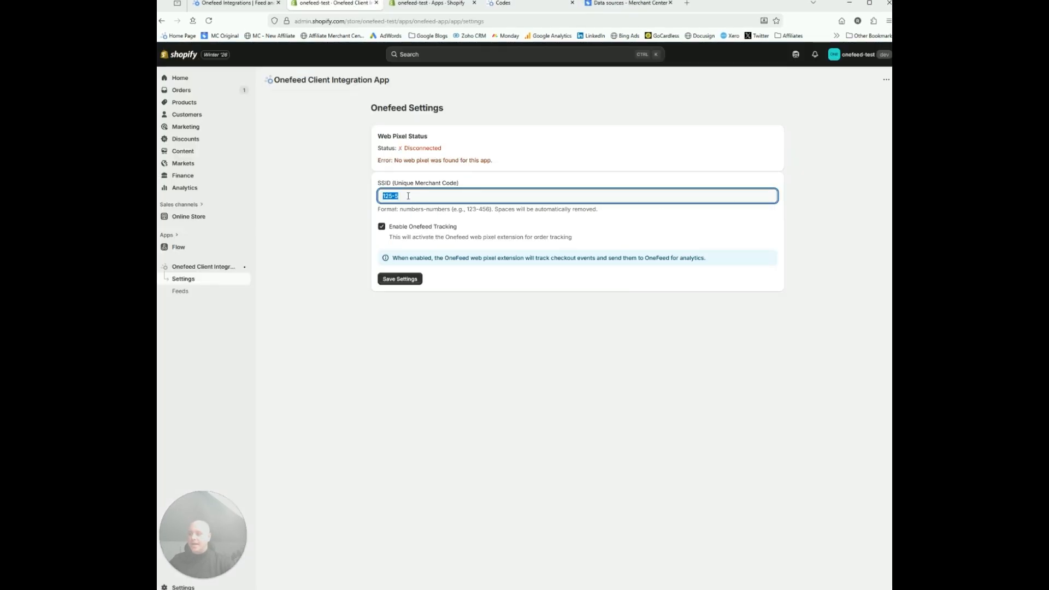
{"action": "key", "text": "ctrl+v"}
{"action": "left_click", "coordinate": [400, 280]}
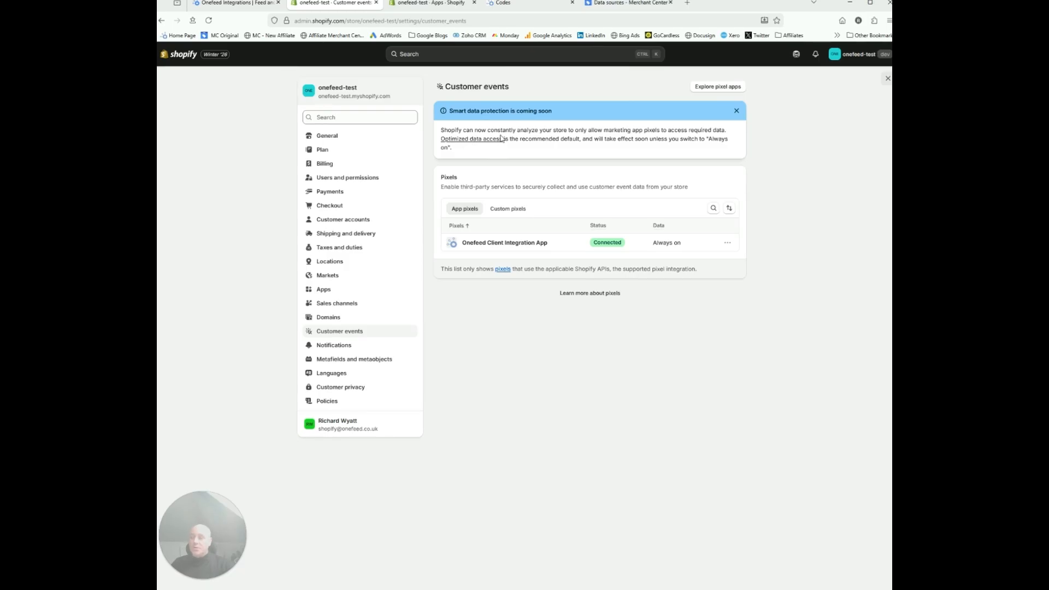
Open the Onefeed Client Integration App from the store's installed apps, review its feed information, and copy the static XML feed URL.
{"action": "left_click", "coordinate": [432, 3]}
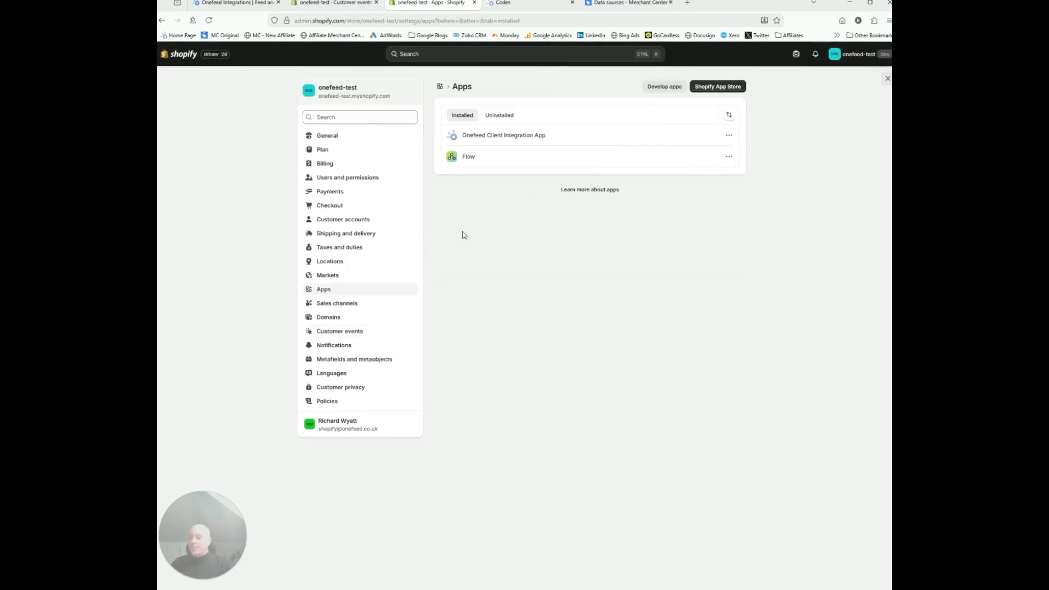
{"action": "left_click", "coordinate": [539, 136]}
{"action": "left_click", "coordinate": [726, 86]}
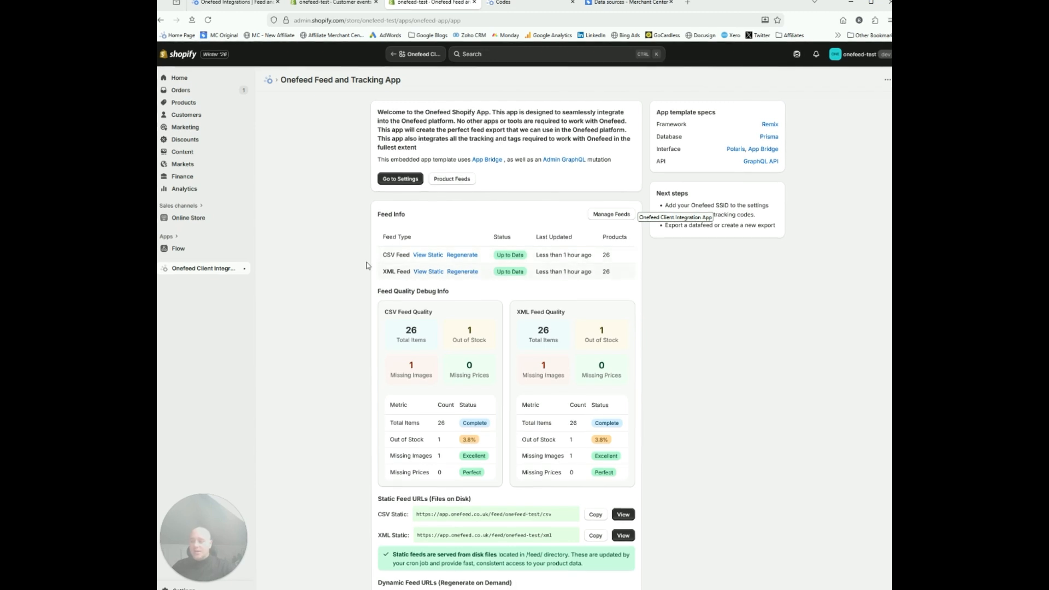
{"action": "scroll", "coordinate": [361, 255], "scroll_direction": "down", "scroll_amount": 1}
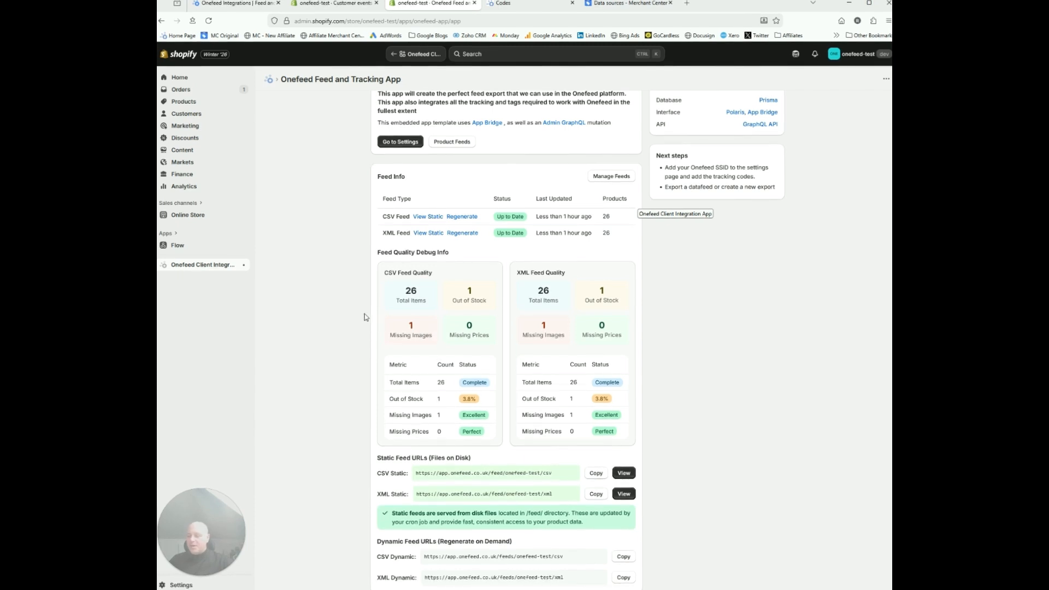
{"action": "scroll", "coordinate": [369, 342], "scroll_direction": "up", "scroll_amount": 1}
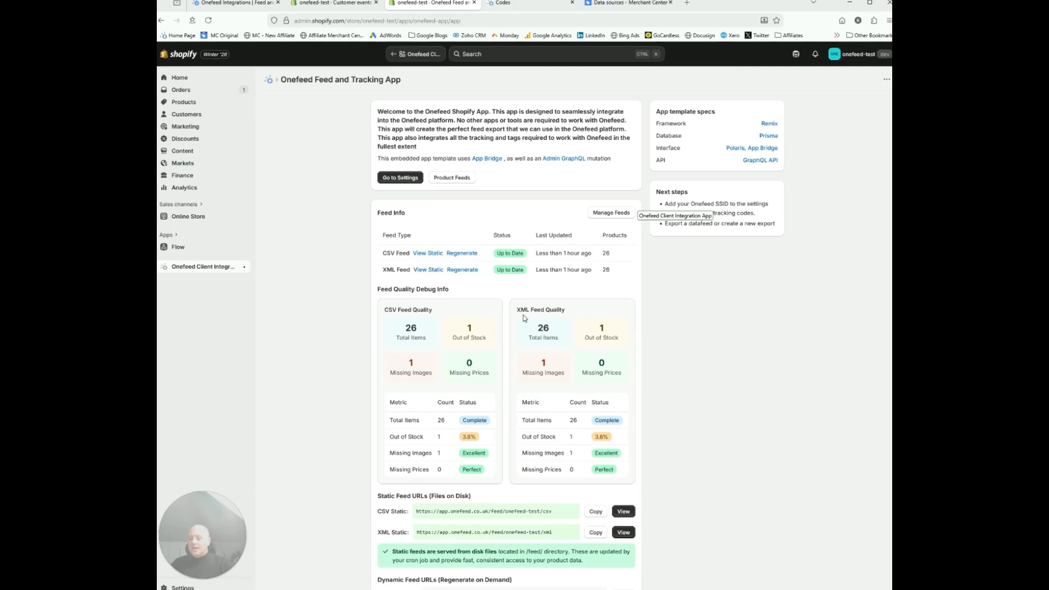
{"action": "triple_click", "coordinate": [506, 531]}
{"action": "key", "text": "ctrl+c"}
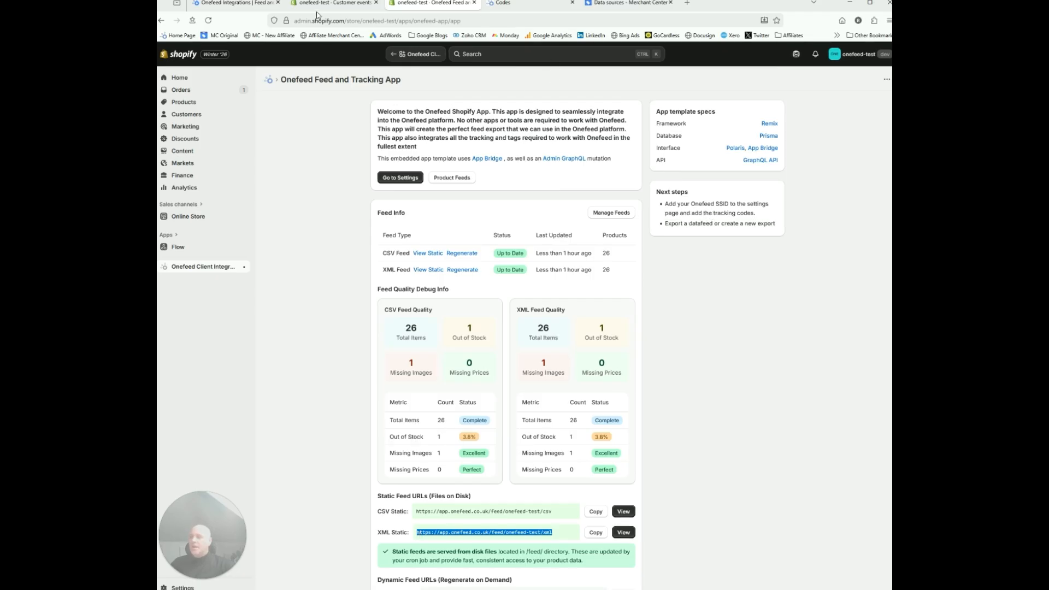
Close the Onefeed integrations page and the Shopify customer events page.
{"action": "left_click", "coordinate": [250, 4]}
{"action": "left_click", "coordinate": [278, 2]}
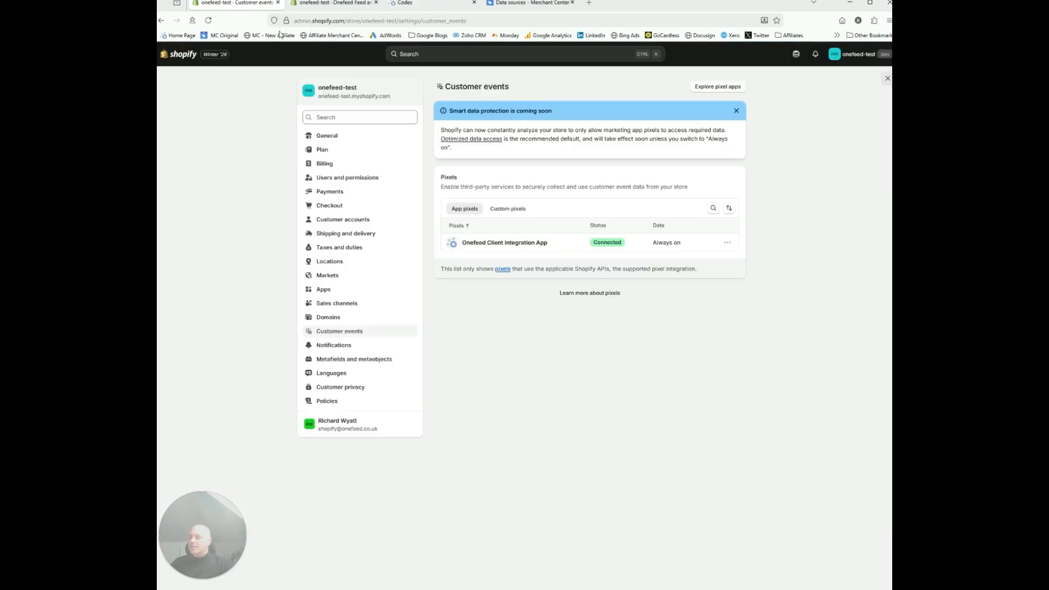
{"action": "left_click", "coordinate": [278, 2]}
Return to the Client Centre home dashboard, look over it, and open the master feed setup from its task list.
{"action": "left_click", "coordinate": [320, 7]}
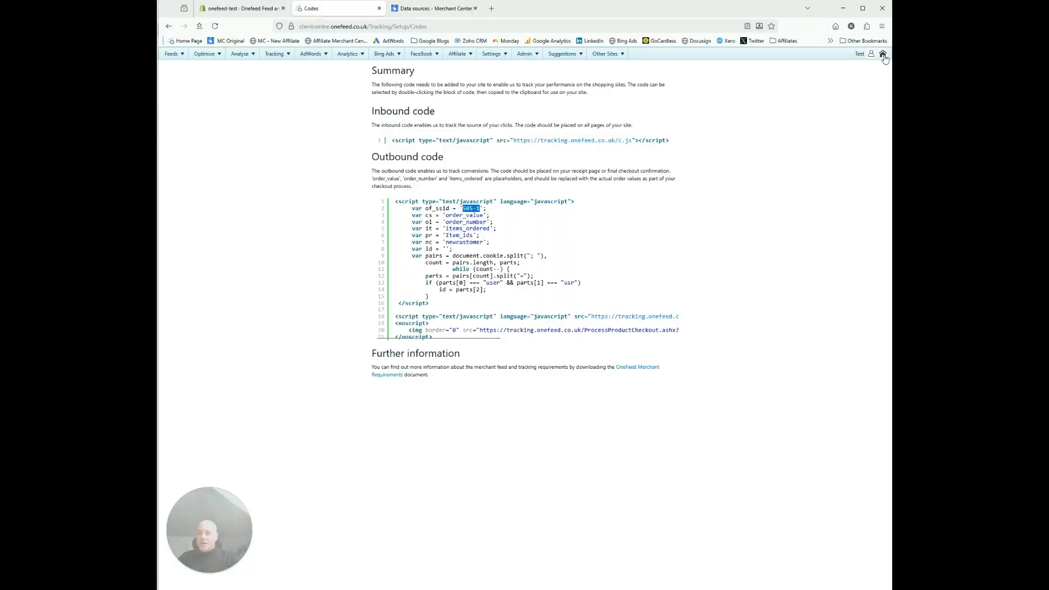
{"action": "left_click", "coordinate": [883, 54]}
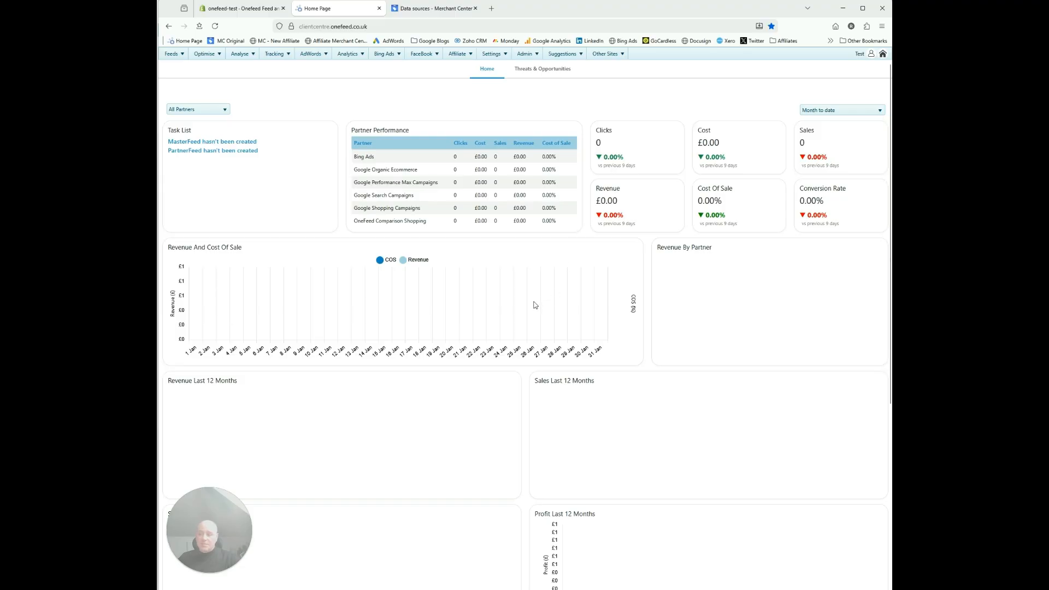
{"action": "scroll", "coordinate": [547, 202], "scroll_direction": "down", "scroll_amount": 5}
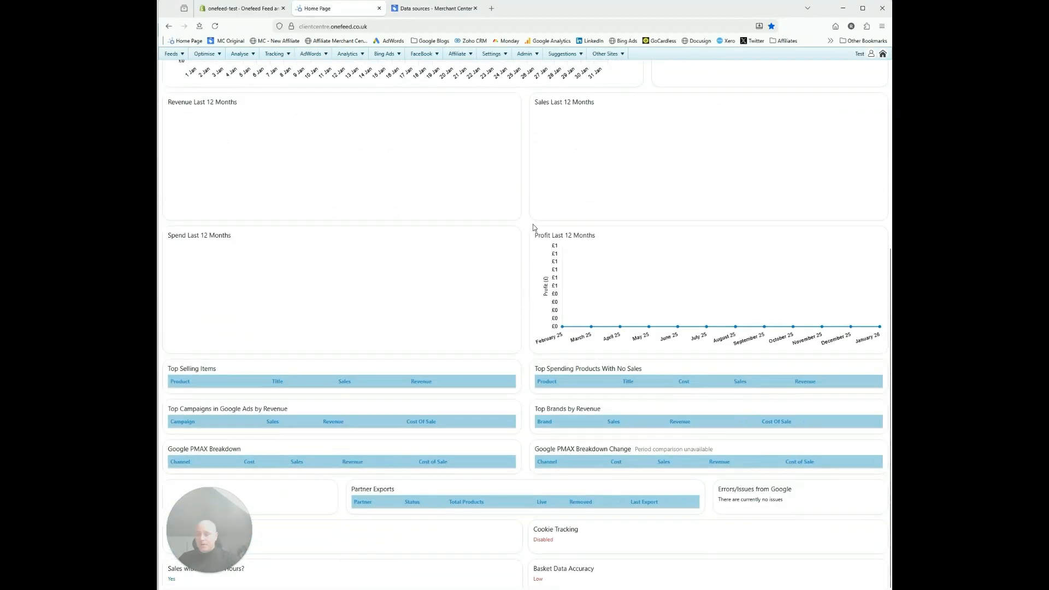
{"action": "scroll", "coordinate": [534, 290], "scroll_direction": "up", "scroll_amount": 5}
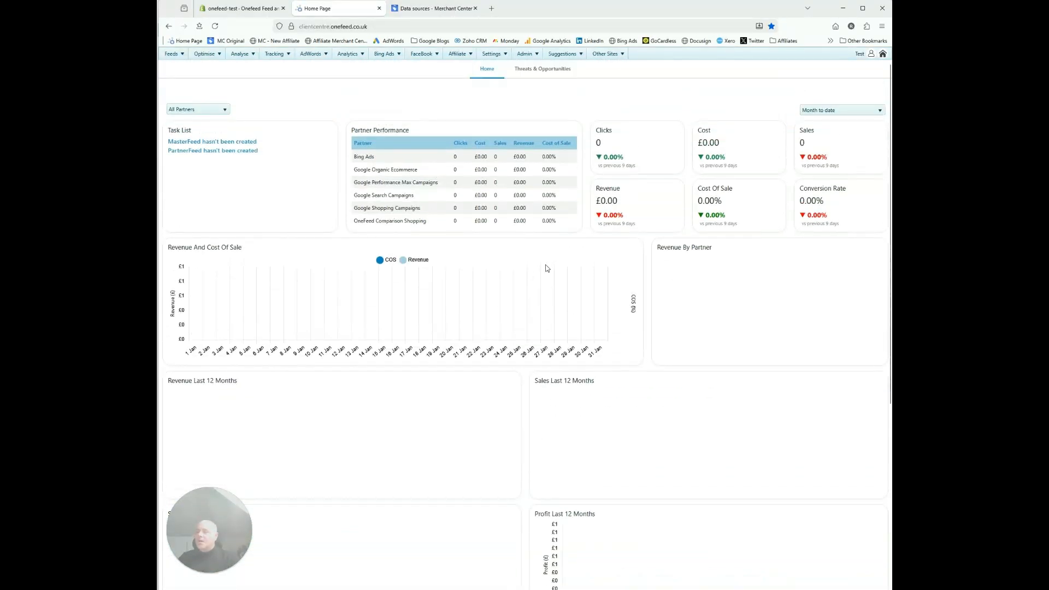
{"action": "left_click", "coordinate": [194, 144]}
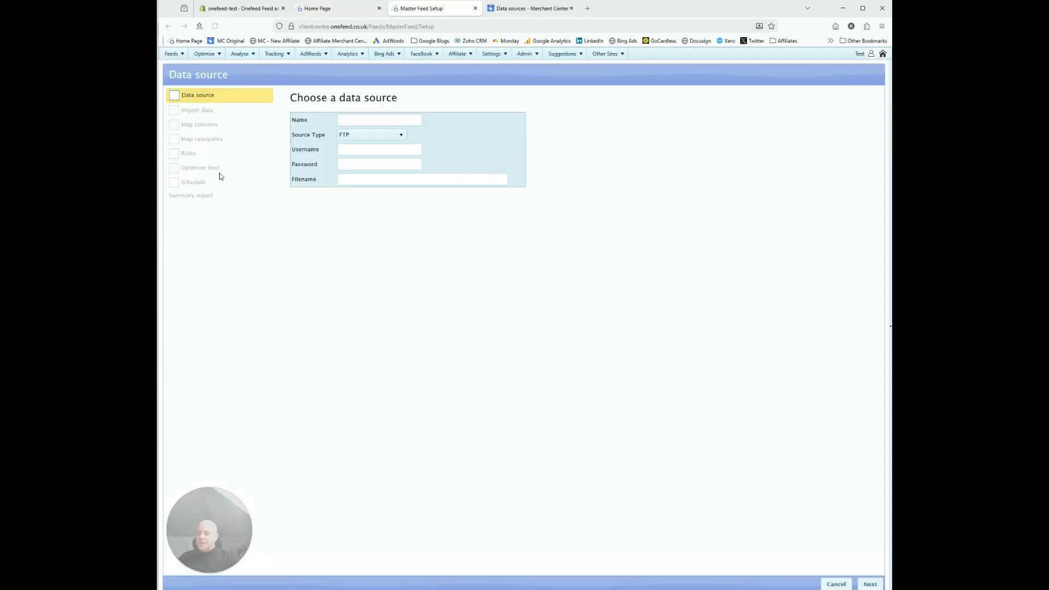
Set the data source type to HTTP, checking the feed URLs in the Shopify app and the other available source types.
{"action": "left_click", "coordinate": [370, 132]}
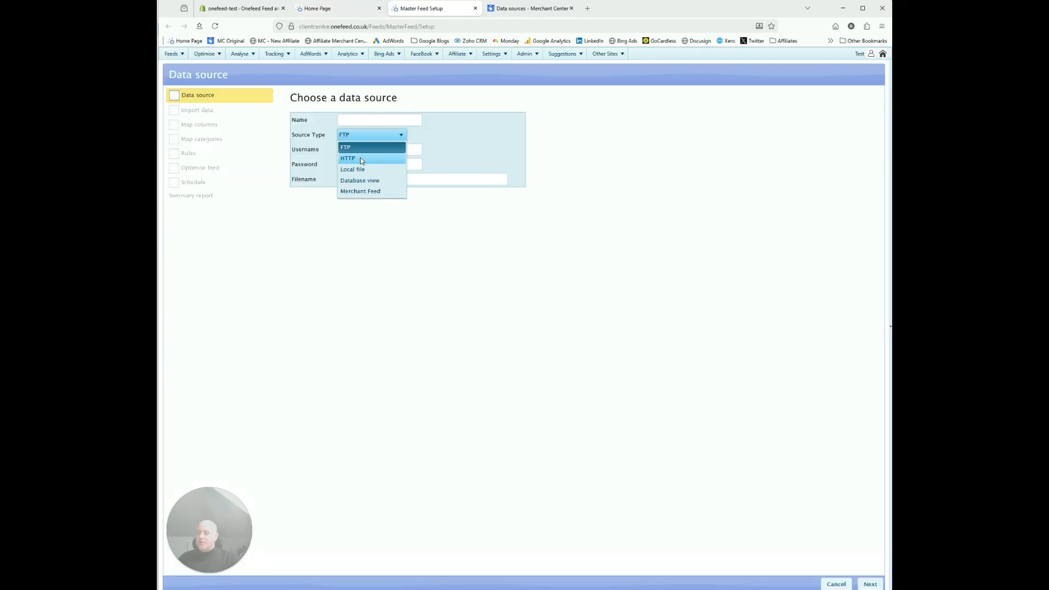
{"action": "left_click", "coordinate": [359, 157]}
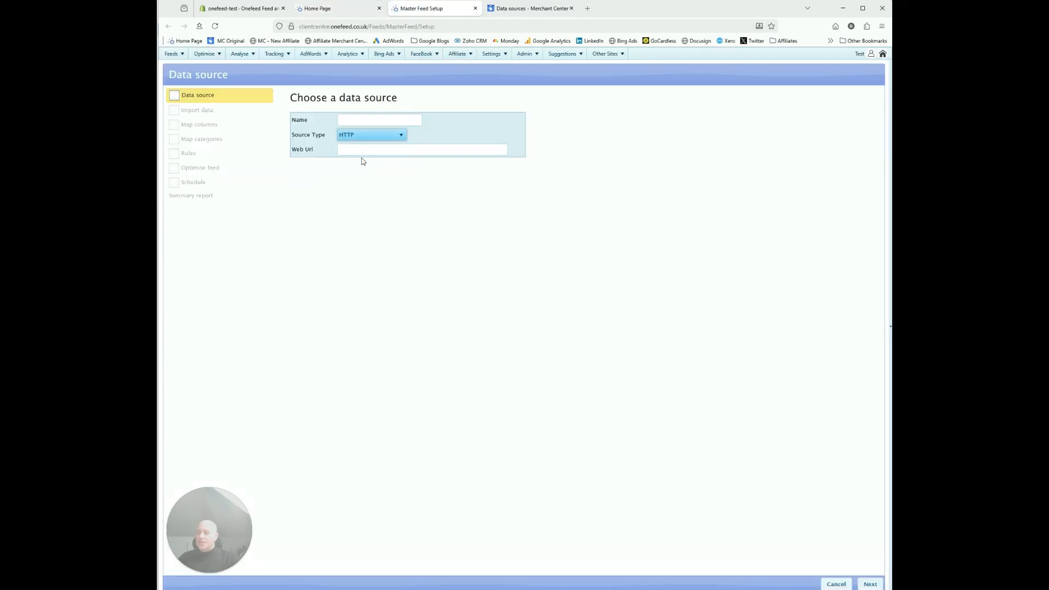
{"action": "left_click", "coordinate": [240, 8]}
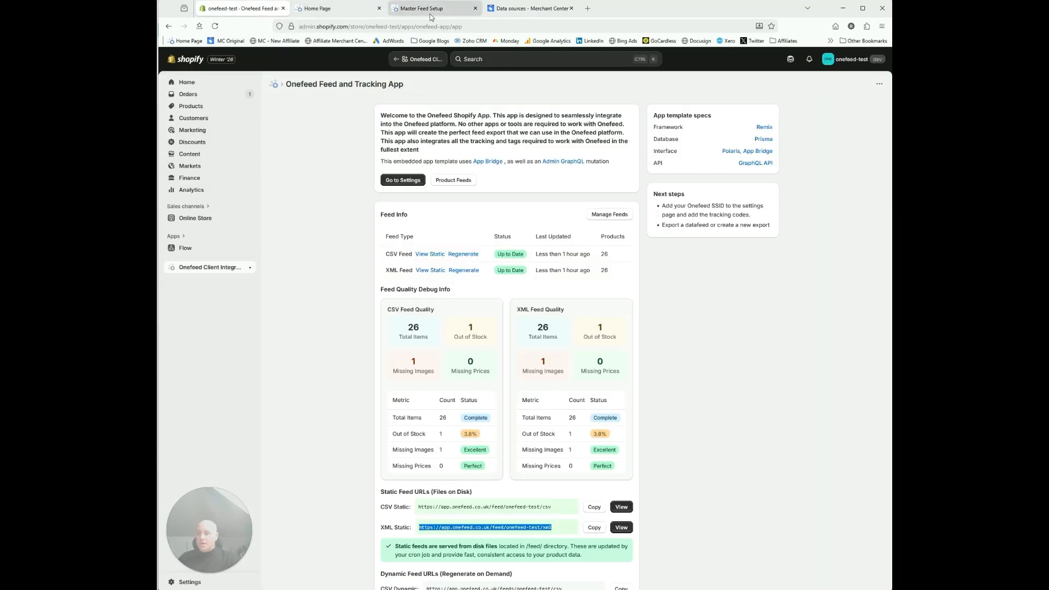
{"action": "left_click", "coordinate": [427, 8]}
{"action": "left_click", "coordinate": [392, 140]}
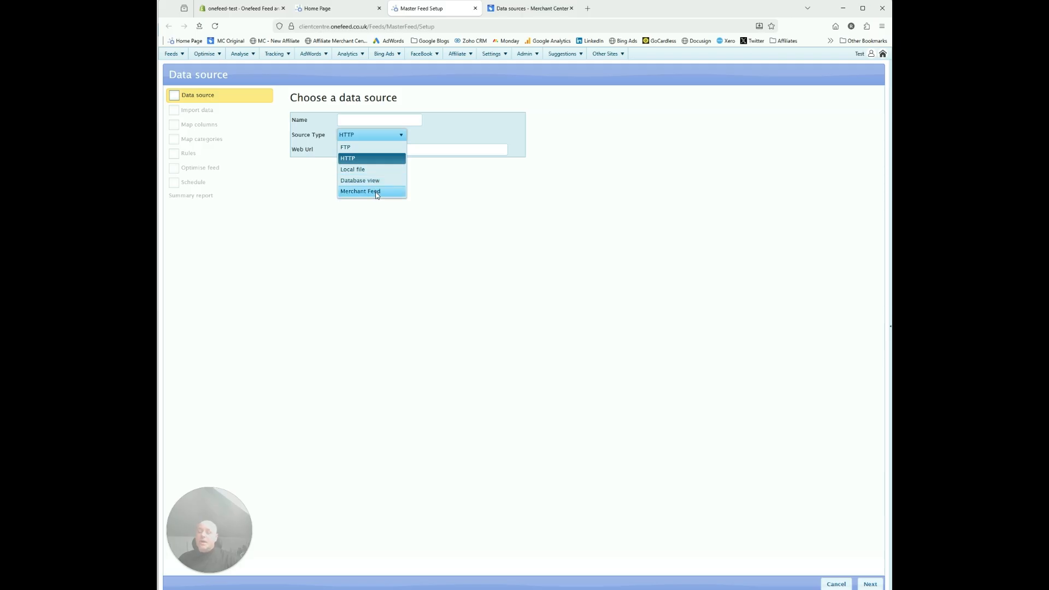
{"action": "left_click", "coordinate": [423, 186]}
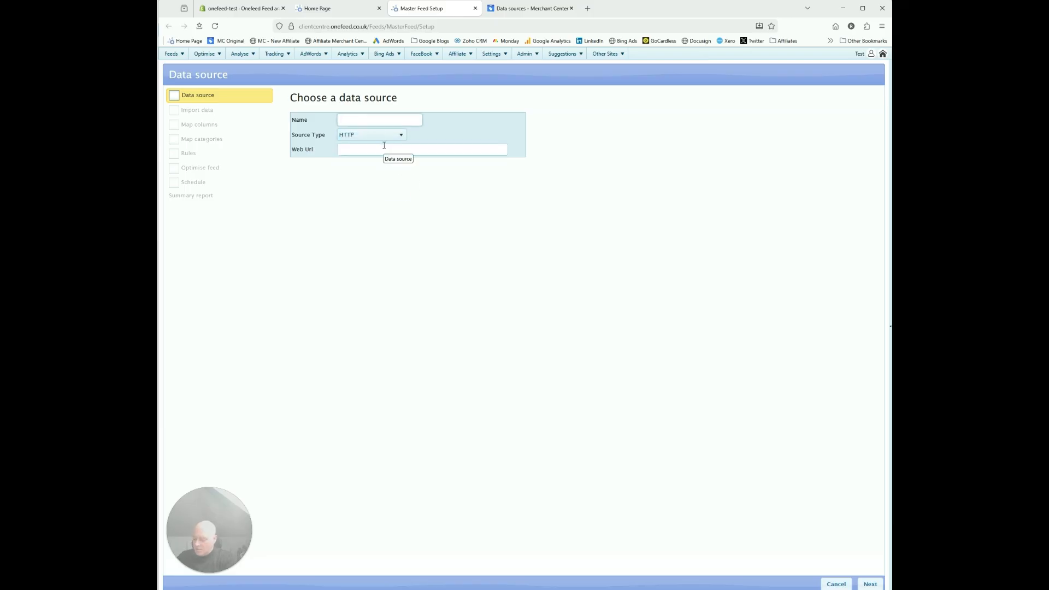
{"action": "type", "text": "t Feed"}
{"action": "left_click", "coordinate": [393, 149]}
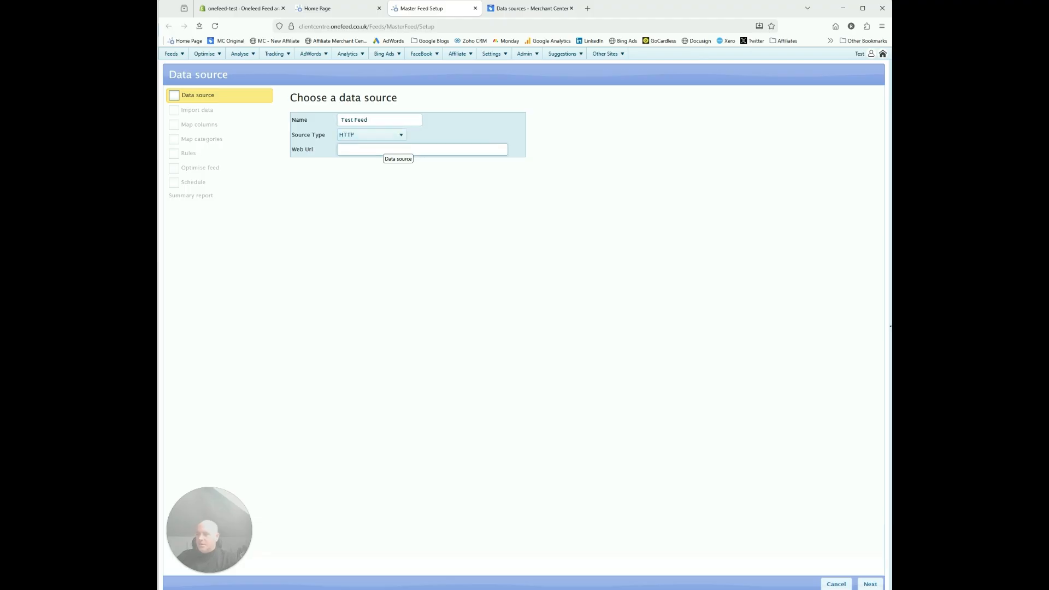
{"action": "key", "text": "ctrl+v"}
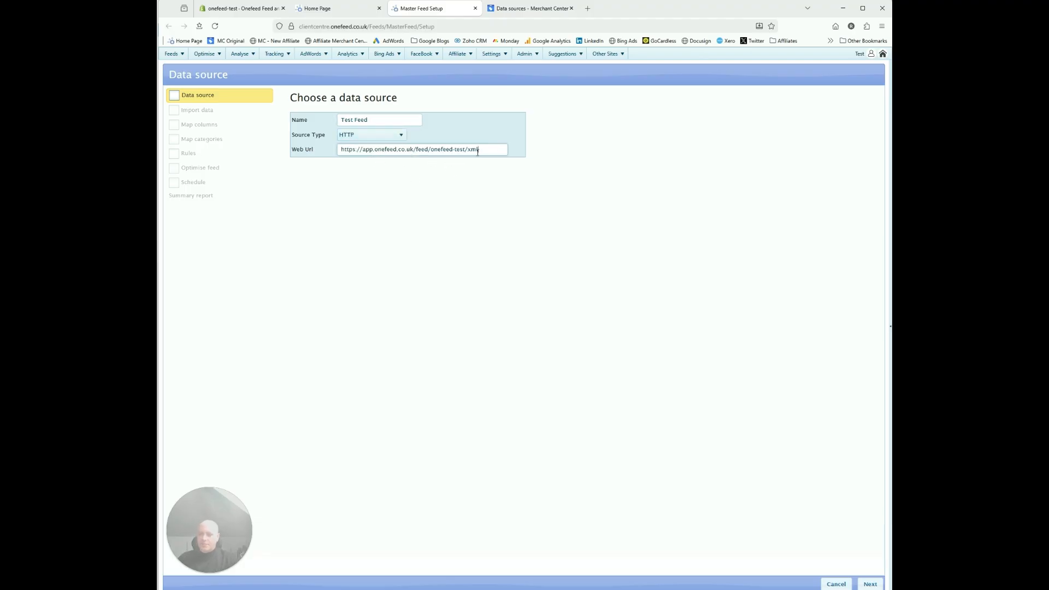
{"action": "left_click", "coordinate": [870, 585]}
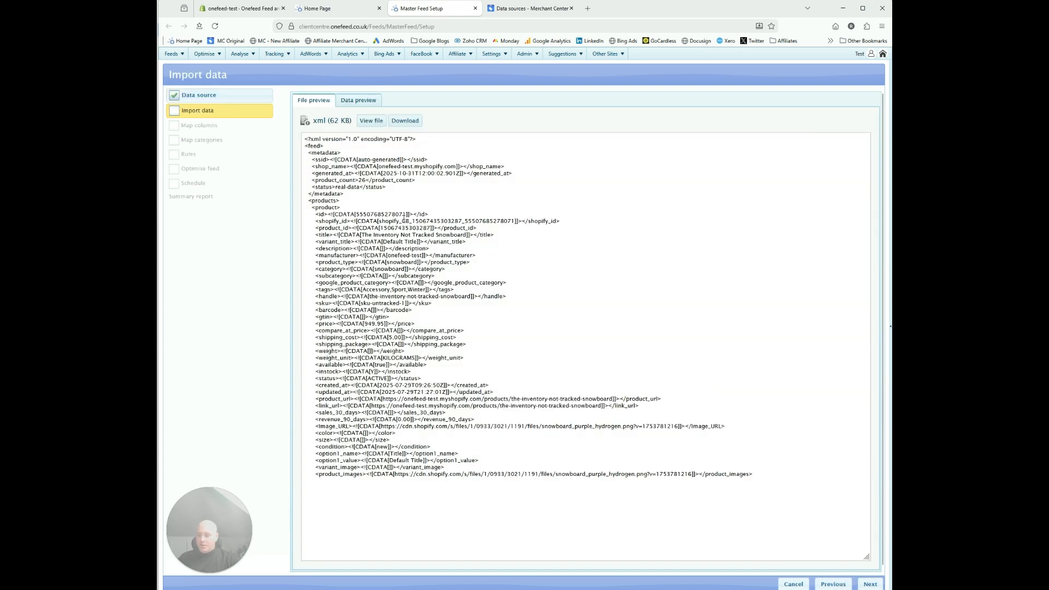
Preview the feed data with file type XML, look across its columns, and import it.
{"action": "left_click", "coordinate": [361, 102]}
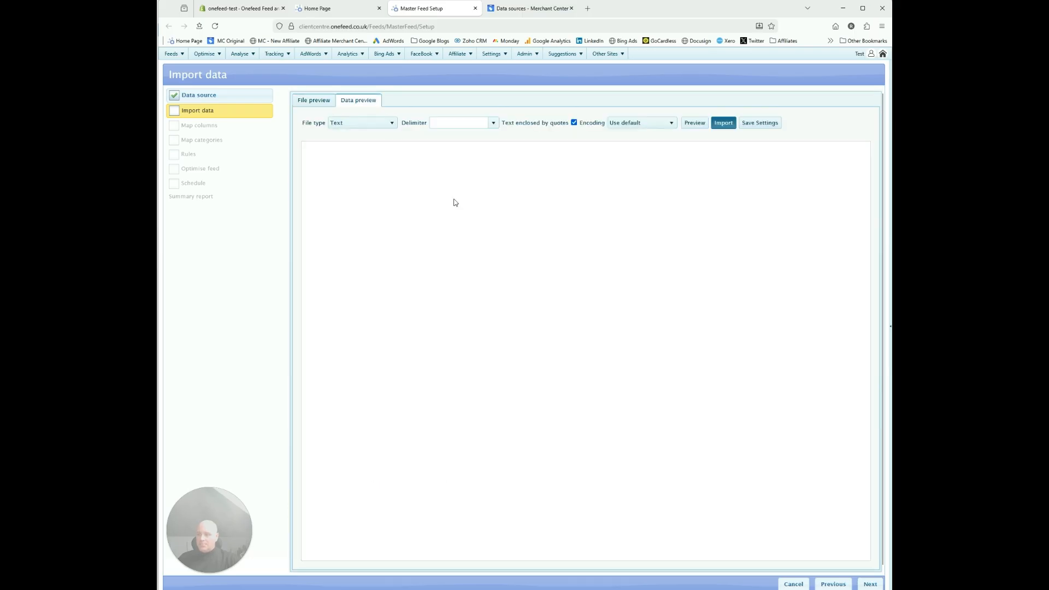
{"action": "left_click", "coordinate": [386, 122]}
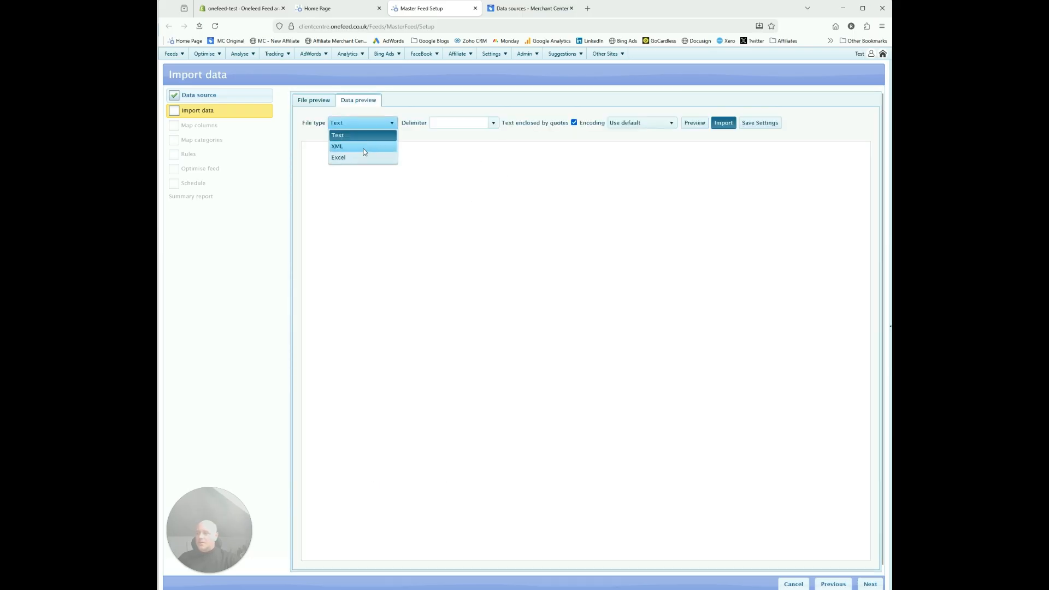
{"action": "left_click", "coordinate": [365, 151]}
{"action": "left_click", "coordinate": [512, 122]}
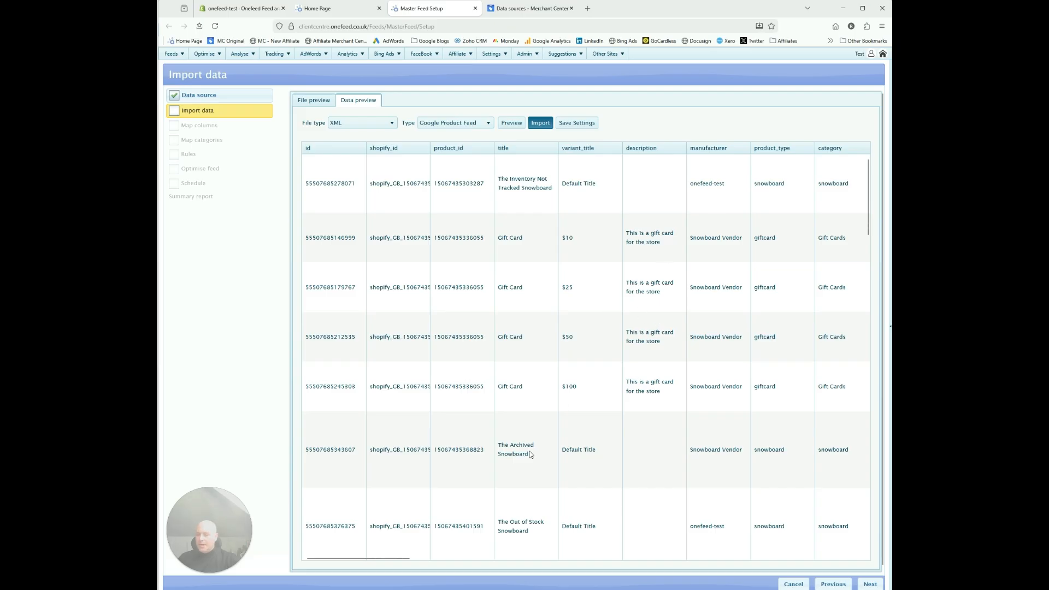
{"action": "left_click_drag", "start_coordinate": [410, 563], "coordinate": [840, 568]}
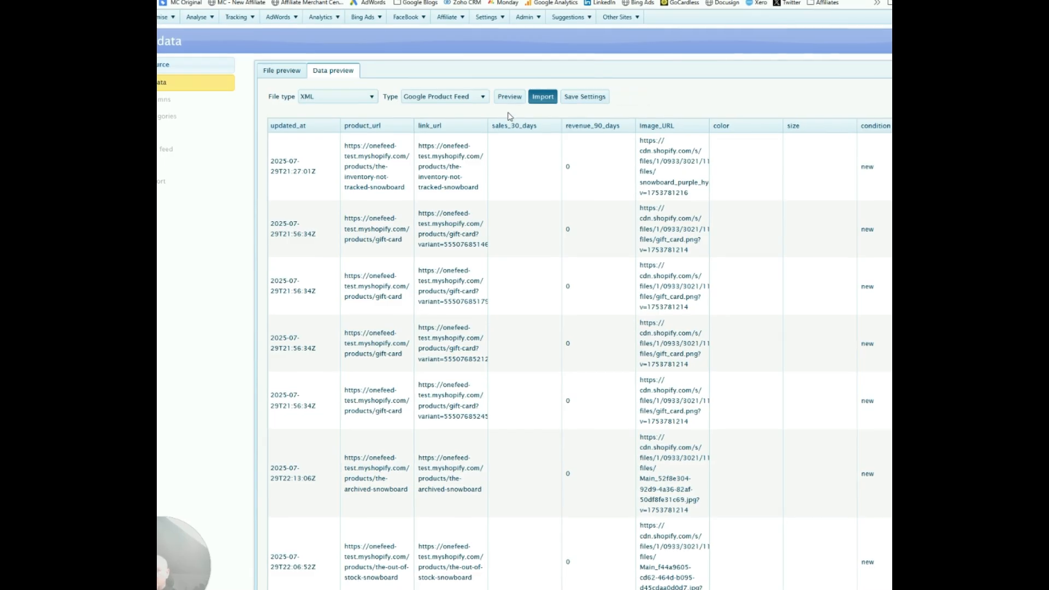
{"action": "left_click", "coordinate": [542, 97]}
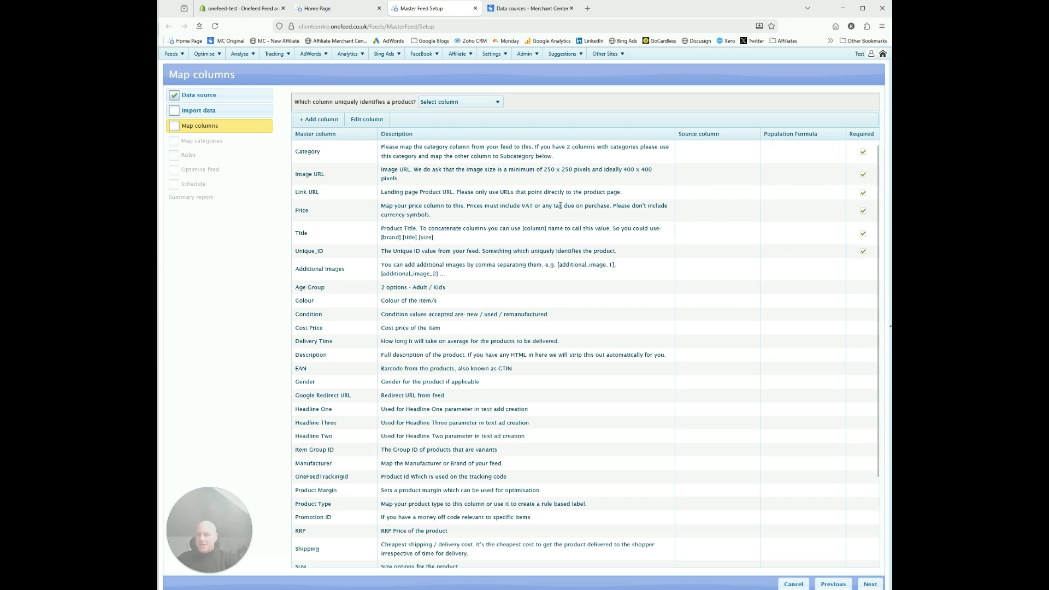
Choose shopify_id as the column that uniquely identifies a product and map the Unique_ID master column to shopify_id.
{"action": "left_click", "coordinate": [472, 105]}
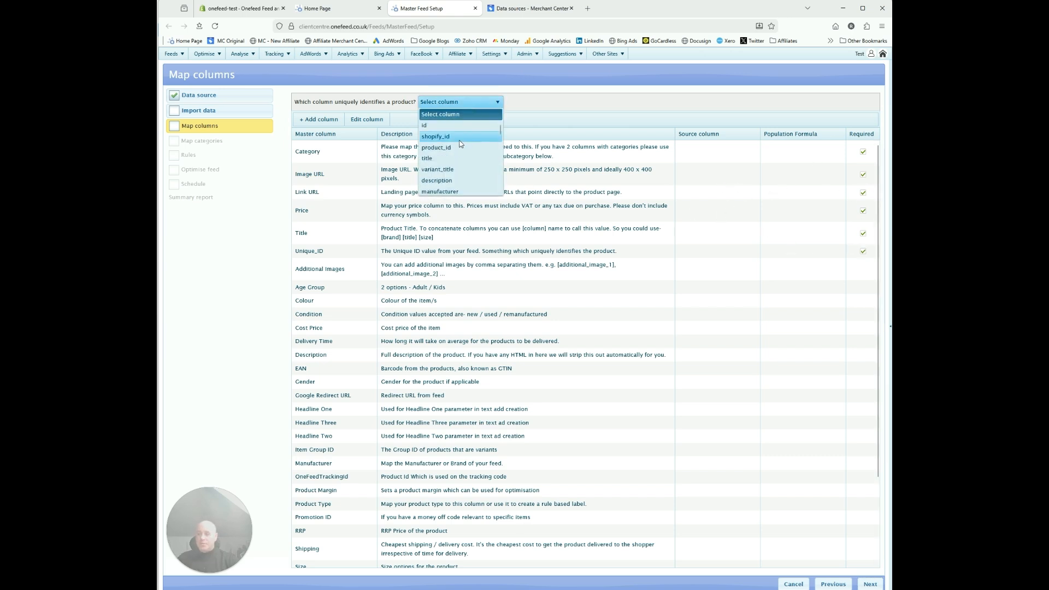
{"action": "left_click", "coordinate": [459, 137]}
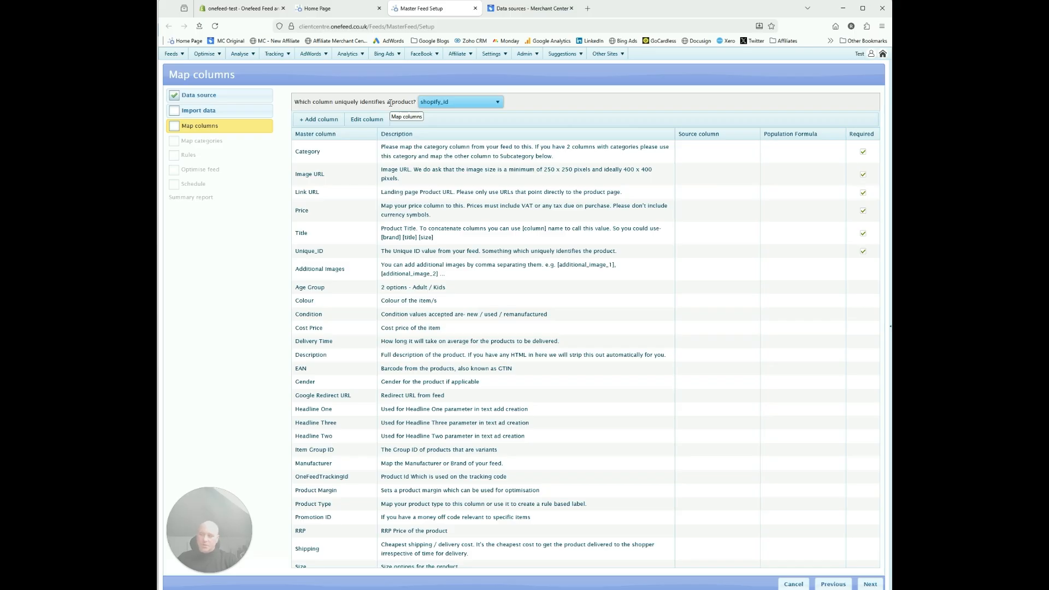
{"action": "left_click", "coordinate": [707, 255]}
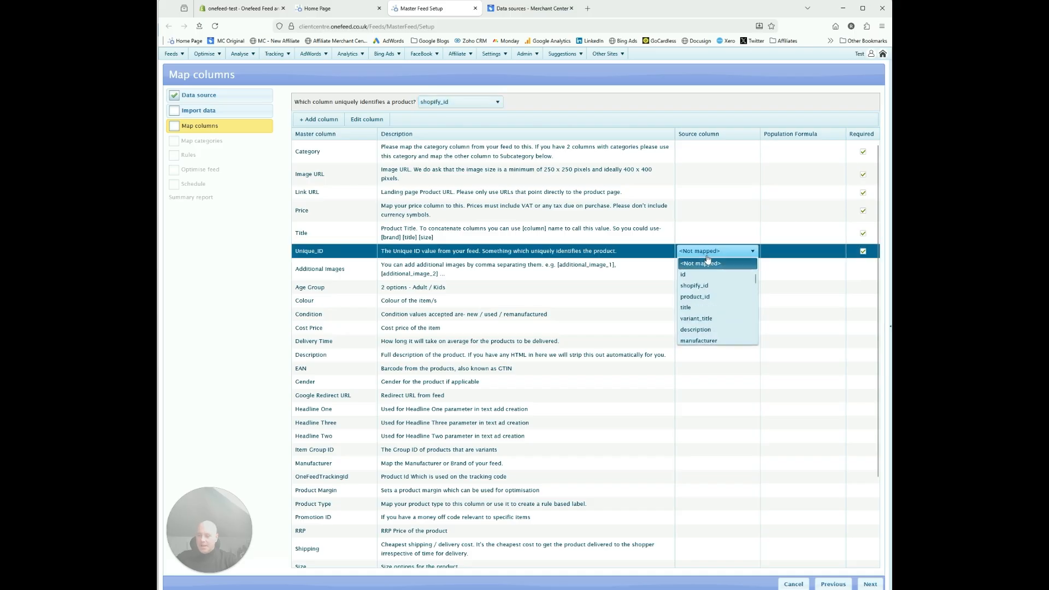
{"action": "left_click", "coordinate": [705, 286]}
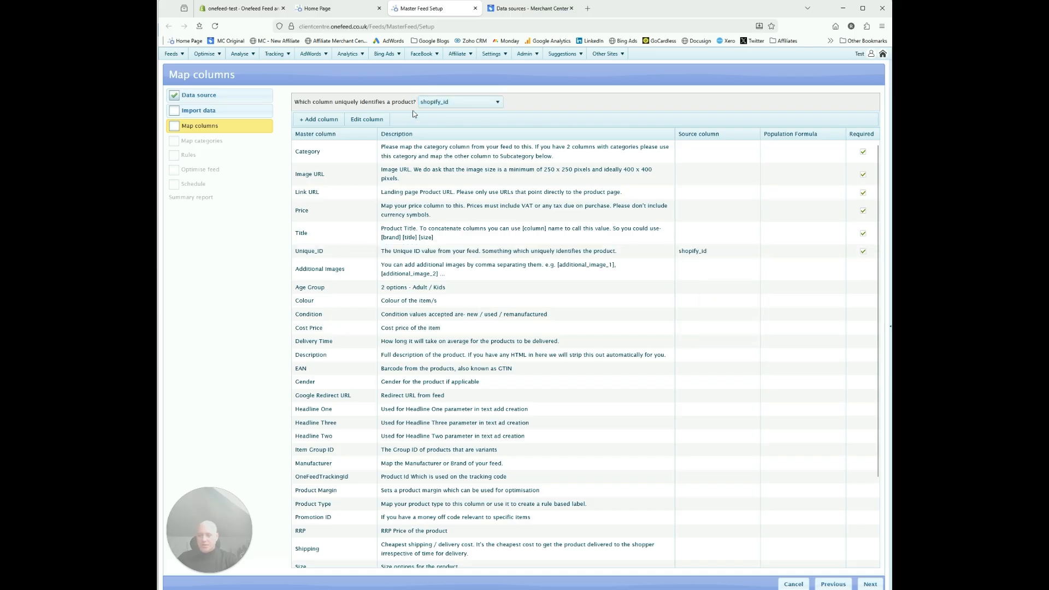
Map the Title master column to the title source column and Price to price.
{"action": "left_click", "coordinate": [695, 239]}
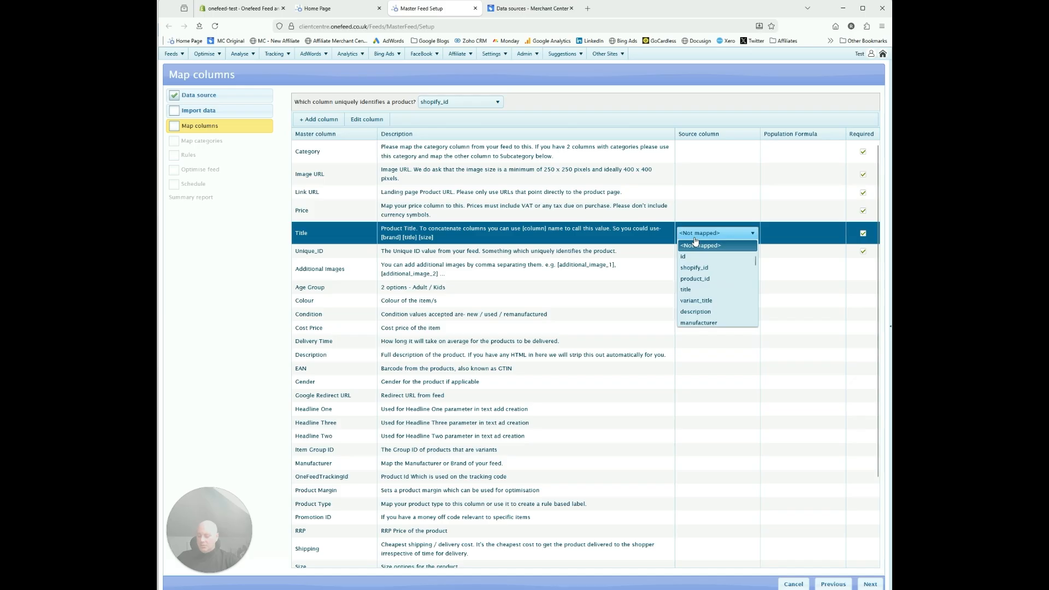
{"action": "left_click", "coordinate": [690, 289]}
{"action": "left_click", "coordinate": [705, 218]}
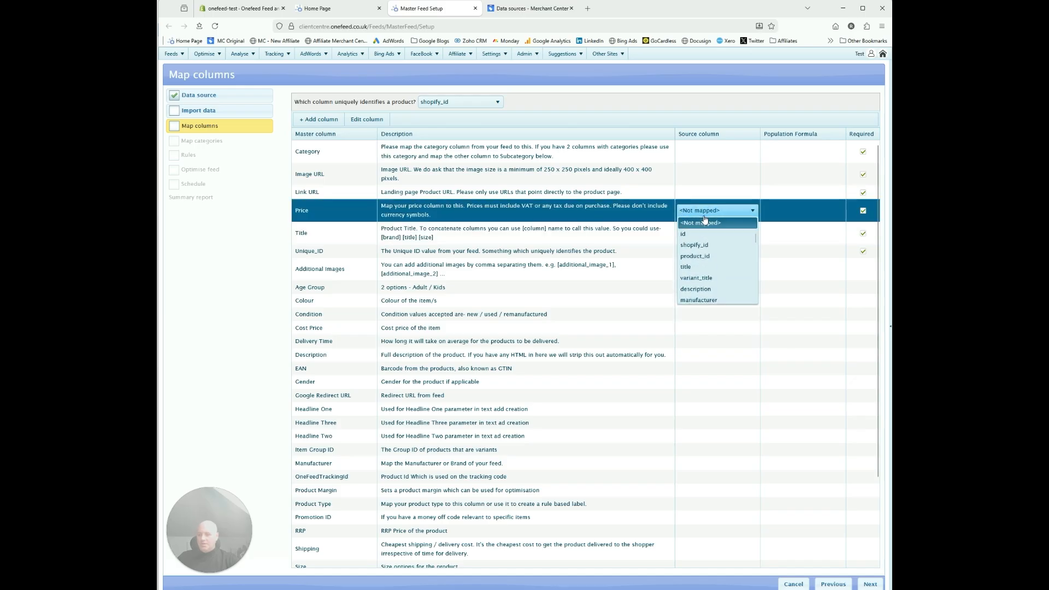
{"action": "key", "text": "p"}
{"action": "key", "text": "p"}
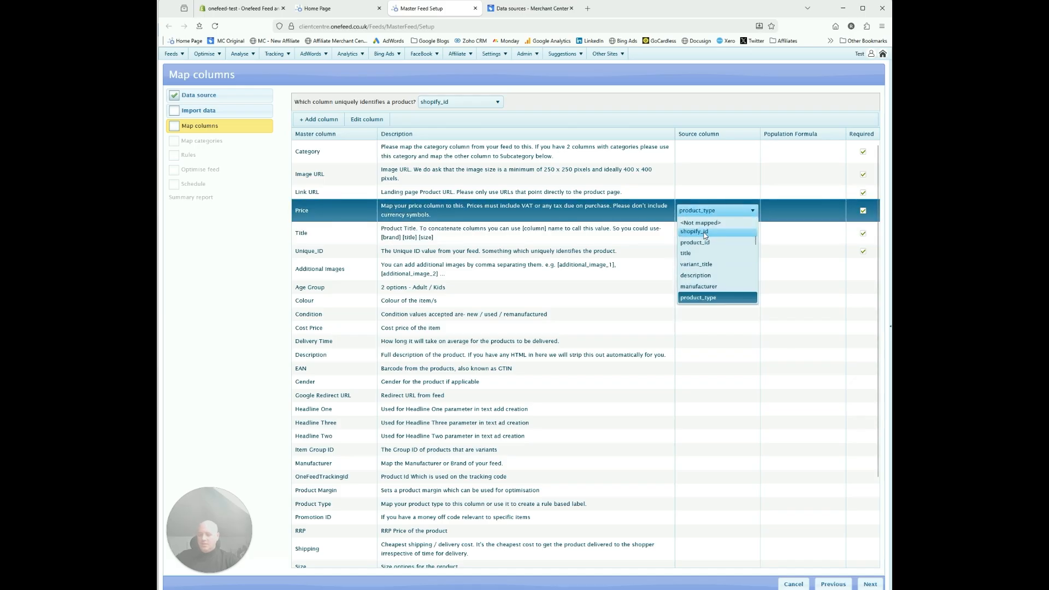
{"action": "key", "text": "p"}
{"action": "key", "text": "Return"}
Map the Link URL master column to link_url and Image URL to Image_URL.
{"action": "left_click", "coordinate": [692, 196]}
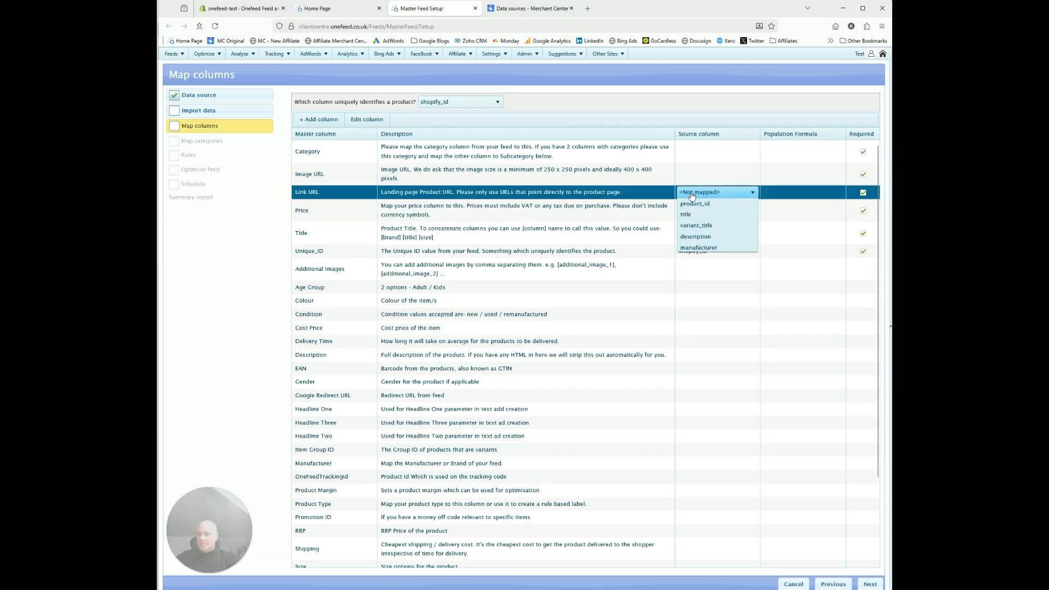
{"action": "key", "text": "l"}
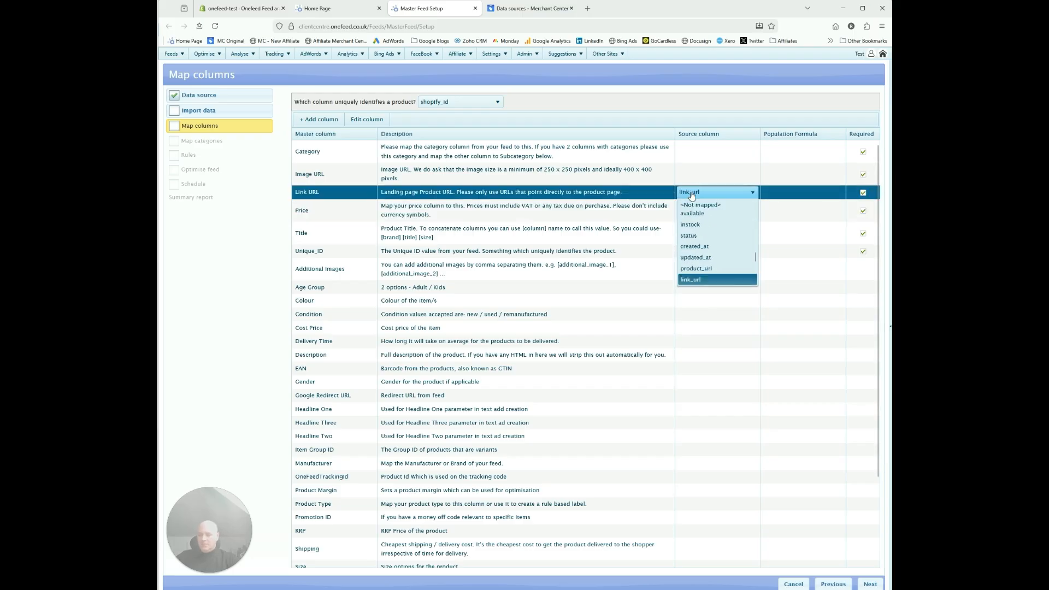
{"action": "key", "text": "Return"}
{"action": "left_click", "coordinate": [693, 176]}
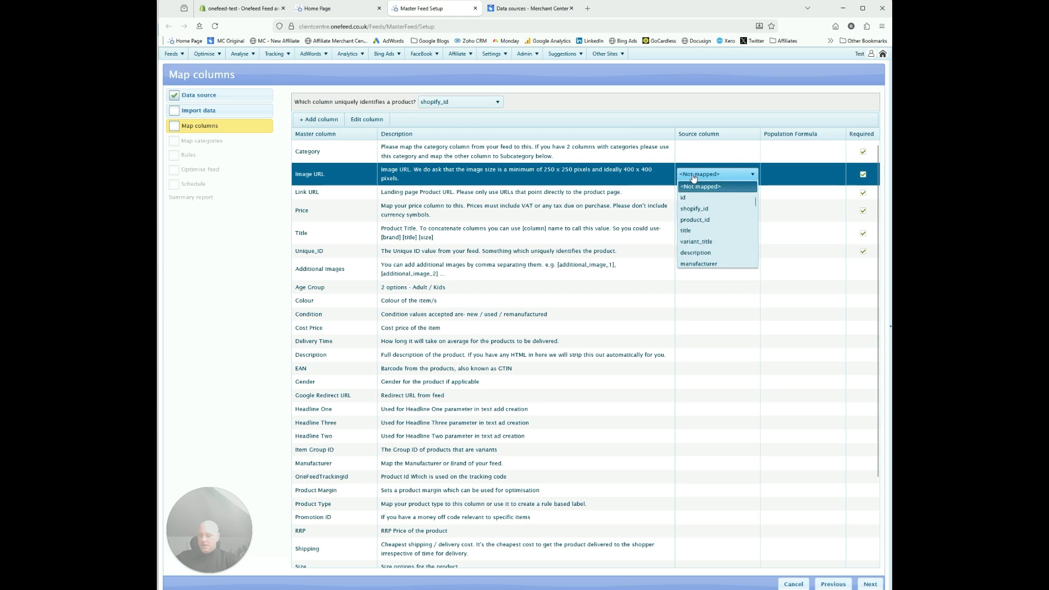
{"action": "key", "text": "i"}
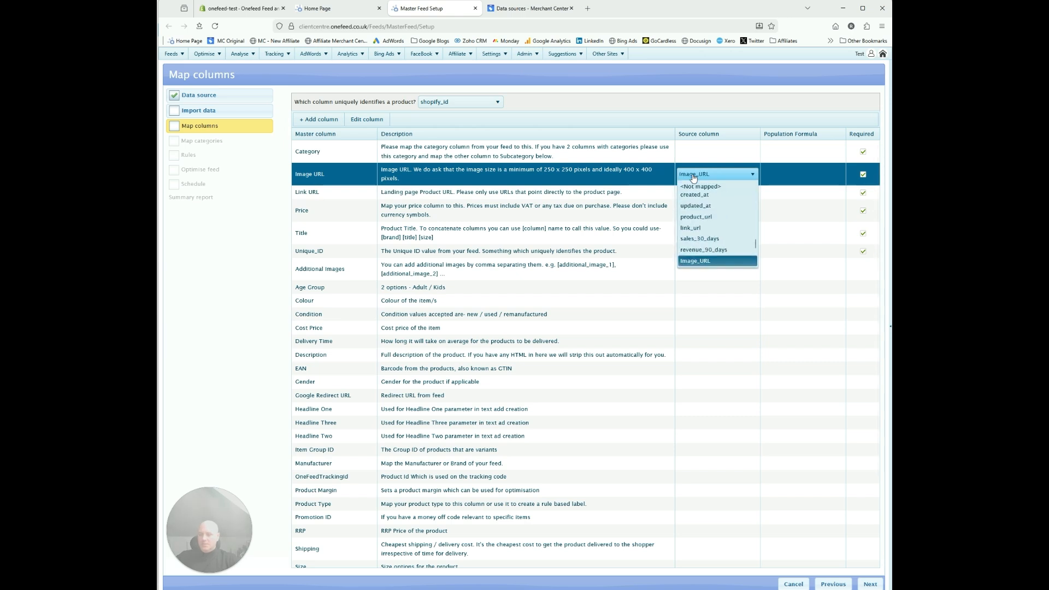
{"action": "key", "text": "Return"}
Map the Category master column to the category source column and Condition to condition.
{"action": "left_click", "coordinate": [695, 157]}
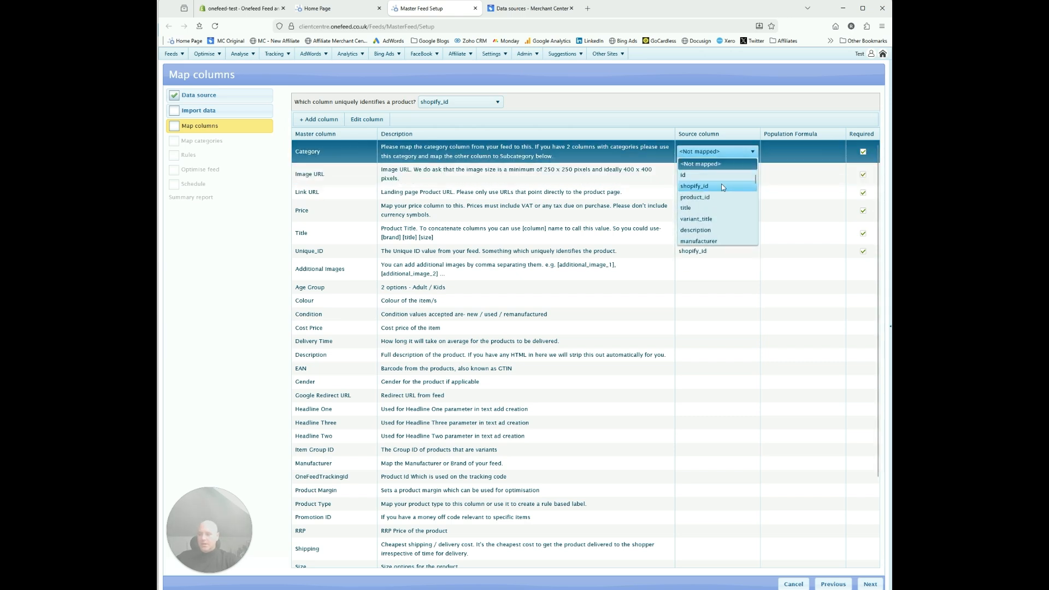
{"action": "scroll", "coordinate": [722, 185], "scroll_direction": "down", "scroll_amount": 2}
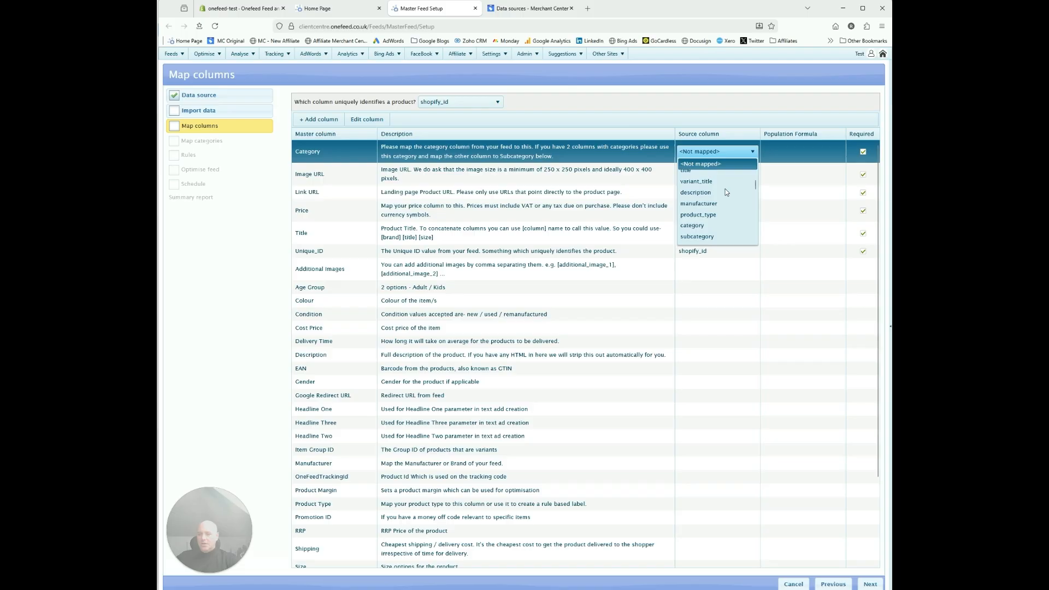
{"action": "left_click", "coordinate": [705, 226]}
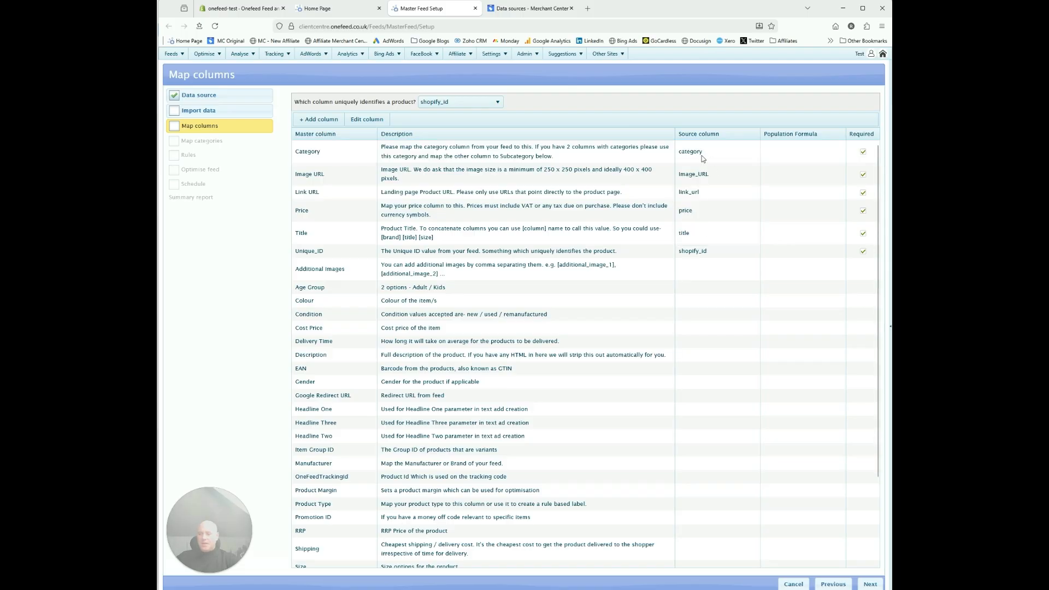
{"action": "left_click", "coordinate": [693, 316]}
{"action": "key", "text": "c"}
{"action": "key", "text": "c"}
{"action": "key", "text": "c"}
{"action": "key", "text": "c"}
{"action": "key", "text": "c"}
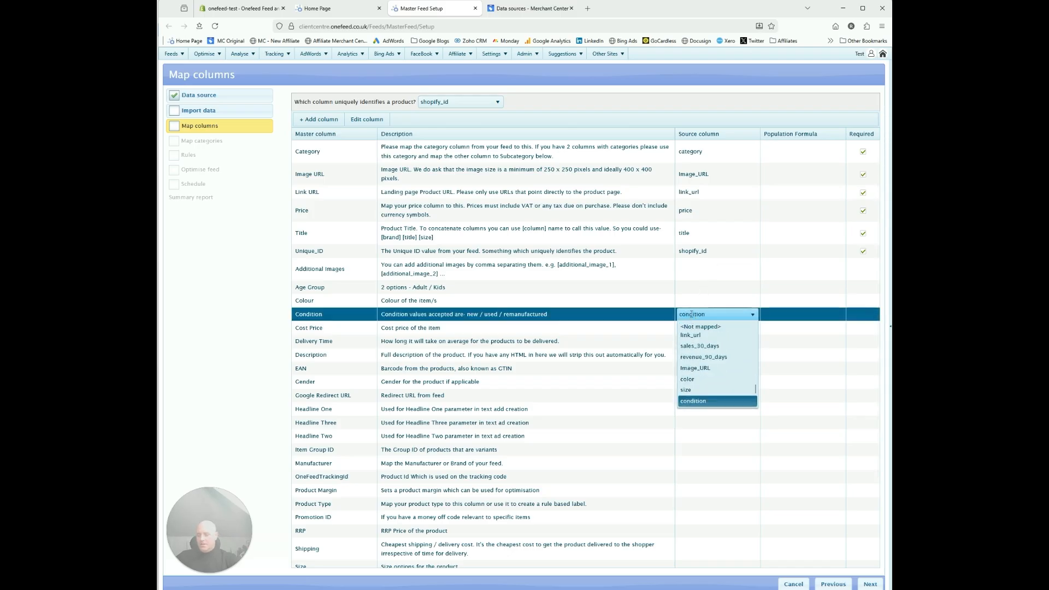
{"action": "key", "text": "Return"}
Map the Description master column to the description source column and EAN to gtin.
{"action": "scroll", "coordinate": [652, 337], "scroll_direction": "down", "scroll_amount": 1}
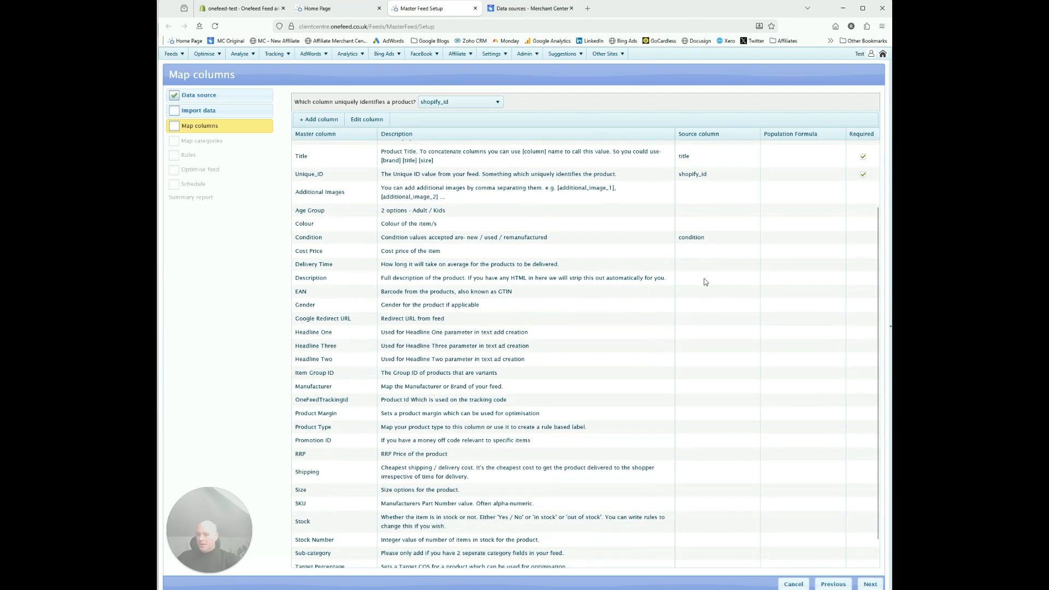
{"action": "left_click", "coordinate": [705, 280]}
{"action": "key", "text": "d"}
{"action": "key", "text": "Return"}
{"action": "left_click", "coordinate": [709, 296]}
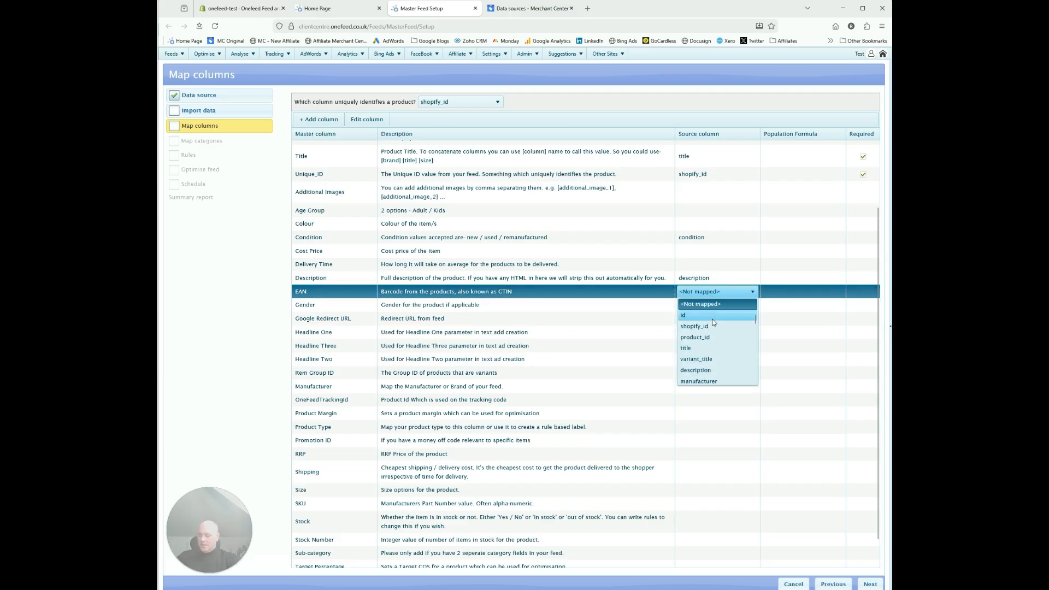
{"action": "scroll", "coordinate": [713, 322], "scroll_direction": "down", "scroll_amount": 3}
{"action": "left_click", "coordinate": [713, 320]}
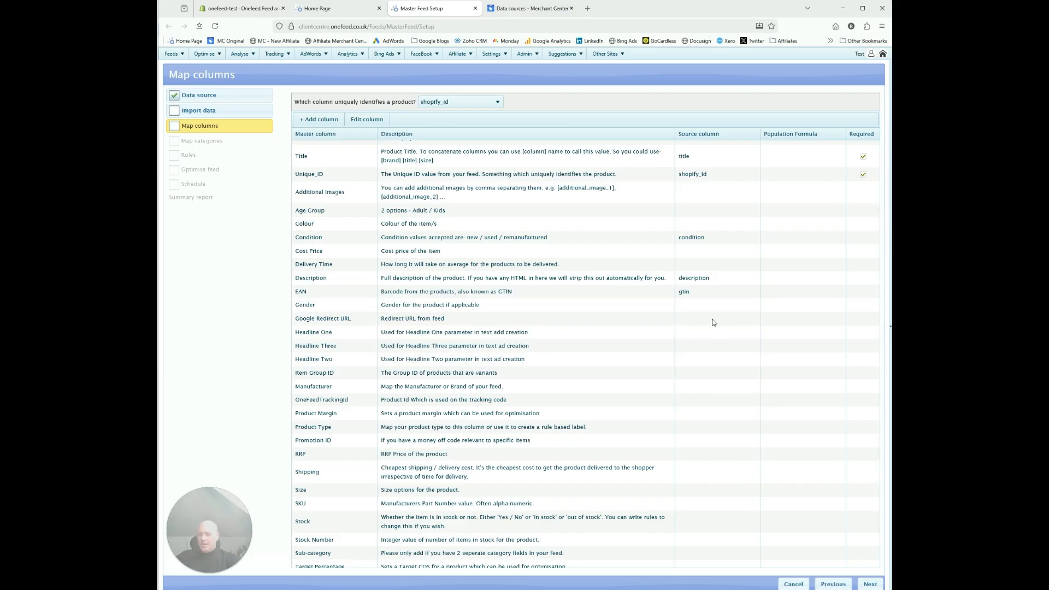
Map the Manufacturer master column to the manufacturer source column.
{"action": "left_click", "coordinate": [706, 389]}
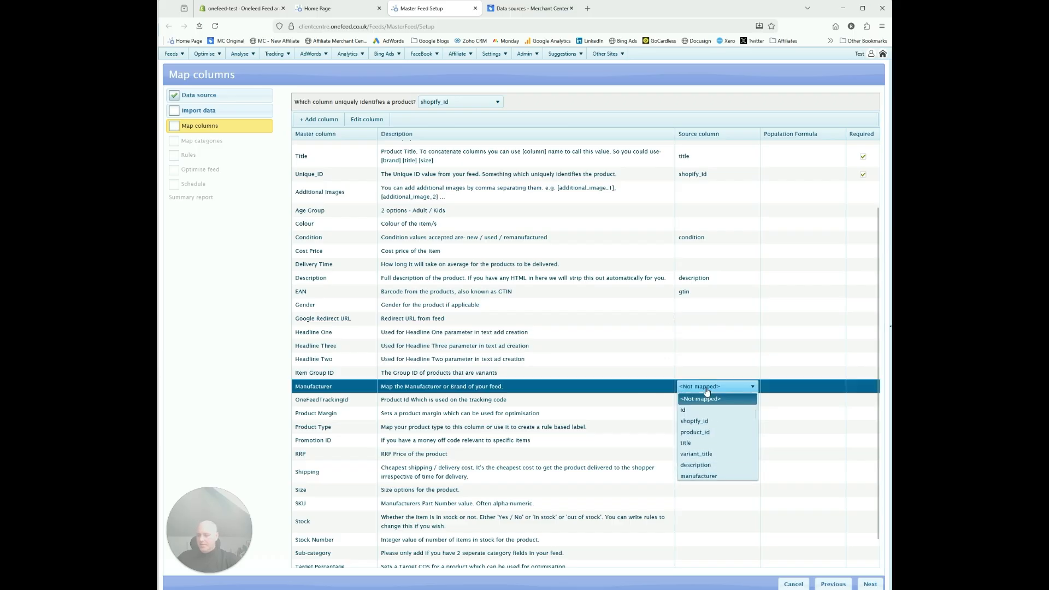
{"action": "key", "text": "End"}
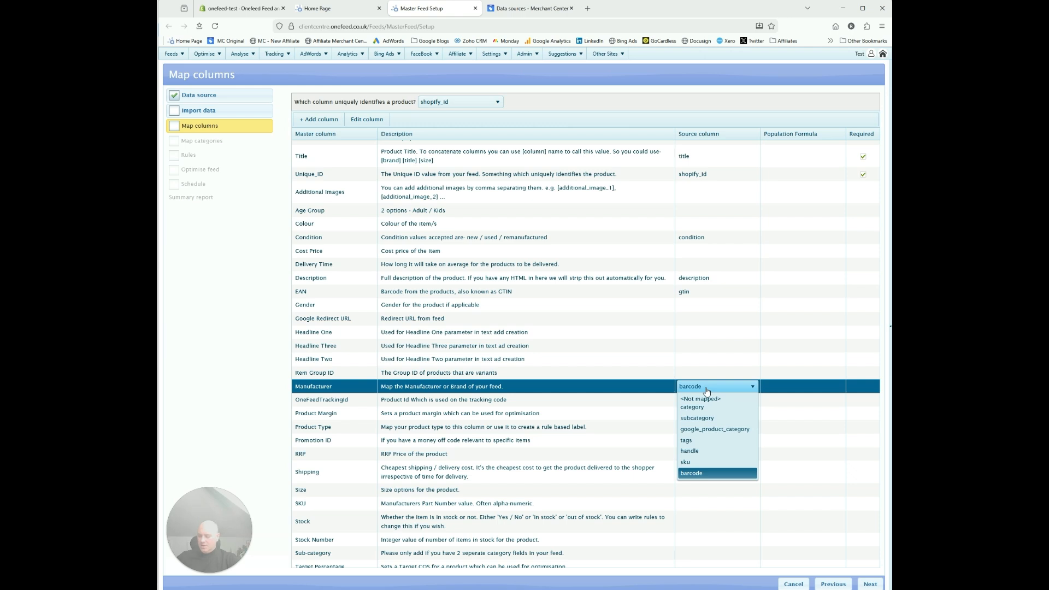
{"action": "key", "text": "m"}
{"action": "key", "text": "Return"}
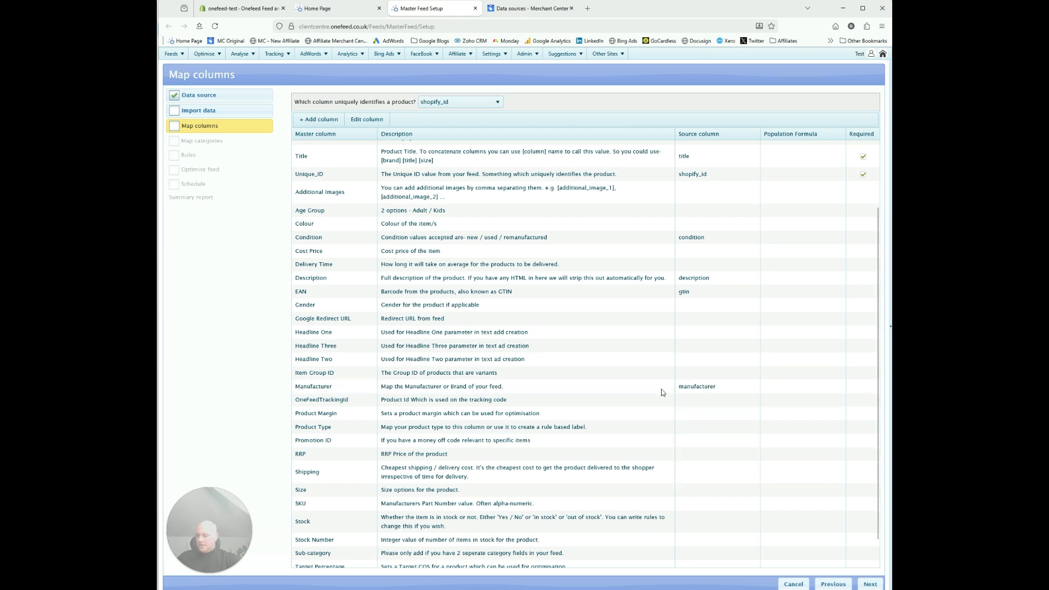
Map the Shipping master column to the shipping_cost source column.
{"action": "left_click", "coordinate": [704, 473]}
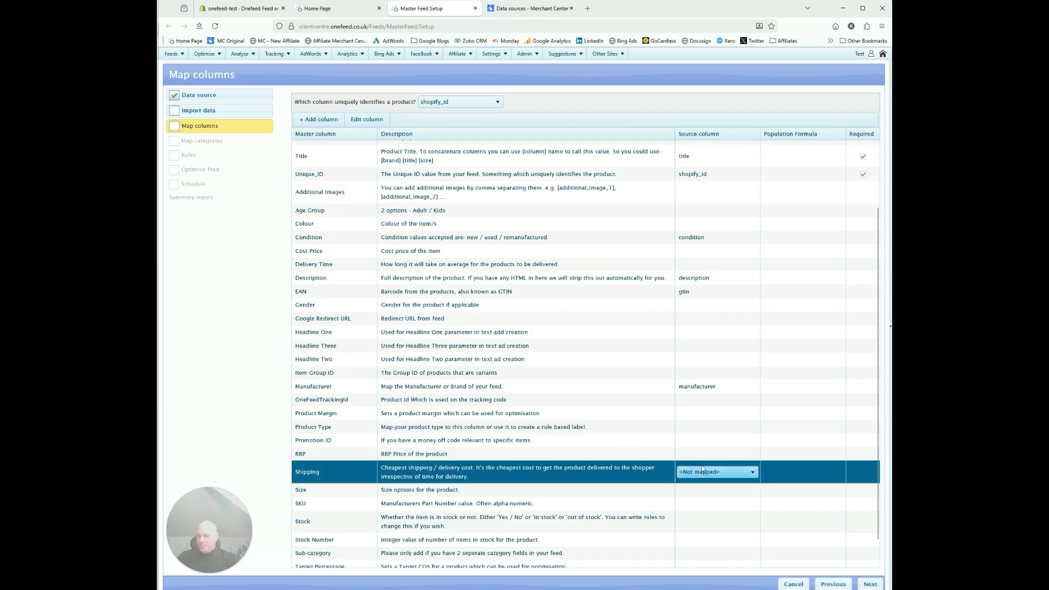
{"action": "left_click", "coordinate": [703, 471]}
{"action": "key", "text": "d"}
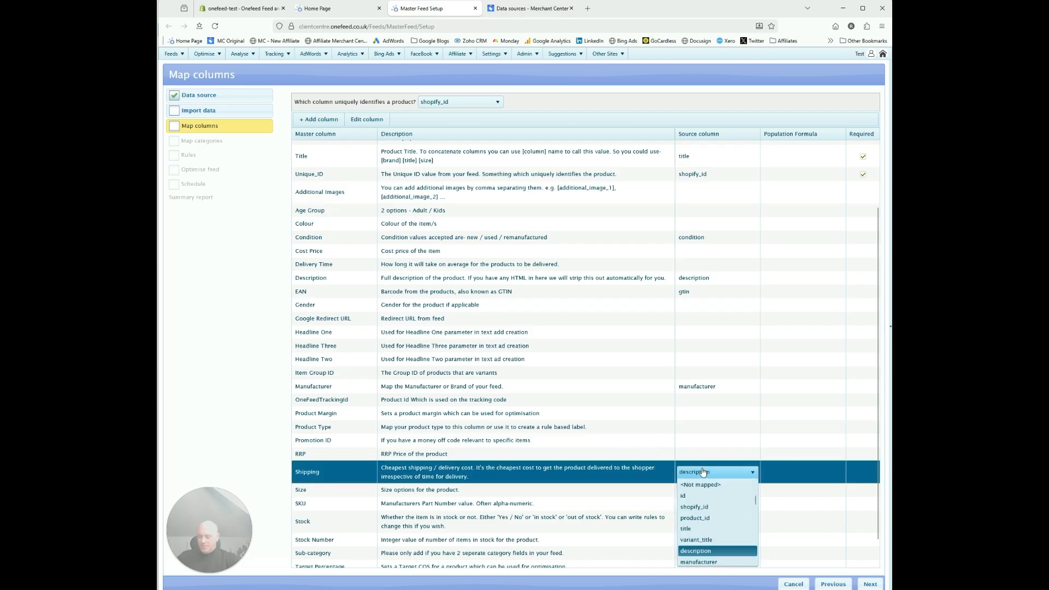
{"action": "key", "text": "s"}
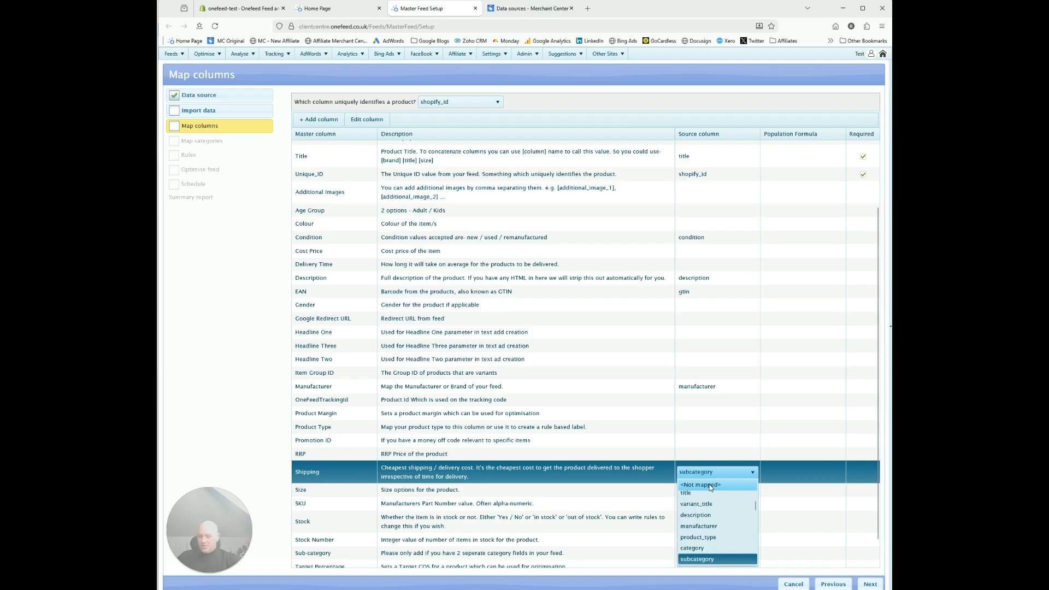
{"action": "key", "text": "s"}
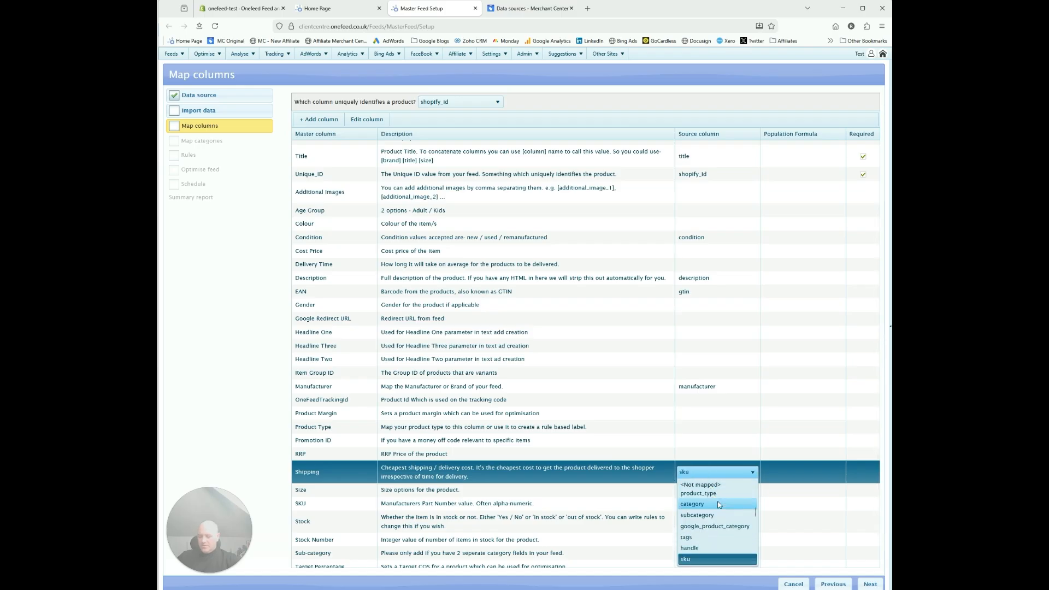
{"action": "key", "text": "s"}
{"action": "key", "text": "Return"}
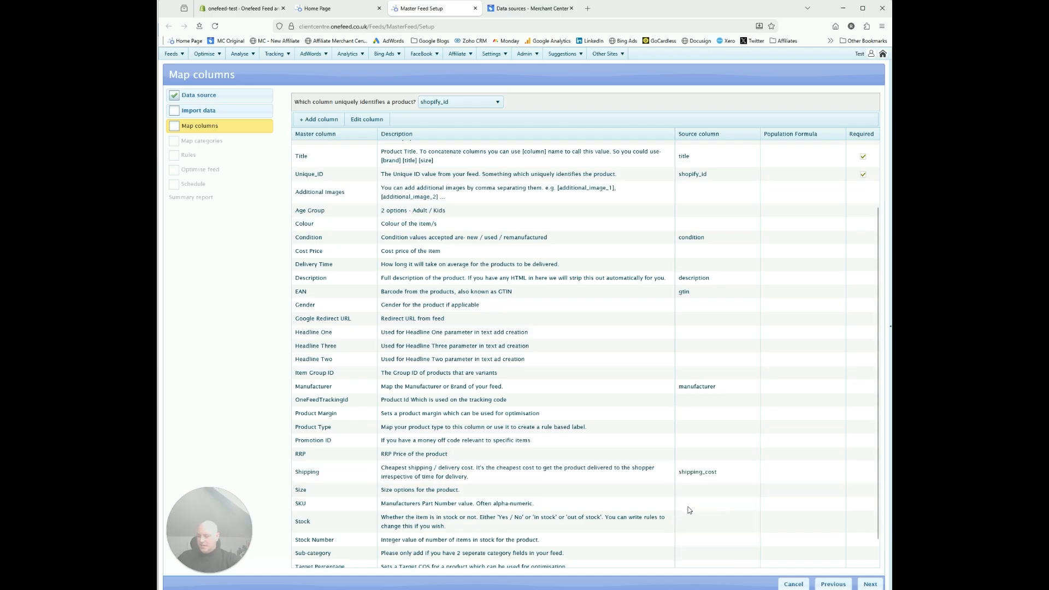
Map the SKU master column to the sku source column.
{"action": "left_click", "coordinate": [690, 510]}
{"action": "left_click", "coordinate": [696, 505]}
{"action": "key", "text": "m"}
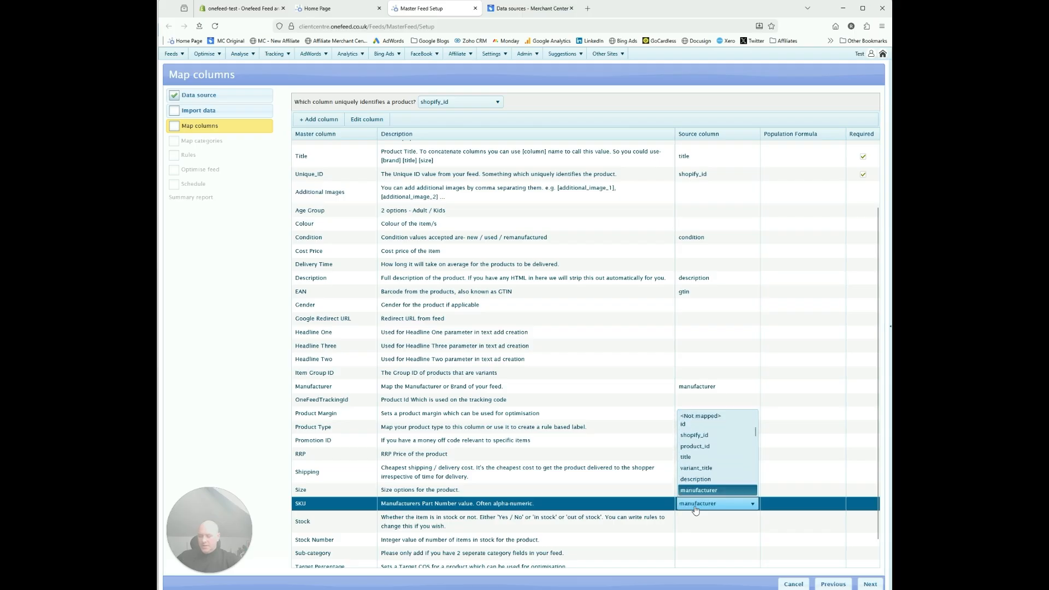
{"action": "key", "text": "s"}
{"action": "key", "text": "k"}
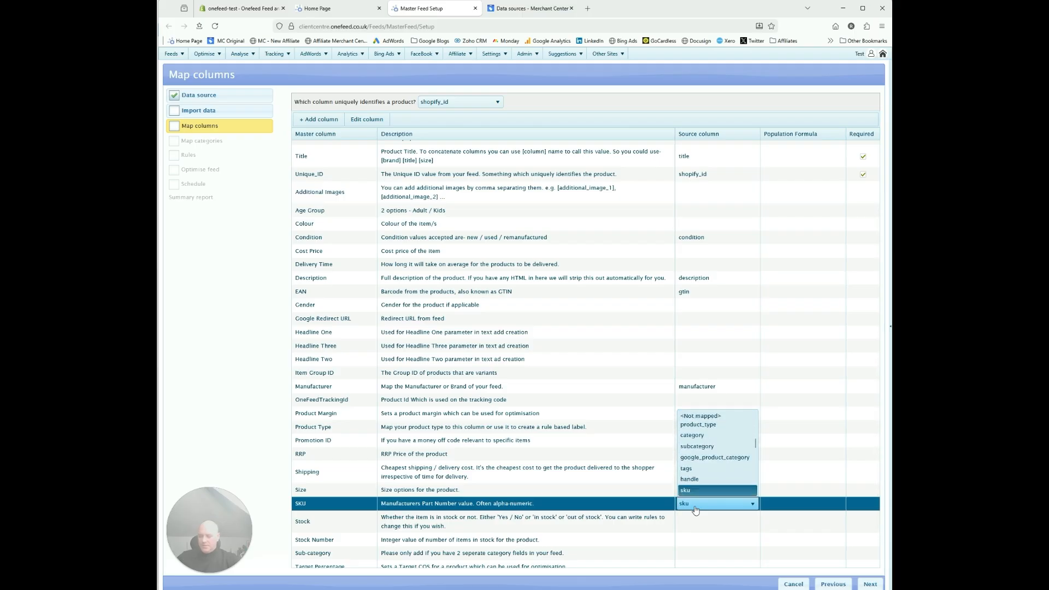
{"action": "key", "text": "Return"}
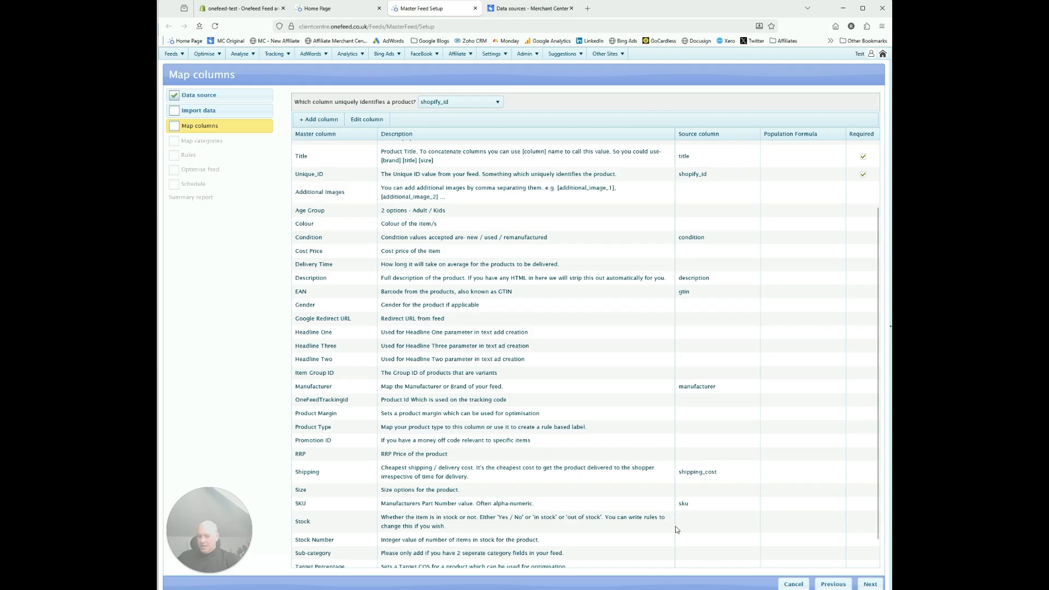
Map the Stock master column to the instock source column and continue to the category mapping.
{"action": "left_click", "coordinate": [694, 524]}
{"action": "left_click", "coordinate": [698, 523]}
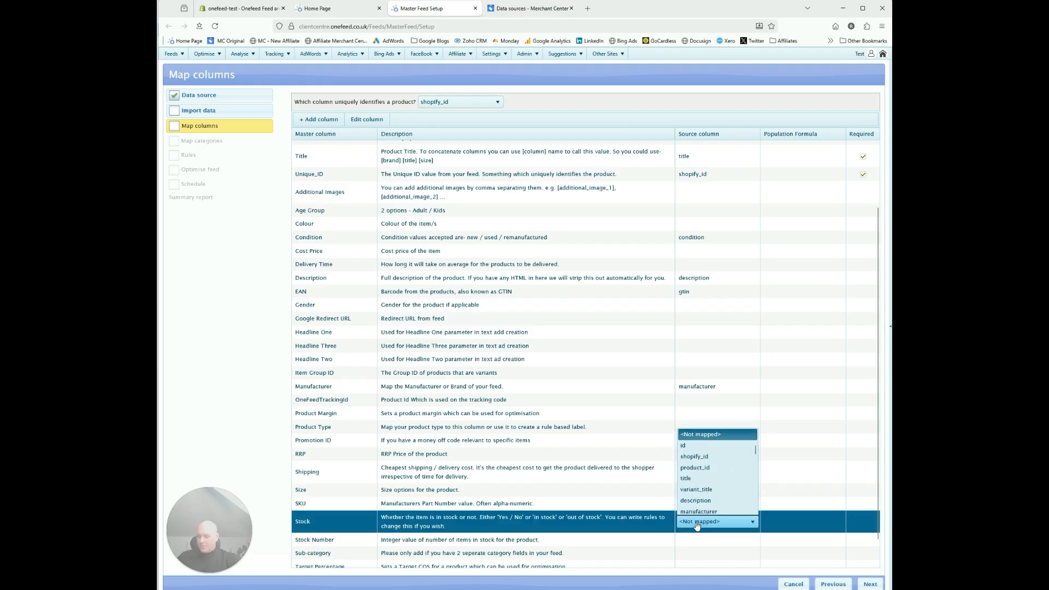
{"action": "key", "text": "a"}
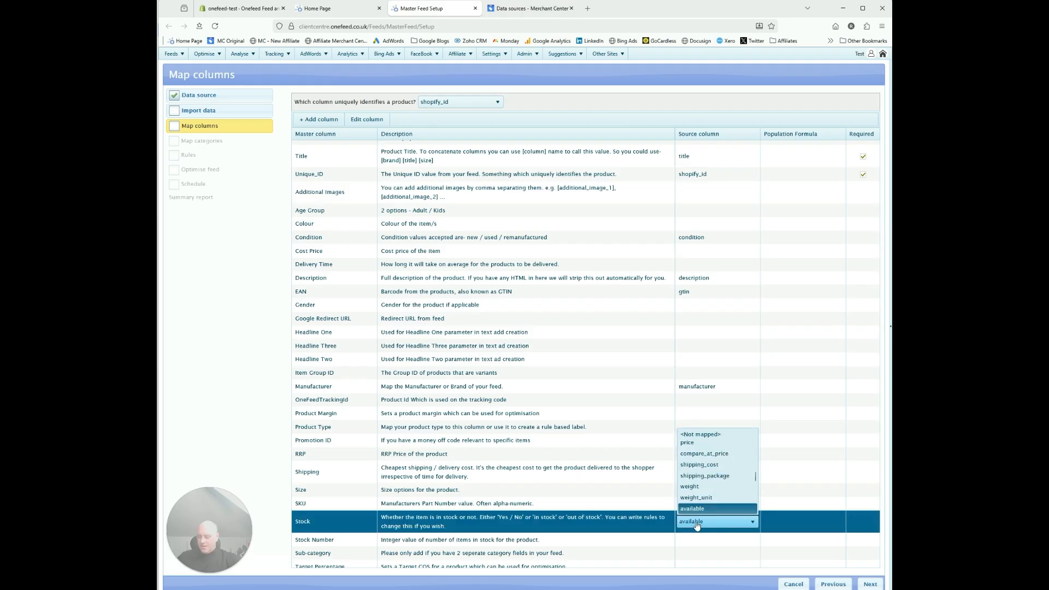
{"action": "key", "text": "Down"}
{"action": "key", "text": "Return"}
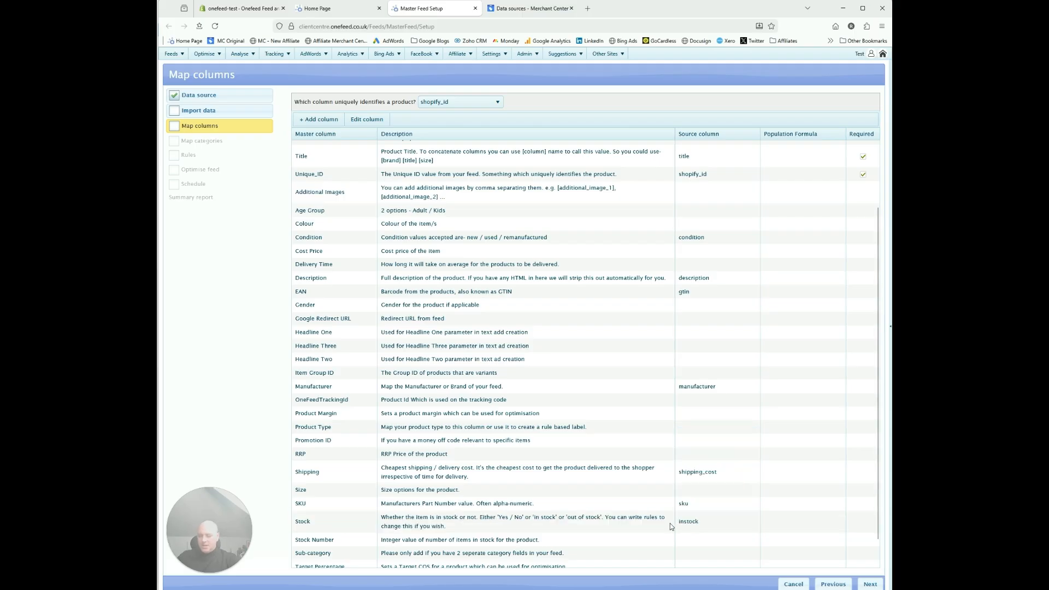
{"action": "scroll", "coordinate": [658, 493], "scroll_direction": "down", "scroll_amount": 1}
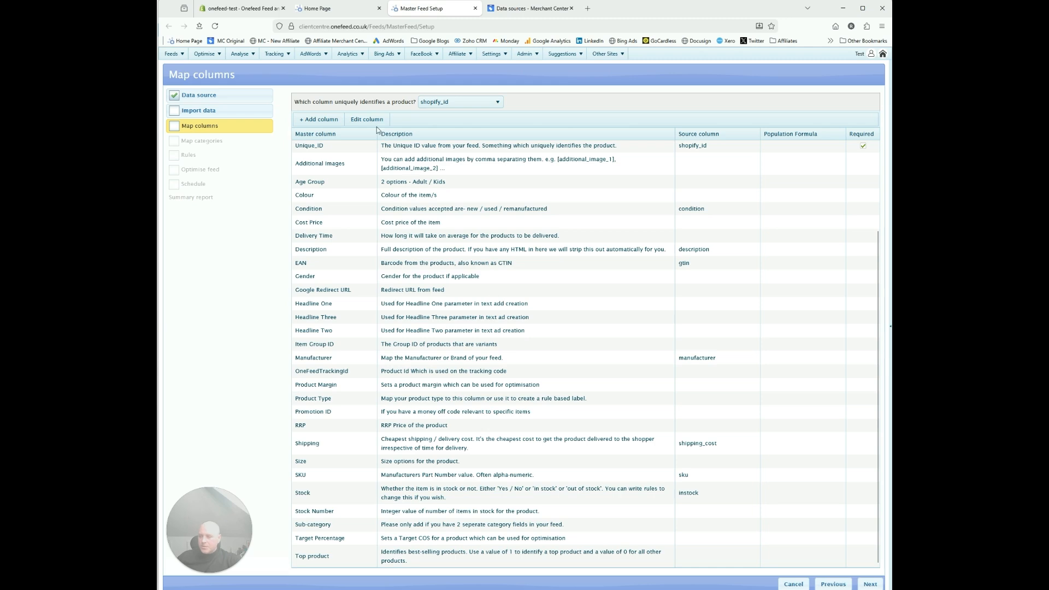
{"action": "scroll", "coordinate": [627, 426], "scroll_direction": "up", "scroll_amount": 4}
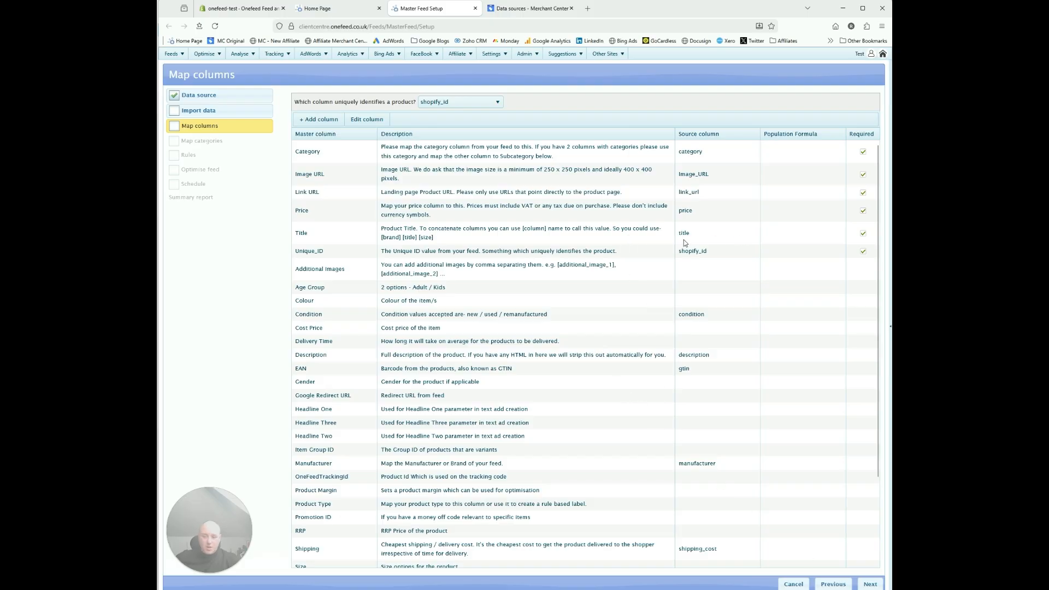
{"action": "left_click", "coordinate": [870, 584]}
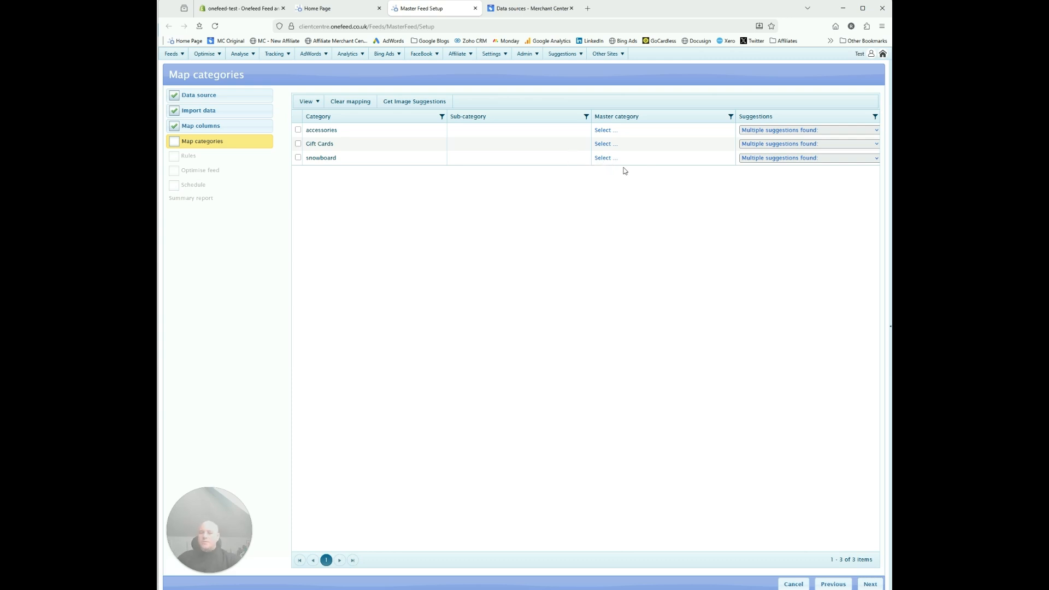
{"action": "left_click", "coordinate": [786, 129]}
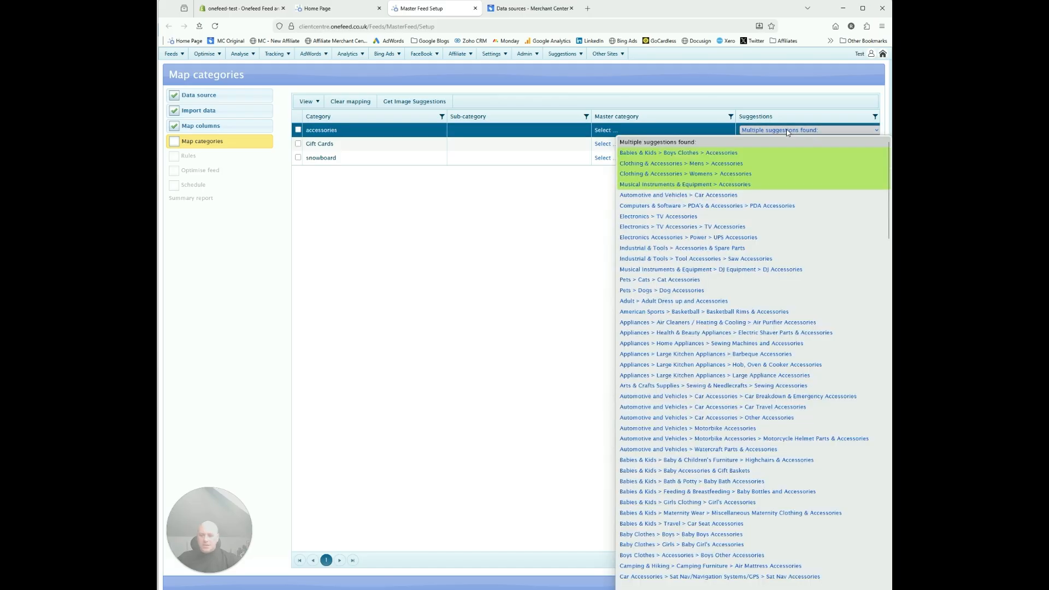
{"action": "left_click", "coordinate": [700, 161]}
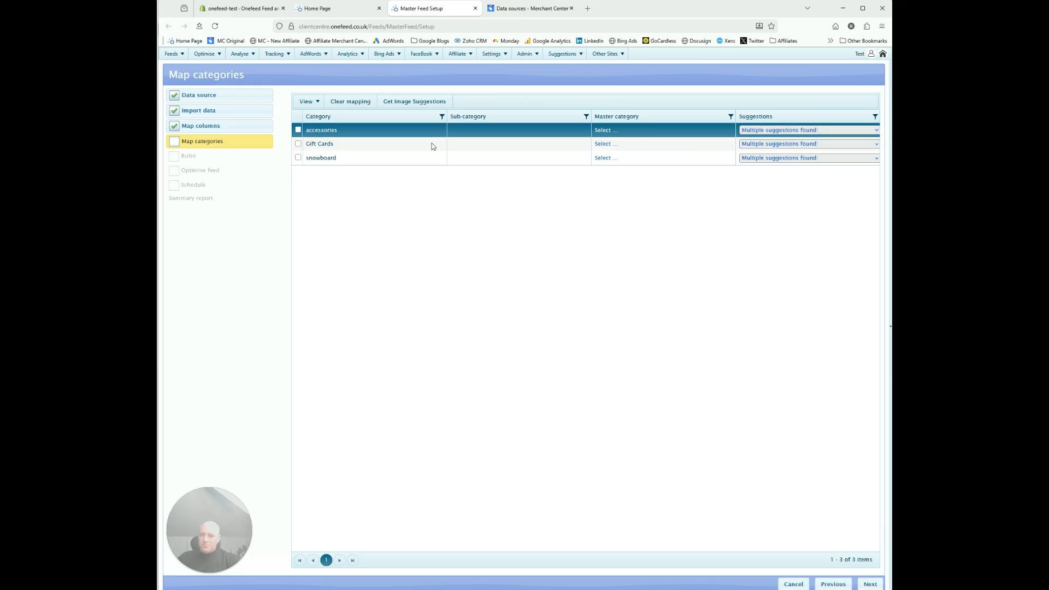
{"action": "left_click", "coordinate": [806, 130]}
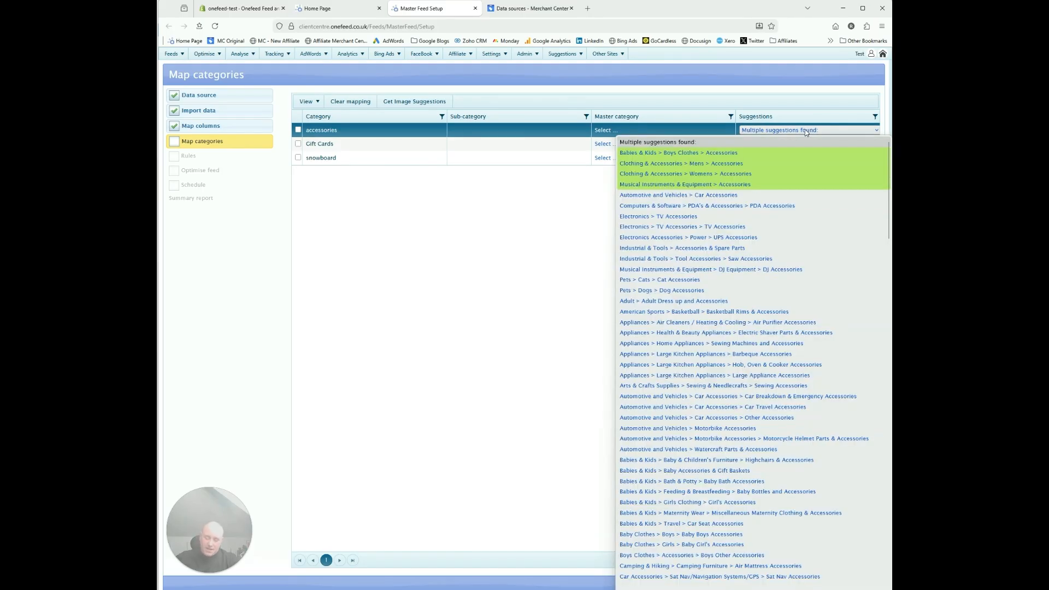
{"action": "left_click", "coordinate": [598, 183]}
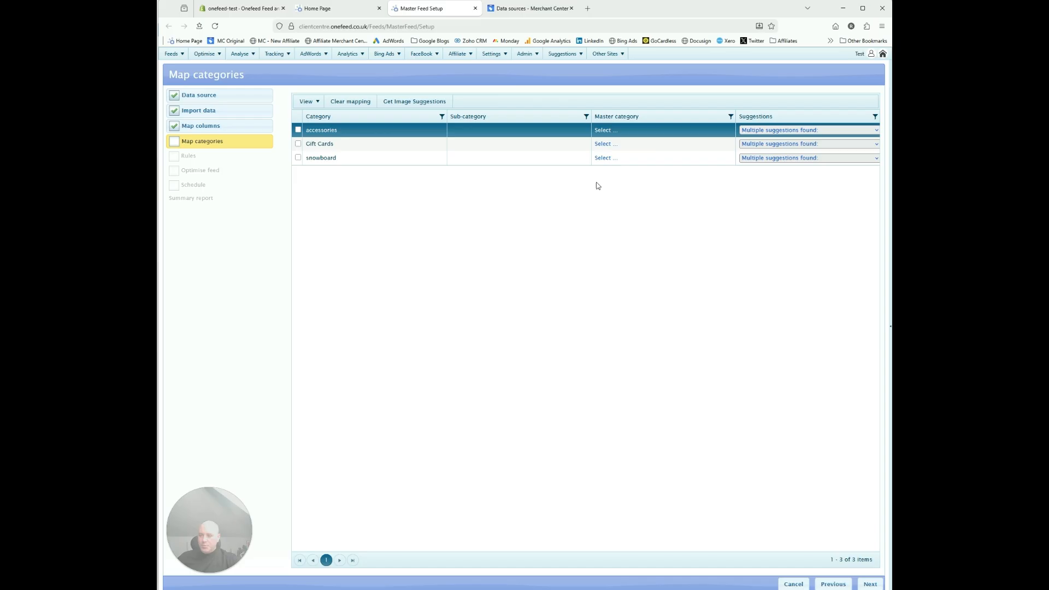
Map the accessories category to Snowboard Bindings under Sports Equipment & Outdoor Gear > Sports Equipment > Extreme Sports > Snowboarding.
{"action": "left_click", "coordinate": [604, 131]}
{"action": "scroll", "coordinate": [555, 316], "scroll_direction": "down", "scroll_amount": 3}
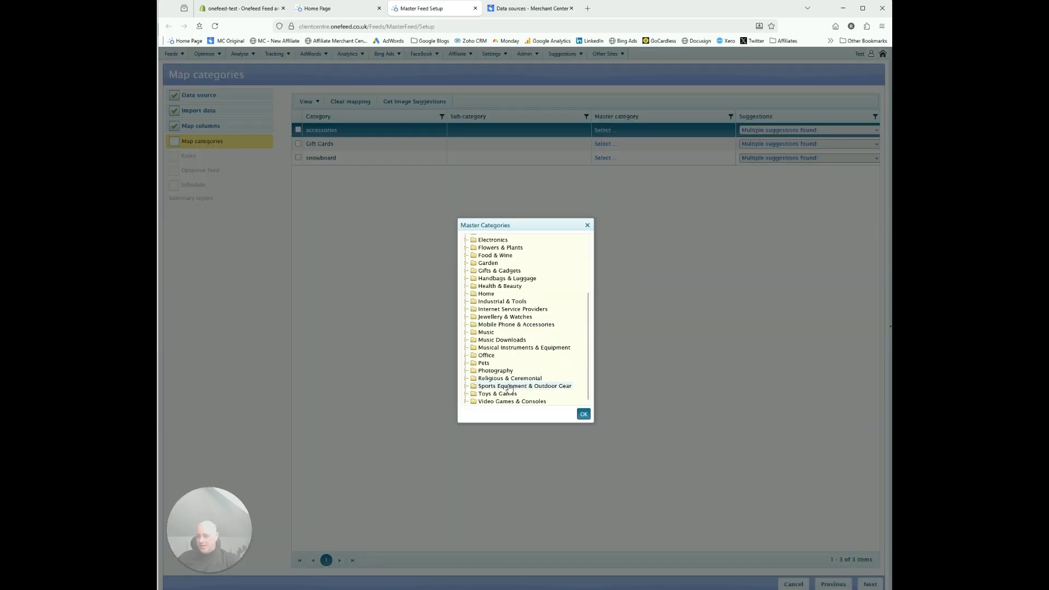
{"action": "left_click", "coordinate": [466, 383]}
{"action": "scroll", "coordinate": [547, 349], "scroll_direction": "down", "scroll_amount": 2}
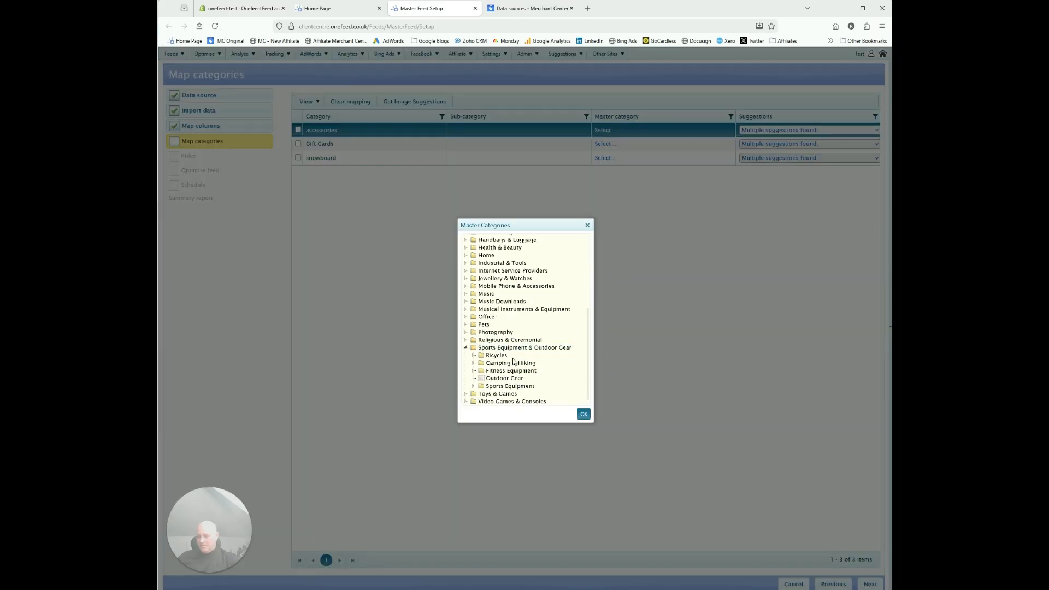
{"action": "left_click", "coordinate": [474, 385]}
{"action": "scroll", "coordinate": [546, 368], "scroll_direction": "down", "scroll_amount": 3}
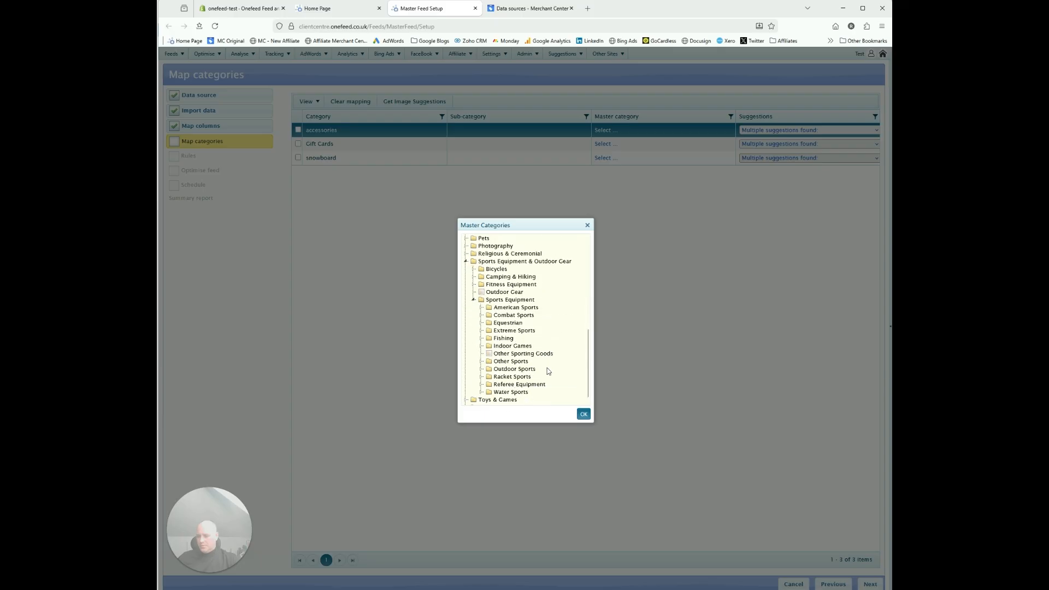
{"action": "left_click", "coordinate": [481, 331]}
{"action": "scroll", "coordinate": [523, 327], "scroll_direction": "down", "scroll_amount": 3}
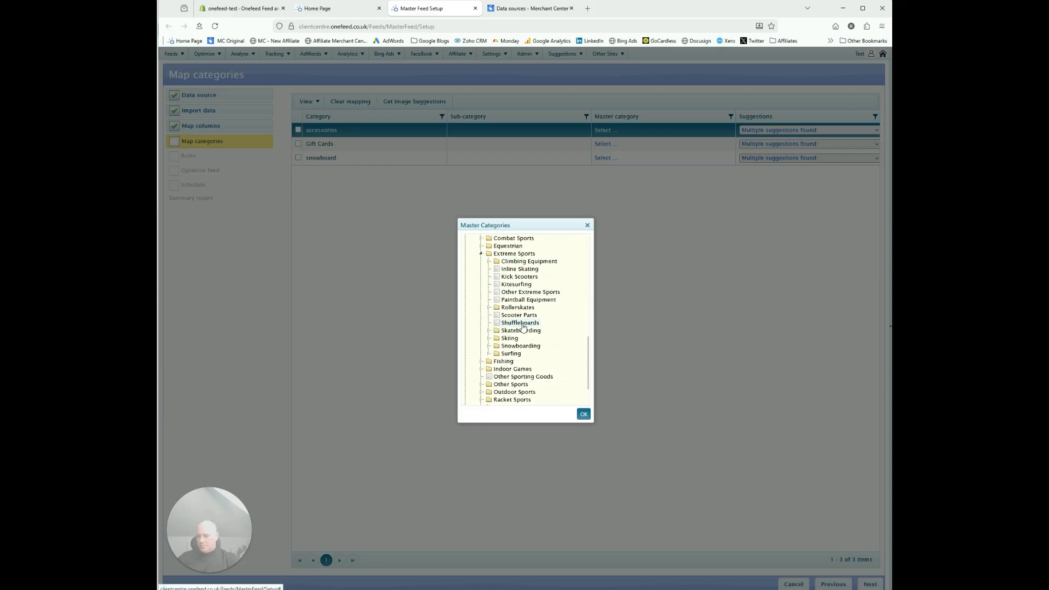
{"action": "left_click", "coordinate": [489, 346]}
{"action": "scroll", "coordinate": [550, 344], "scroll_direction": "down", "scroll_amount": 2}
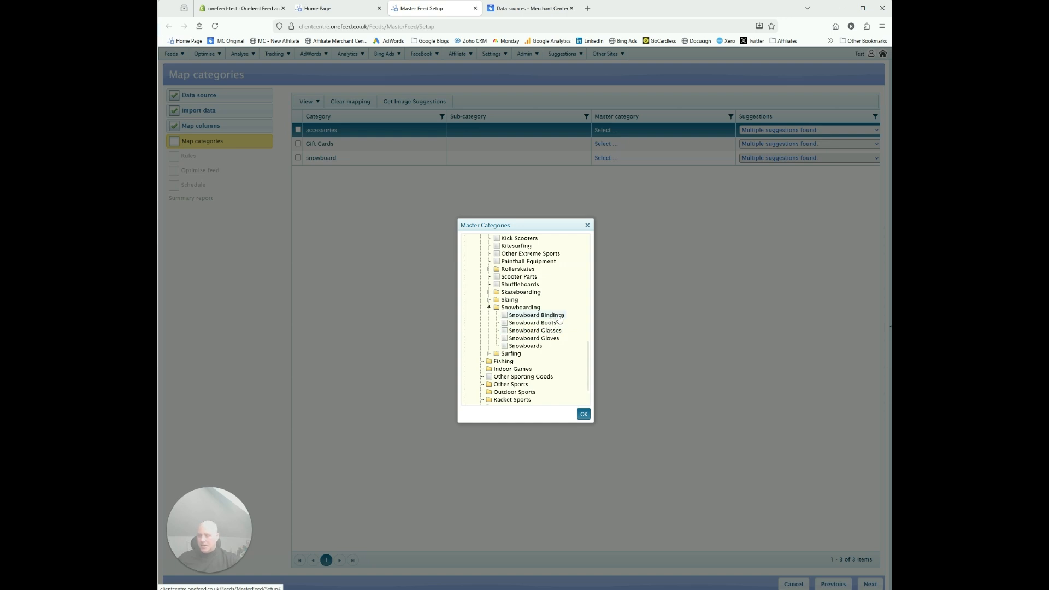
{"action": "left_click", "coordinate": [547, 315]}
{"action": "left_click", "coordinate": [583, 414]}
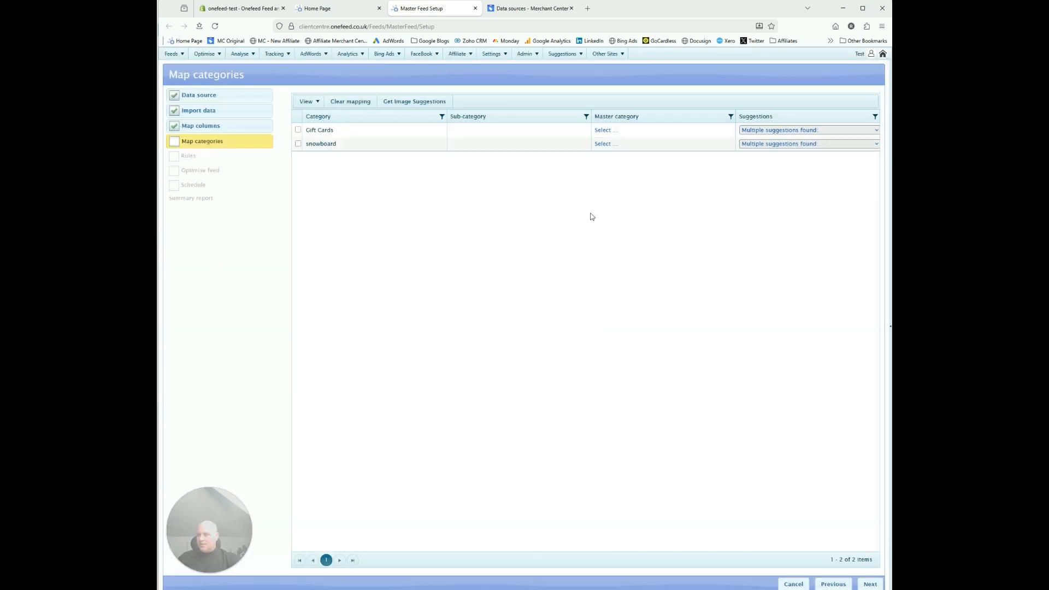
Map the Gift Cards category to the Gift Vouchers master category under Gifts & Gadgets.
{"action": "left_click", "coordinate": [605, 134]}
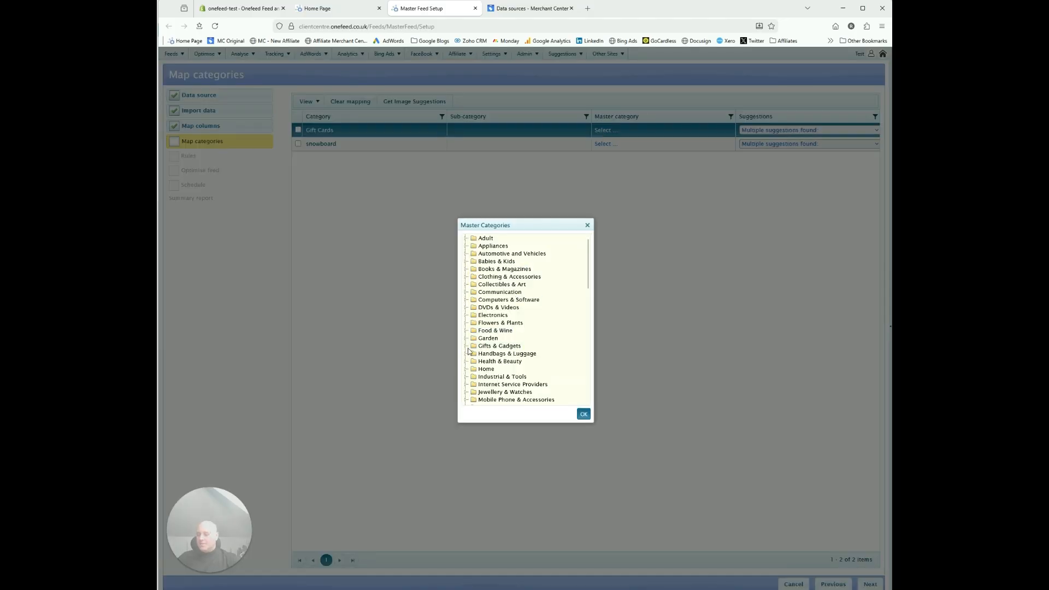
{"action": "left_click", "coordinate": [467, 347]}
{"action": "scroll", "coordinate": [531, 340], "scroll_direction": "down", "scroll_amount": 5}
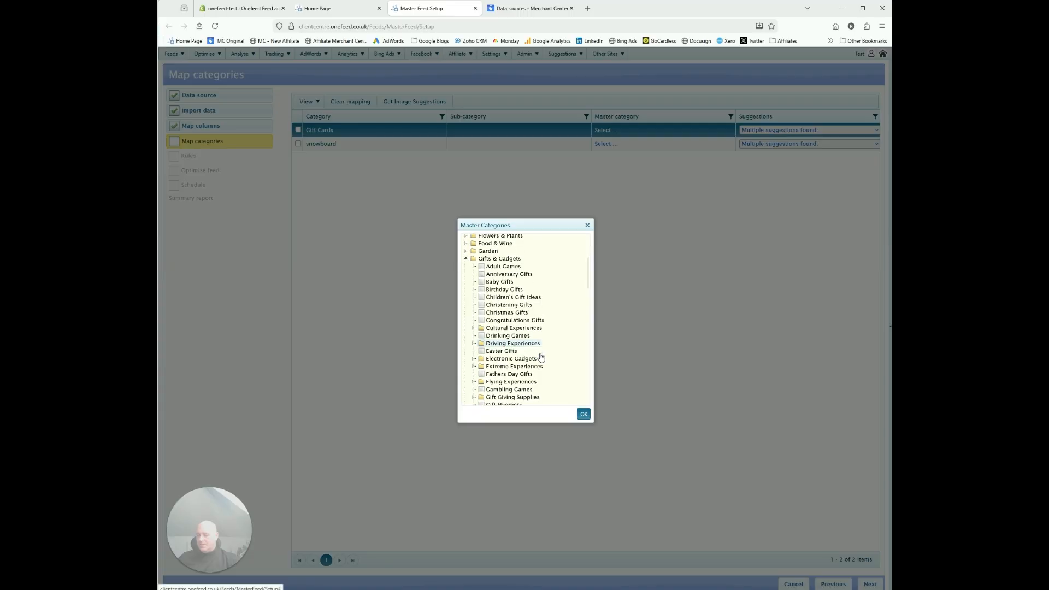
{"action": "scroll", "coordinate": [541, 357], "scroll_direction": "down", "scroll_amount": 1}
{"action": "left_click", "coordinate": [504, 354]}
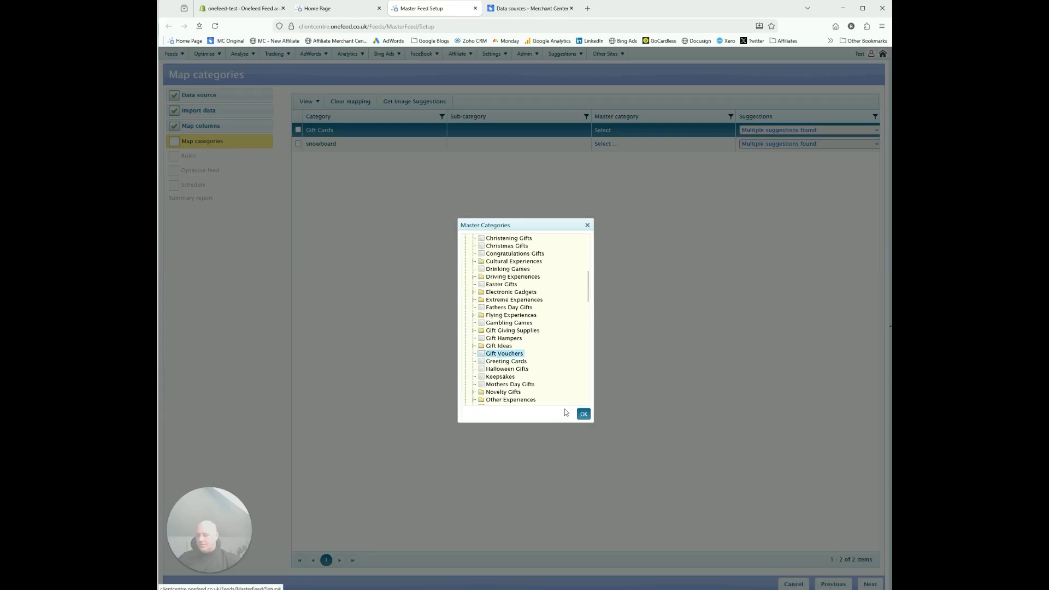
{"action": "left_click", "coordinate": [584, 415]}
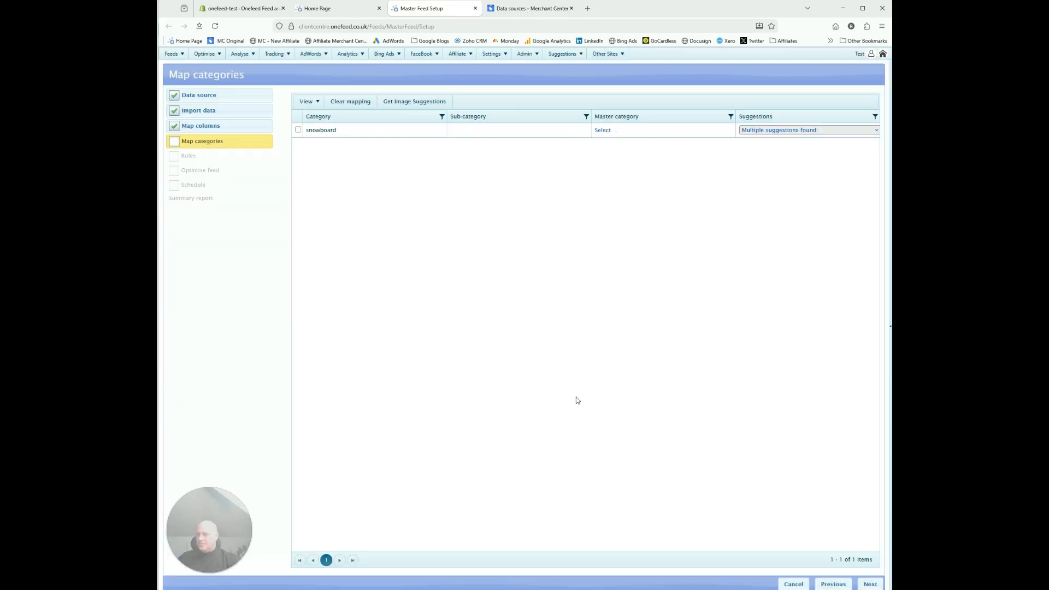
Map the snowboard category to the Snowboards master category under Extreme Sports > Snowboarding and continue to the rules.
{"action": "left_click", "coordinate": [757, 131]}
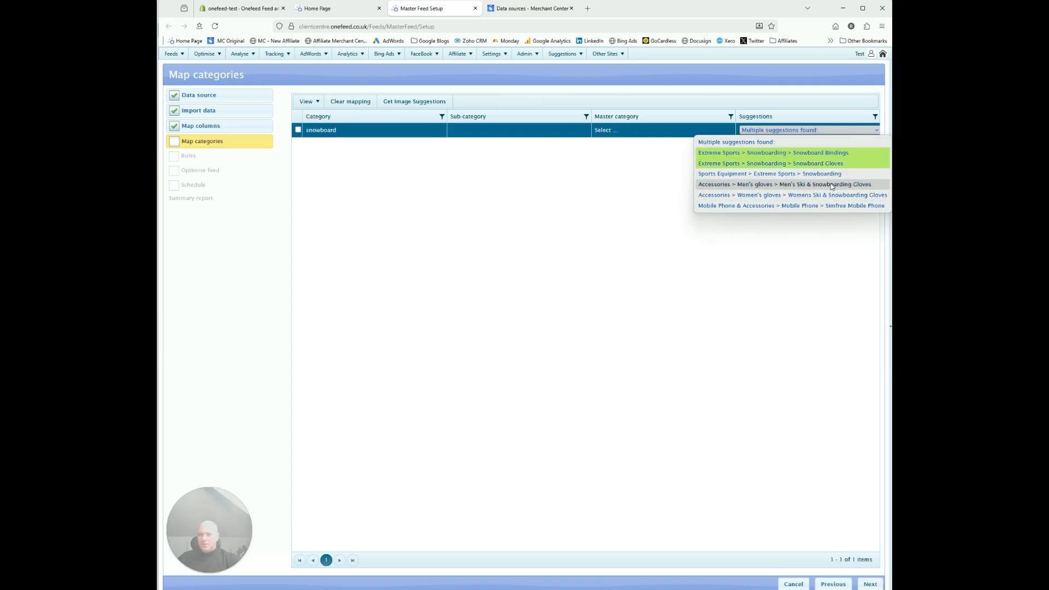
{"action": "left_click", "coordinate": [606, 131]}
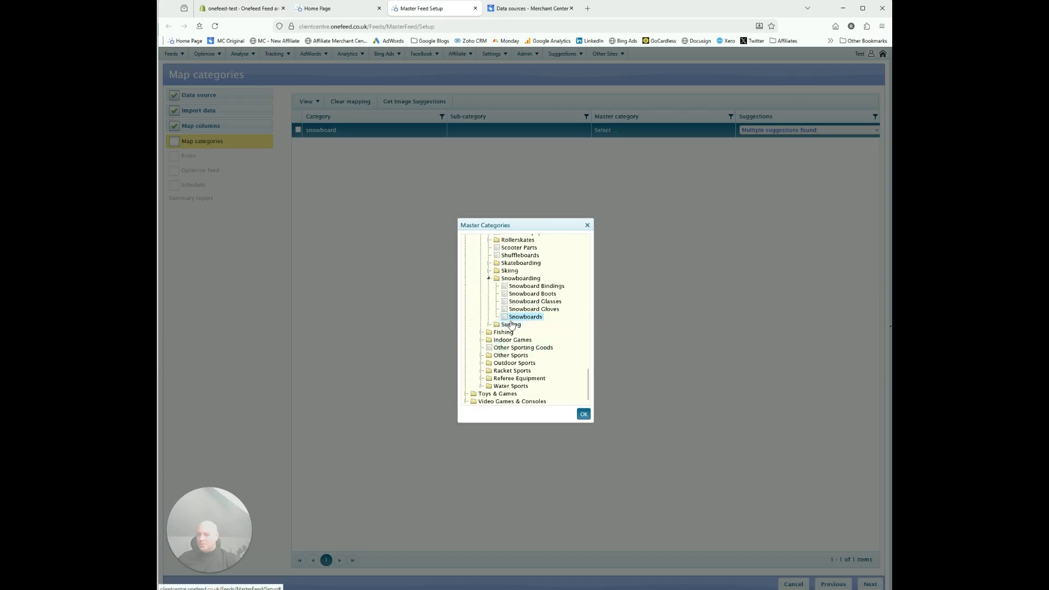
{"action": "left_click", "coordinate": [584, 415]}
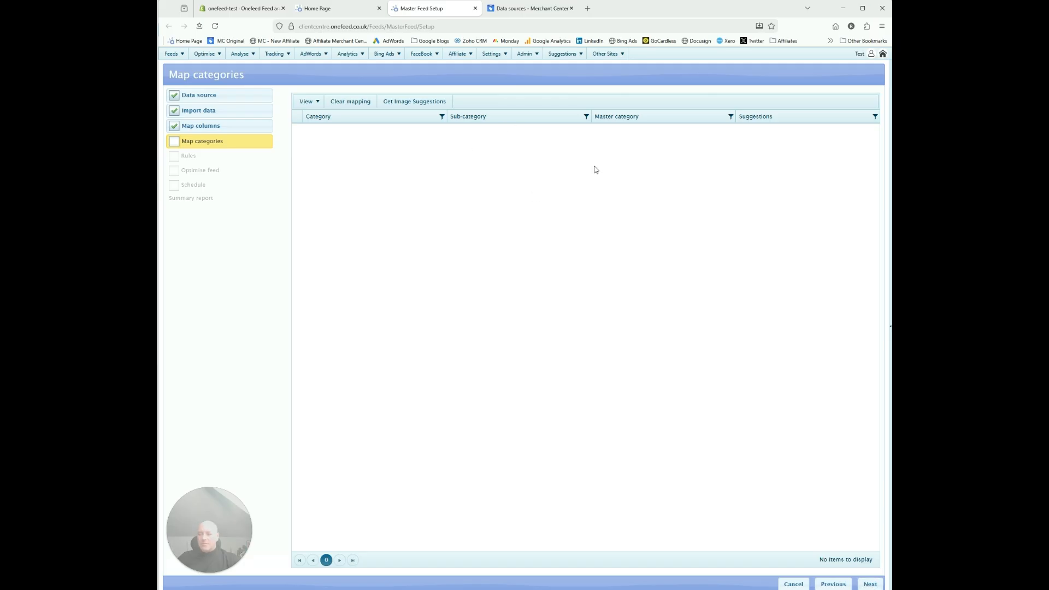
{"action": "left_click", "coordinate": [870, 586]}
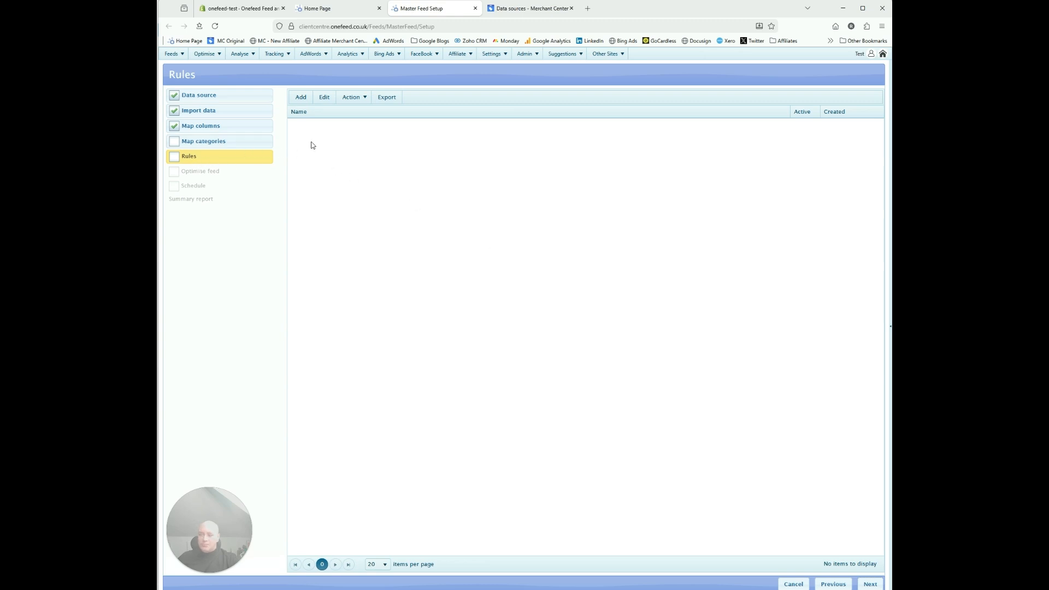
Start a new feed rule with the condition that the Stock column contains false, checking the out-of-stock figure in the Shopify app.
{"action": "left_click", "coordinate": [304, 102]}
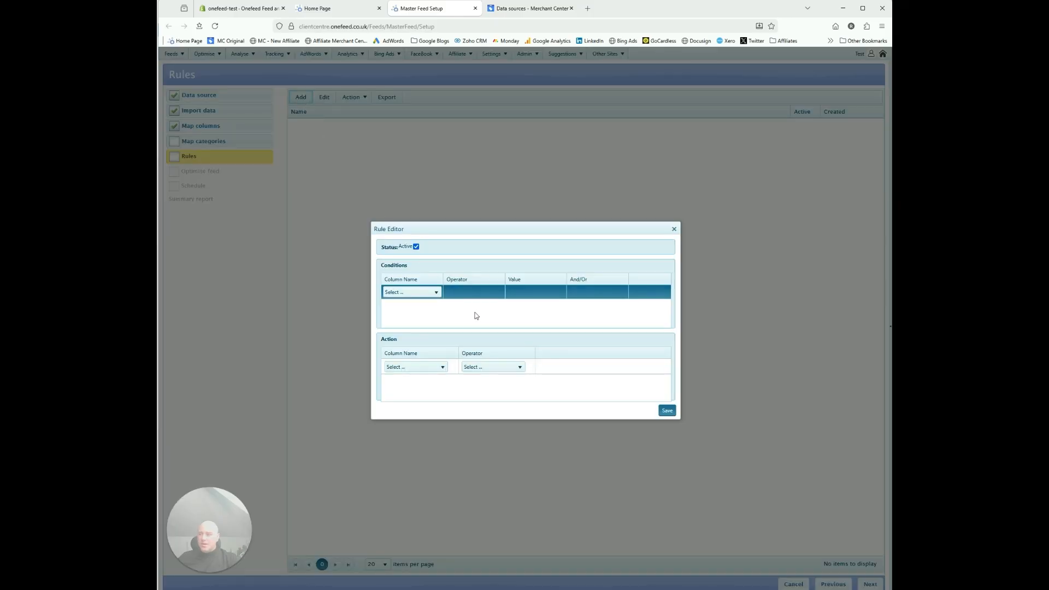
{"action": "left_click", "coordinate": [427, 296]}
{"action": "key", "text": "i"}
{"action": "key", "text": "i"}
{"action": "key", "text": "i"}
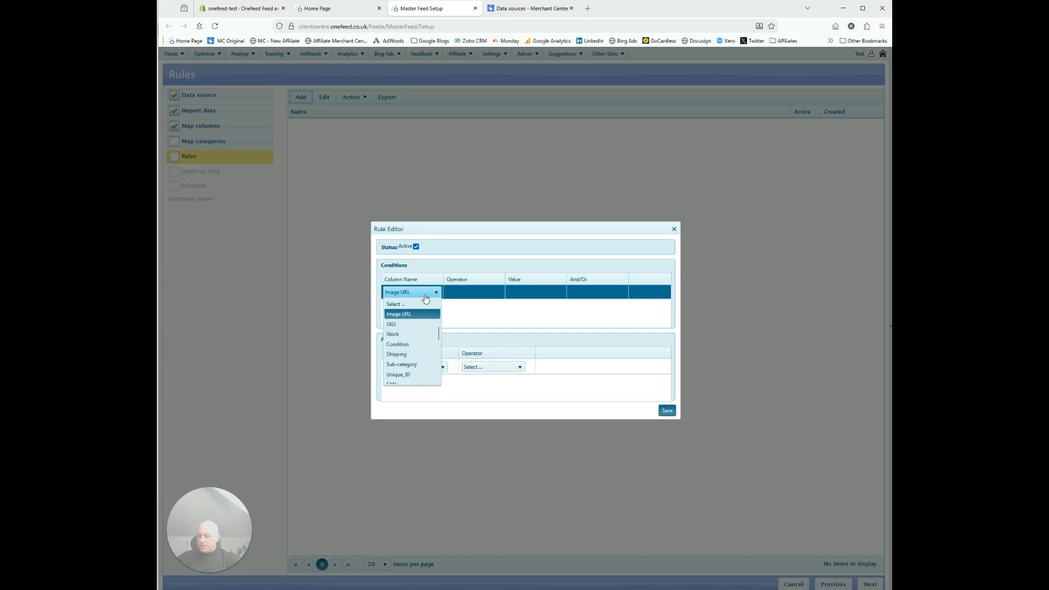
{"action": "left_click", "coordinate": [422, 335]}
{"action": "left_click", "coordinate": [479, 293]}
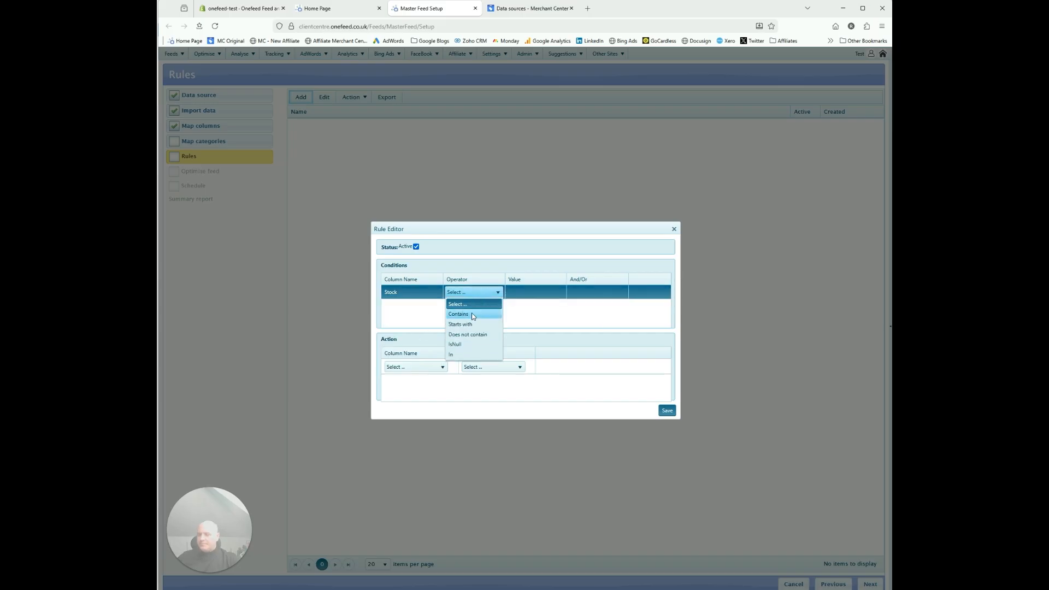
{"action": "left_click", "coordinate": [472, 313]}
{"action": "left_click", "coordinate": [523, 294]}
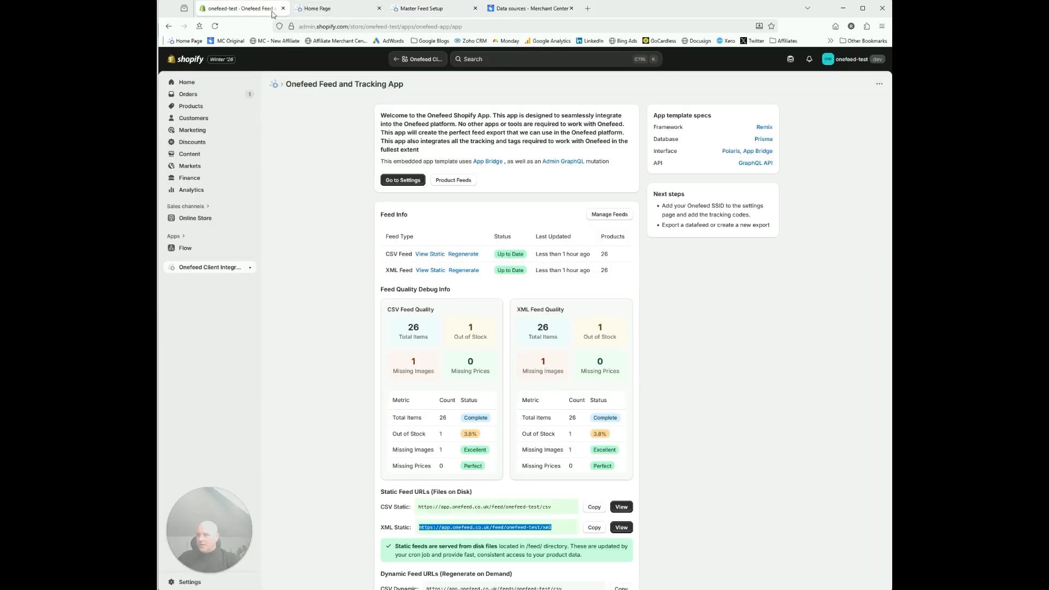
{"action": "left_click", "coordinate": [241, 8]}
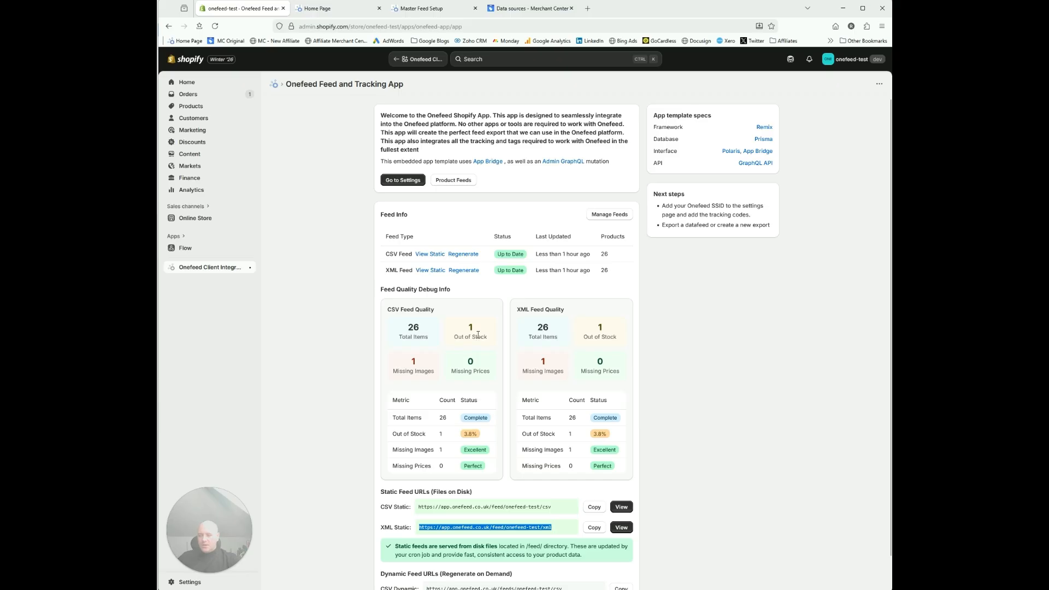
{"action": "left_click", "coordinate": [330, 10]}
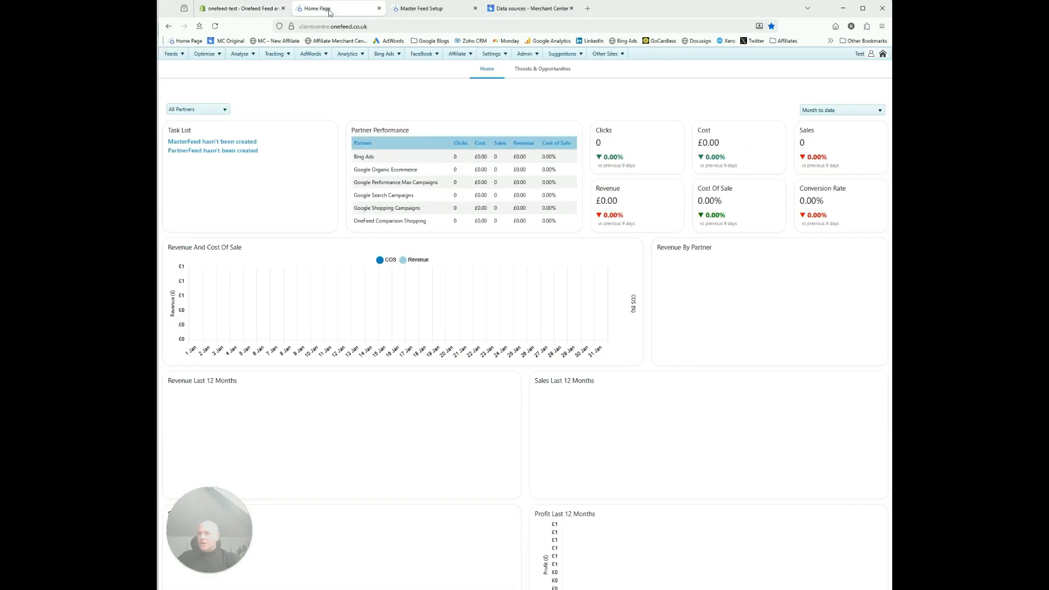
{"action": "left_click", "coordinate": [412, 10]}
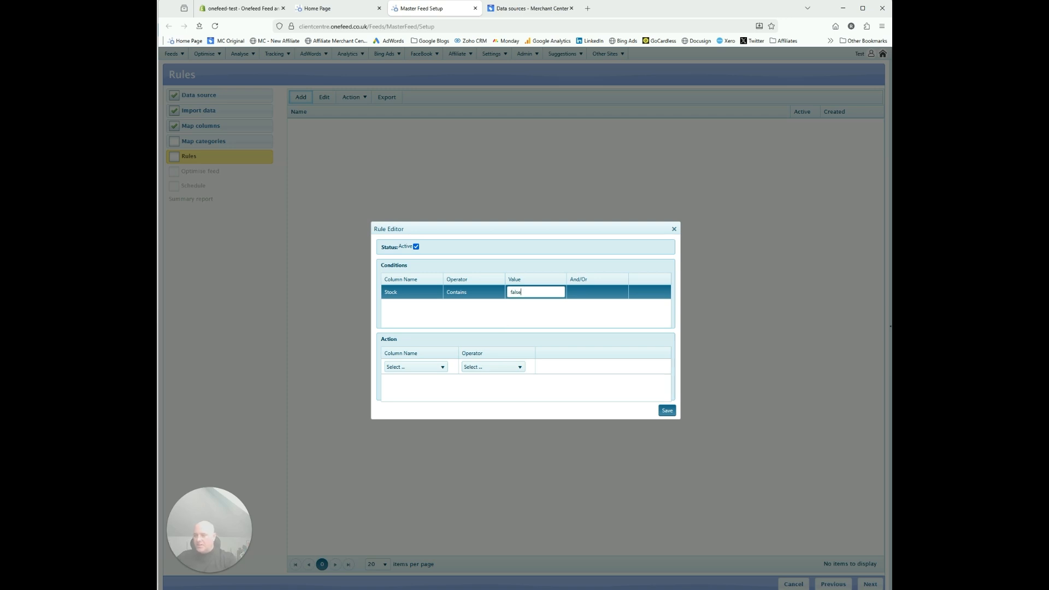
Give the false-stock rule the action of setting the Active column's value to No and save the rule.
{"action": "left_click", "coordinate": [429, 371]}
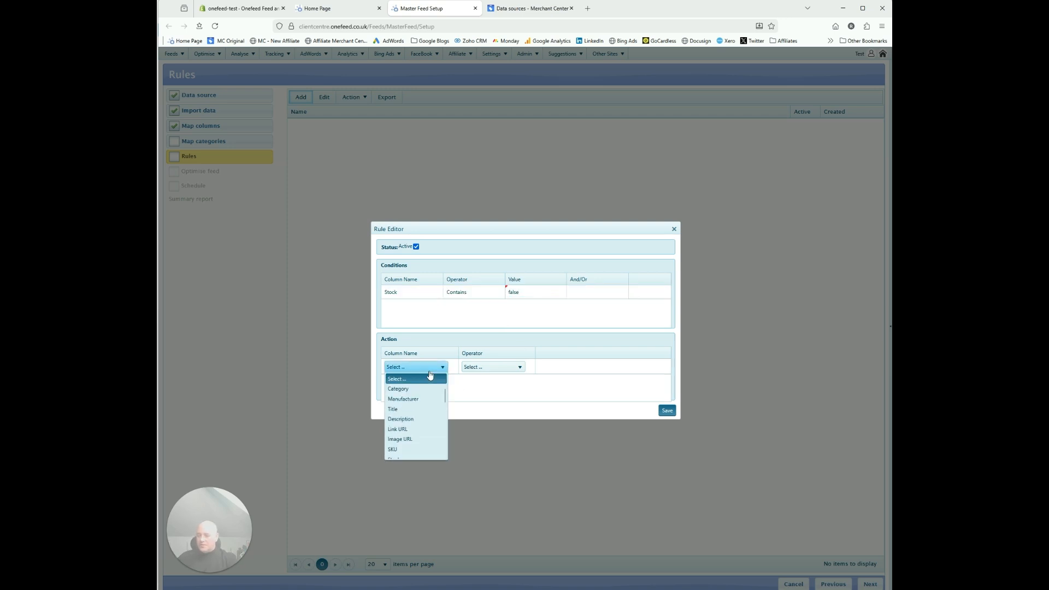
{"action": "key", "text": "a"}
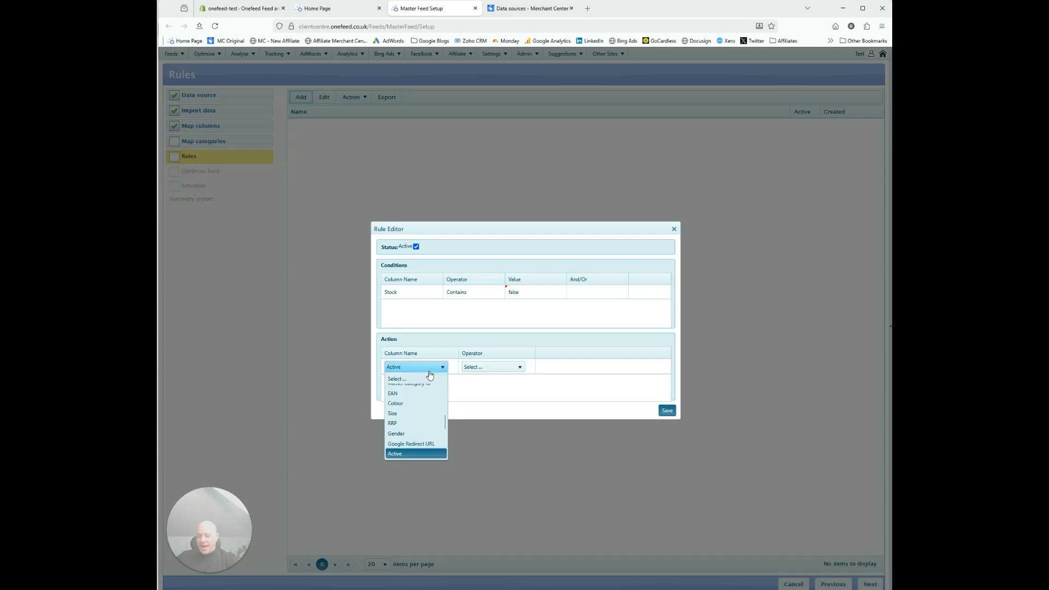
{"action": "key", "text": "Return"}
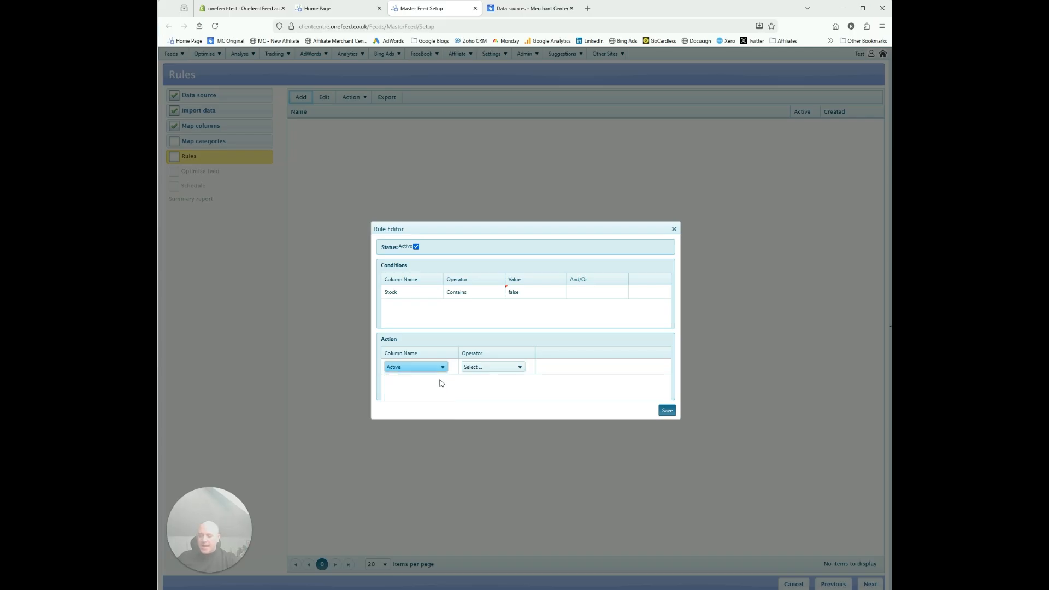
{"action": "left_click", "coordinate": [494, 371]}
{"action": "left_click", "coordinate": [498, 389]}
{"action": "left_click", "coordinate": [598, 370]}
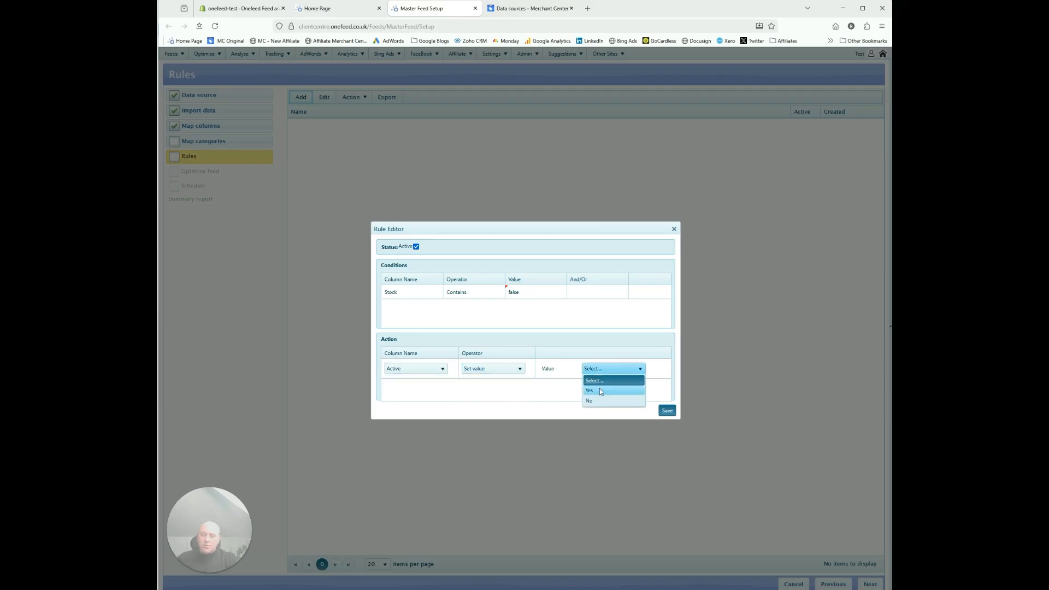
{"action": "left_click", "coordinate": [598, 398]}
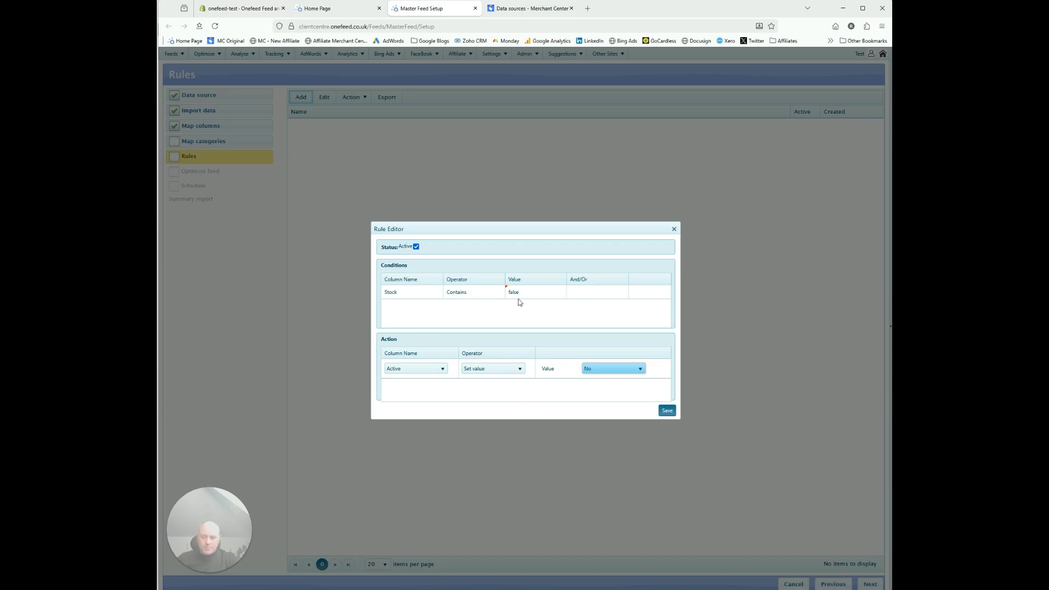
{"action": "left_click", "coordinate": [667, 411]}
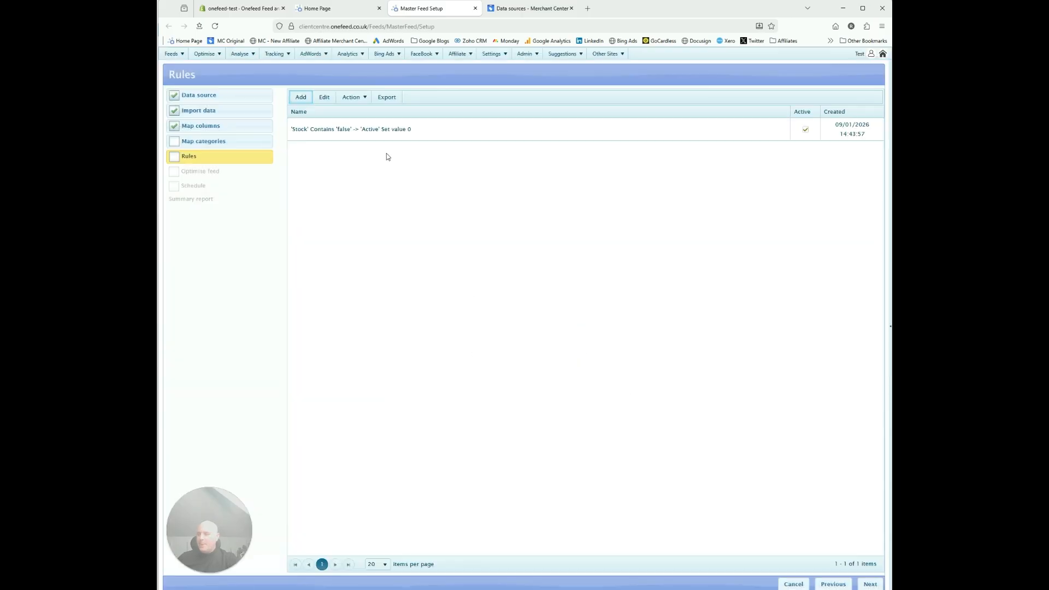
Start a second rule with the condition that the Stock column contains true.
{"action": "left_click", "coordinate": [301, 97]}
{"action": "left_click", "coordinate": [430, 296]}
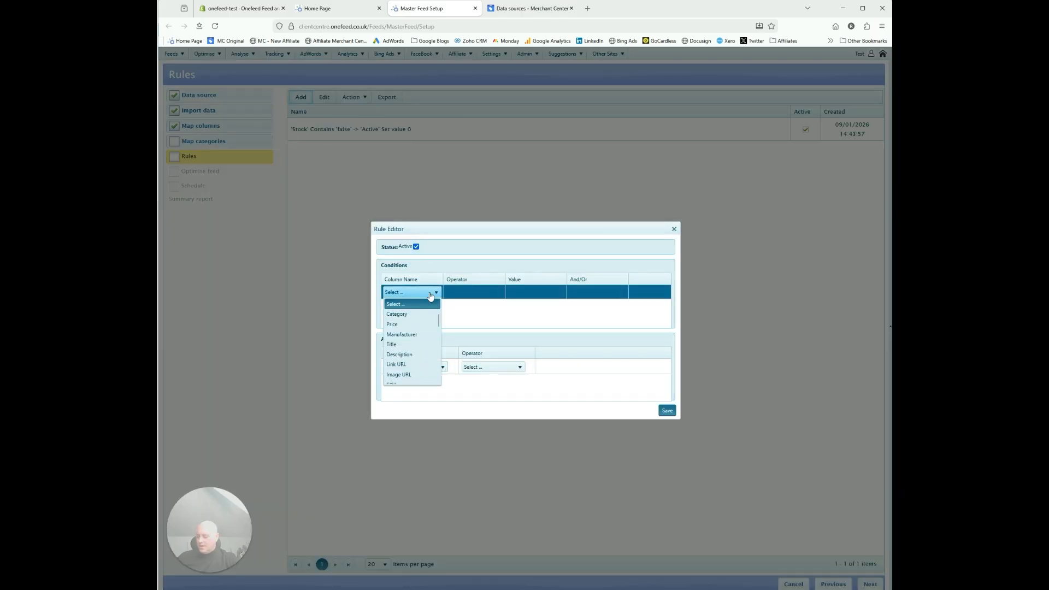
{"action": "scroll", "coordinate": [405, 361], "scroll_direction": "down", "scroll_amount": 3}
{"action": "left_click", "coordinate": [402, 376]}
{"action": "left_click", "coordinate": [470, 296]}
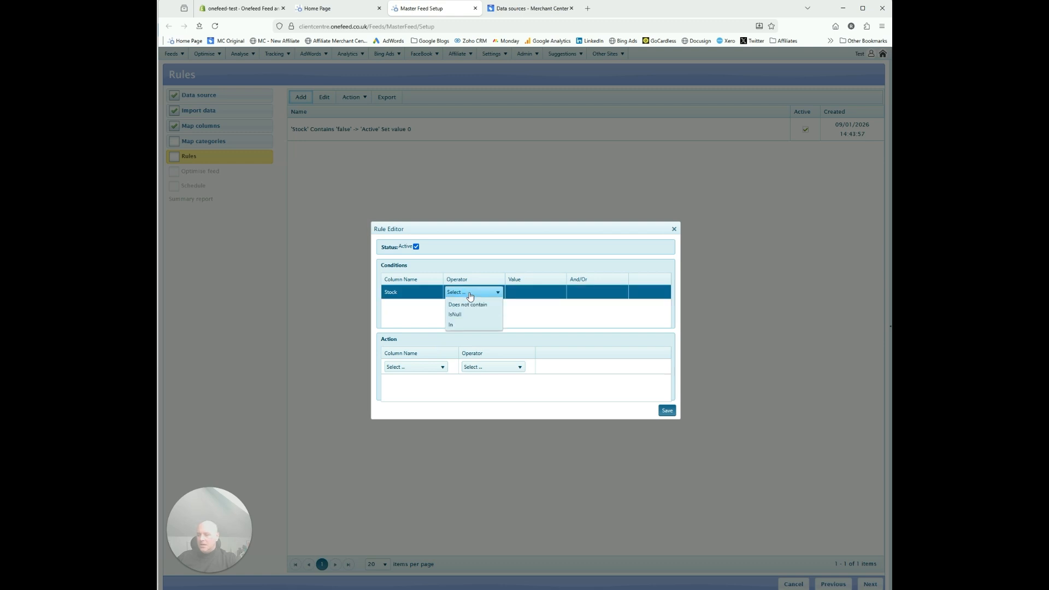
{"action": "left_click", "coordinate": [469, 304]}
{"action": "left_click", "coordinate": [527, 293]}
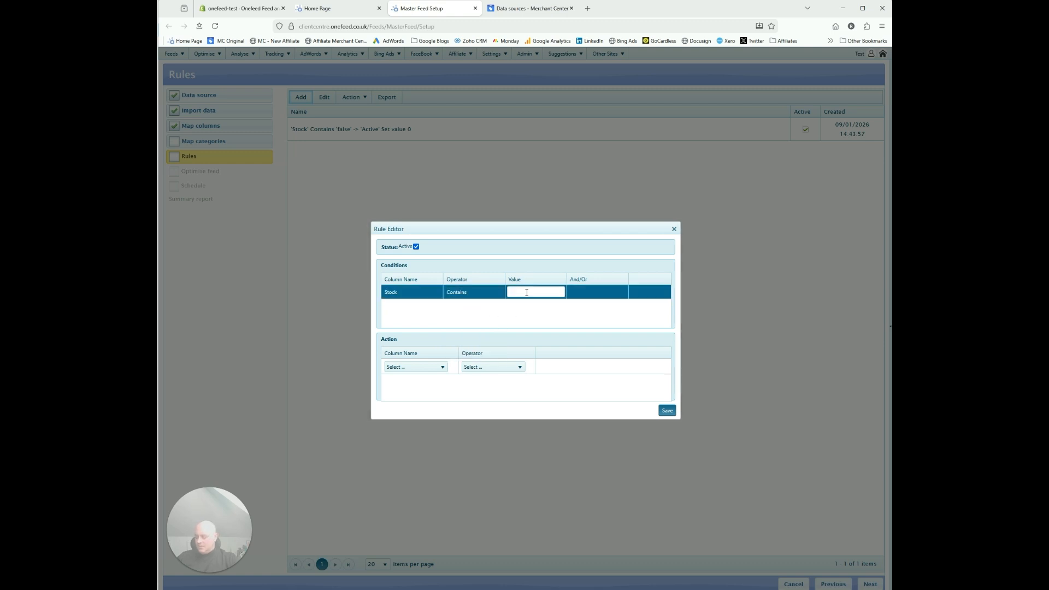
{"action": "type", "text": "true"}
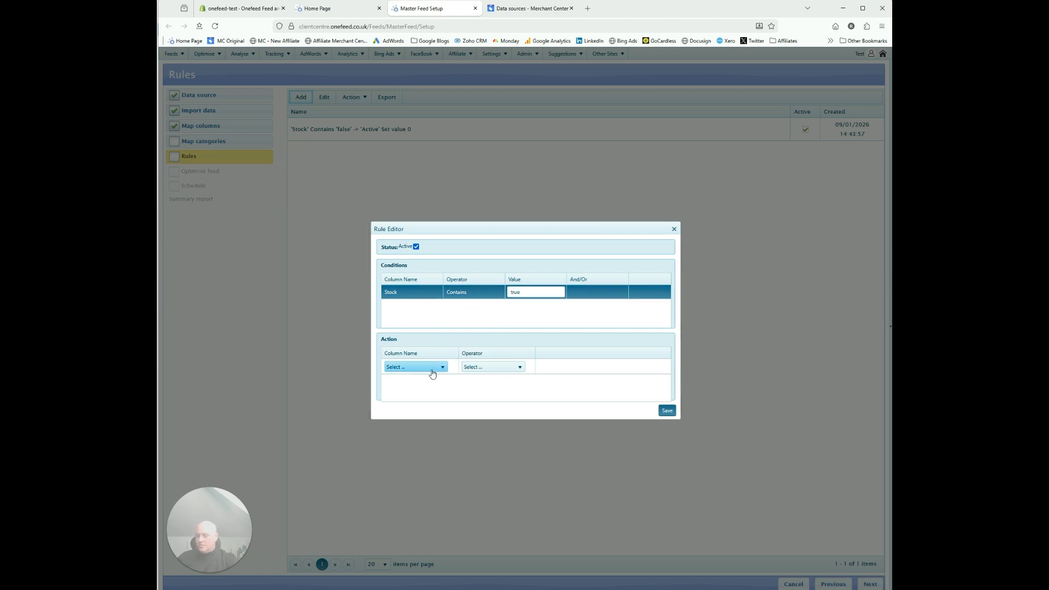
Give the true-stock rule a Replace text action on the Stock column that swaps true for in stock, and save it.
{"action": "left_click", "coordinate": [430, 370]}
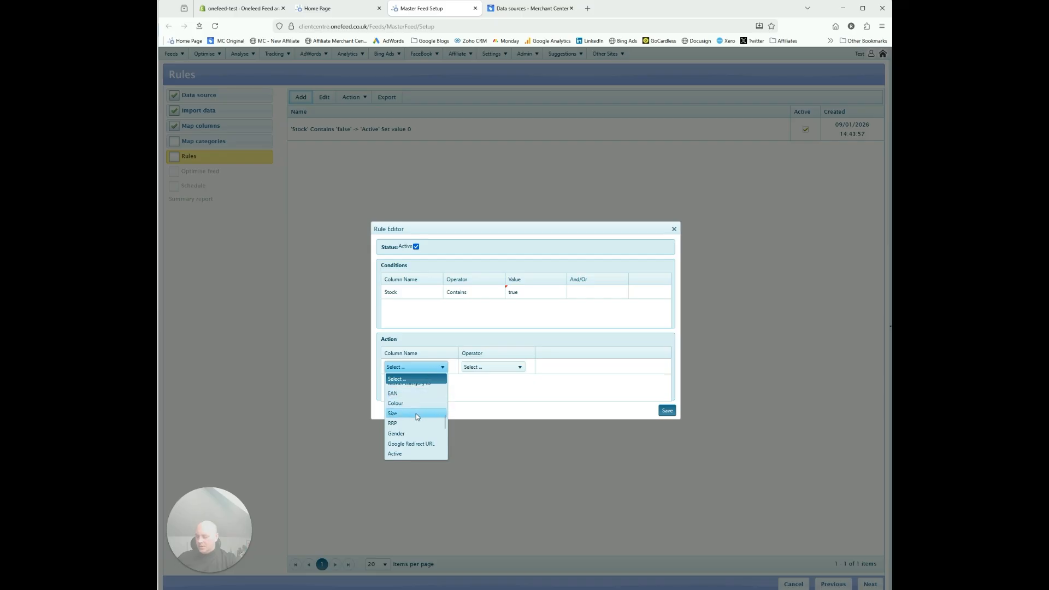
{"action": "key", "text": "Down"}
{"action": "left_click", "coordinate": [407, 398]}
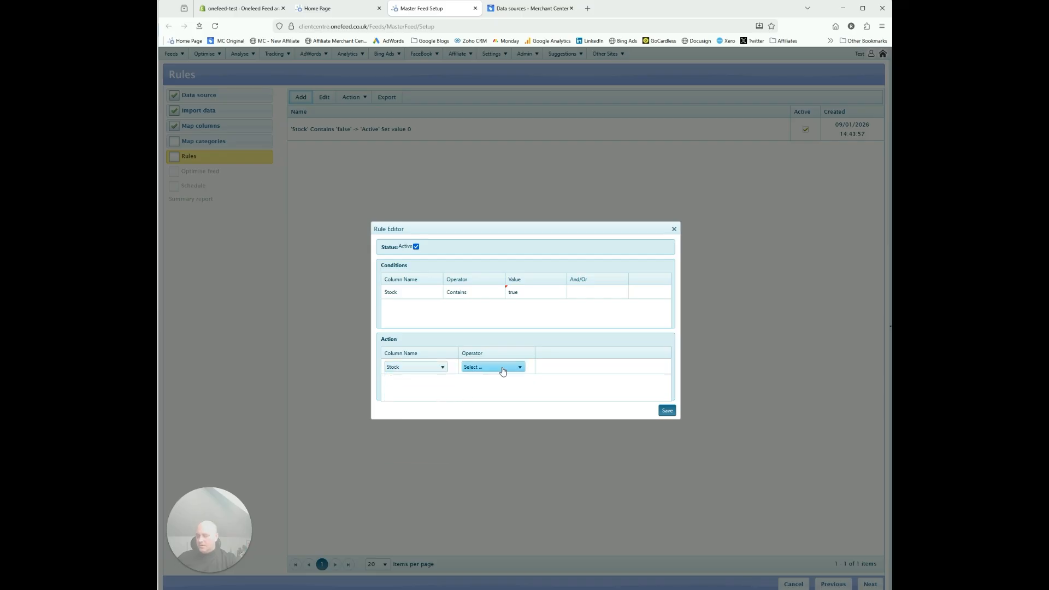
{"action": "left_click", "coordinate": [492, 367]}
{"action": "left_click", "coordinate": [494, 388]}
{"action": "left_click", "coordinate": [596, 370]}
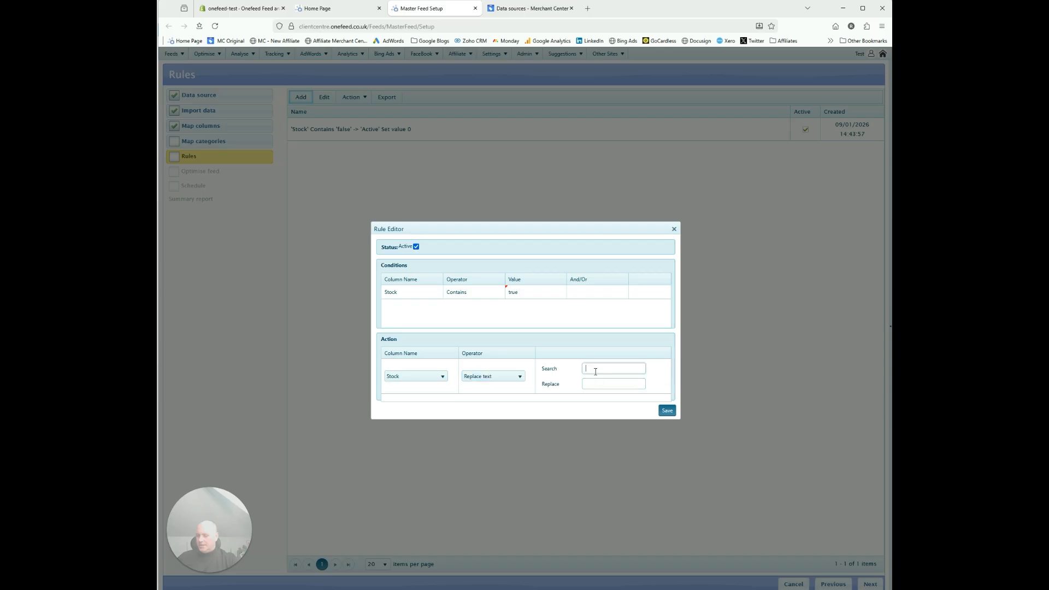
{"action": "left_click", "coordinate": [594, 384]}
{"action": "type", "text": "in stock"}
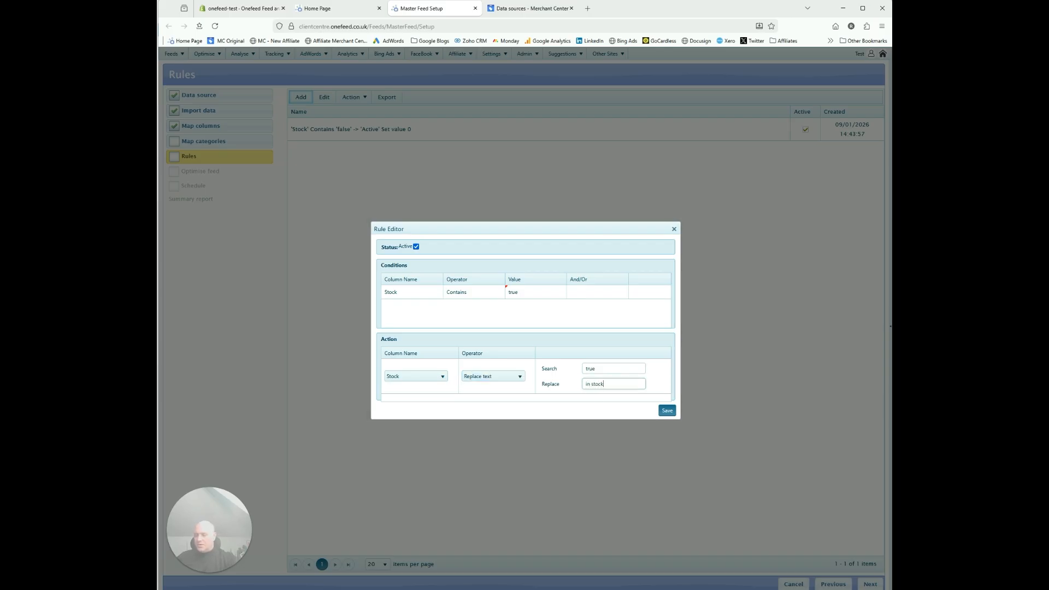
{"action": "left_click", "coordinate": [668, 410]}
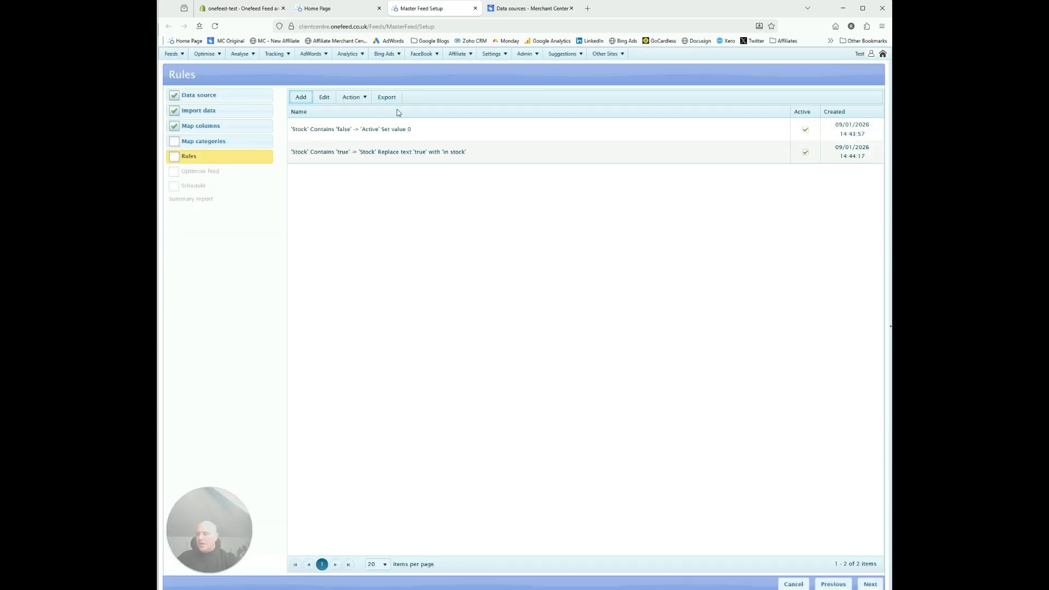
Check the missing images figure in the Shopify app and start a third rule with the condition that Image URL IsNull.
{"action": "left_click", "coordinate": [241, 8]}
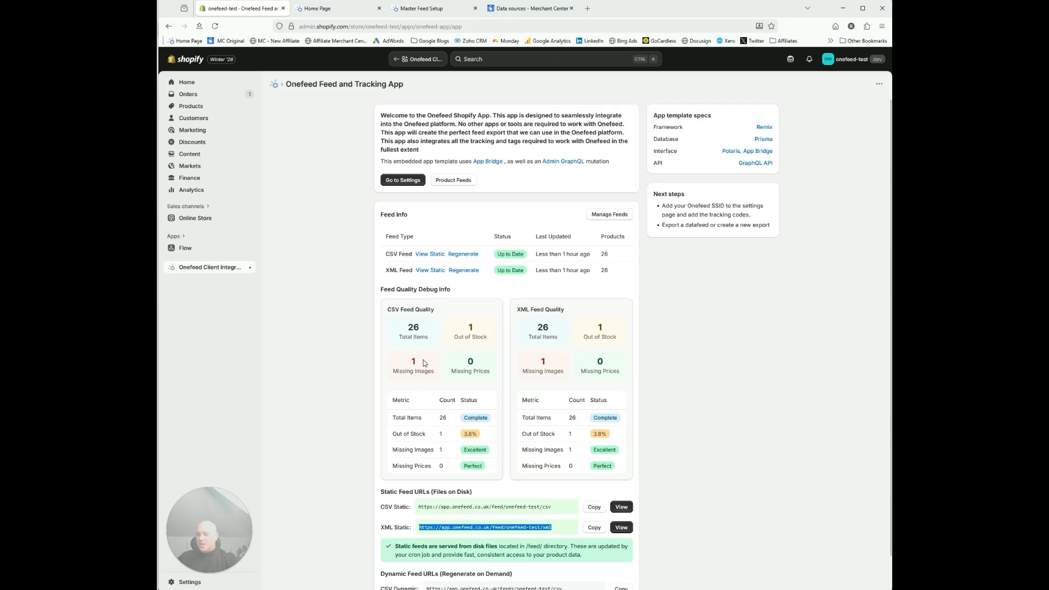
{"action": "left_click", "coordinate": [328, 8]}
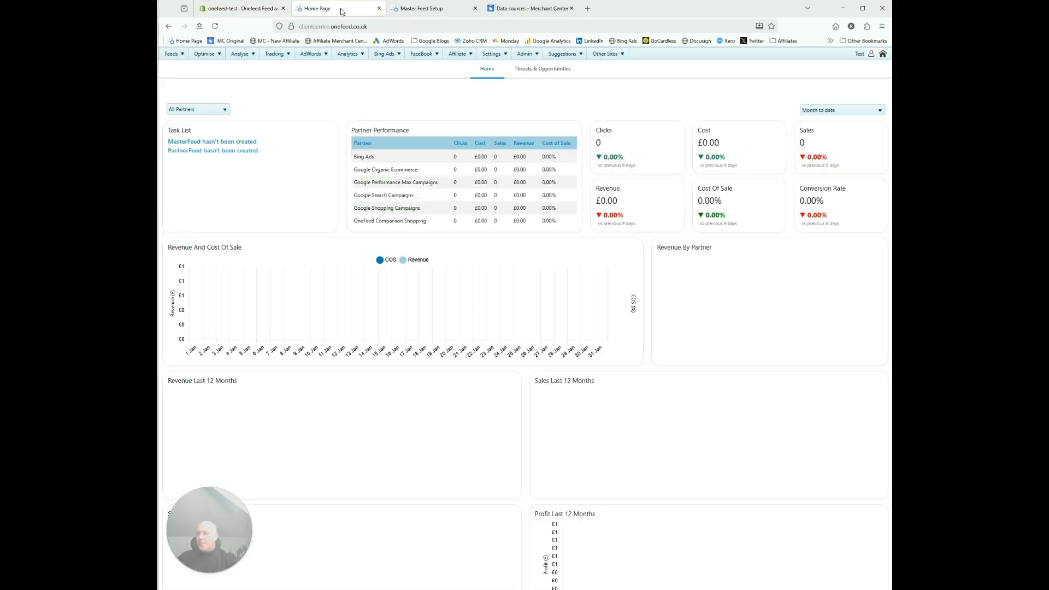
{"action": "left_click", "coordinate": [426, 8]}
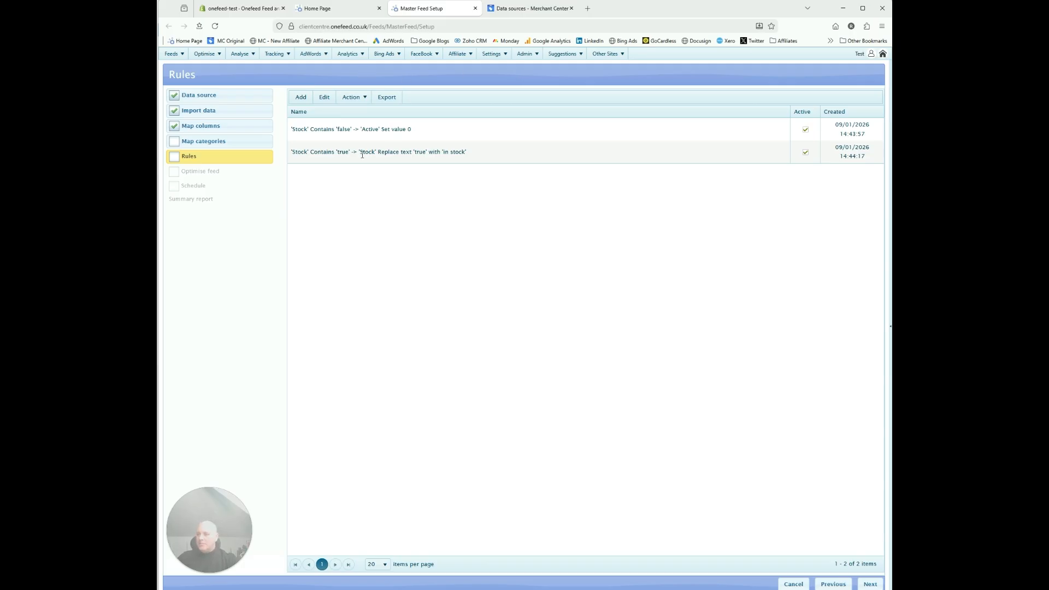
{"action": "left_click", "coordinate": [305, 102]}
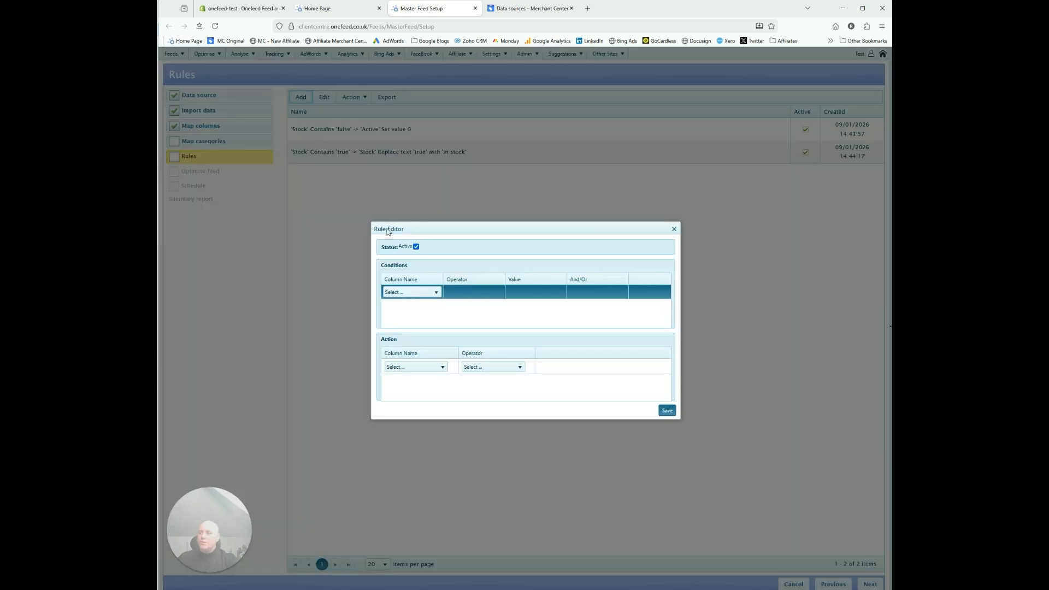
{"action": "left_click", "coordinate": [429, 292]}
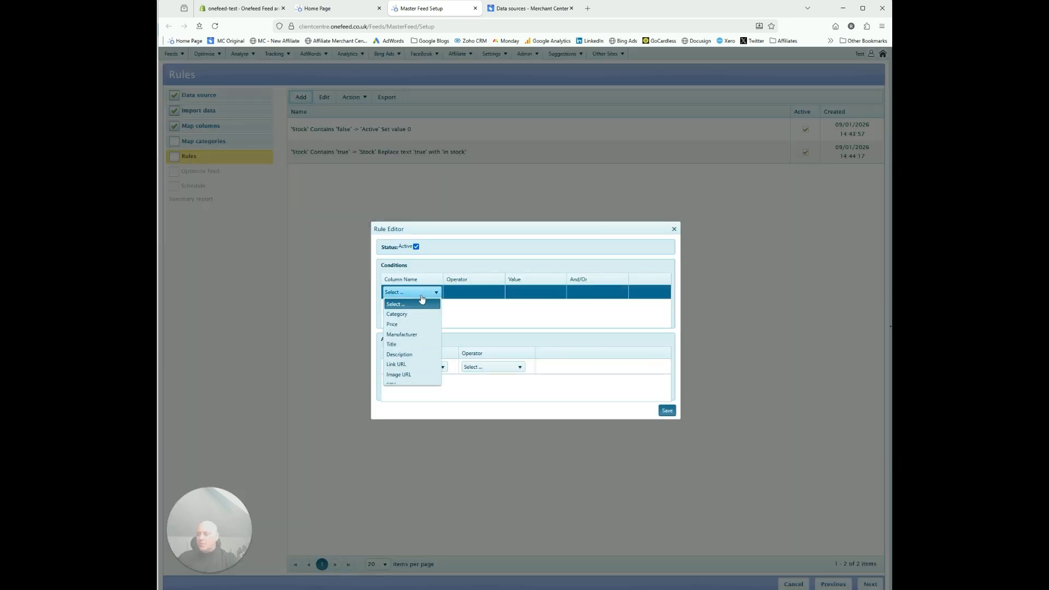
{"action": "left_click", "coordinate": [414, 375]}
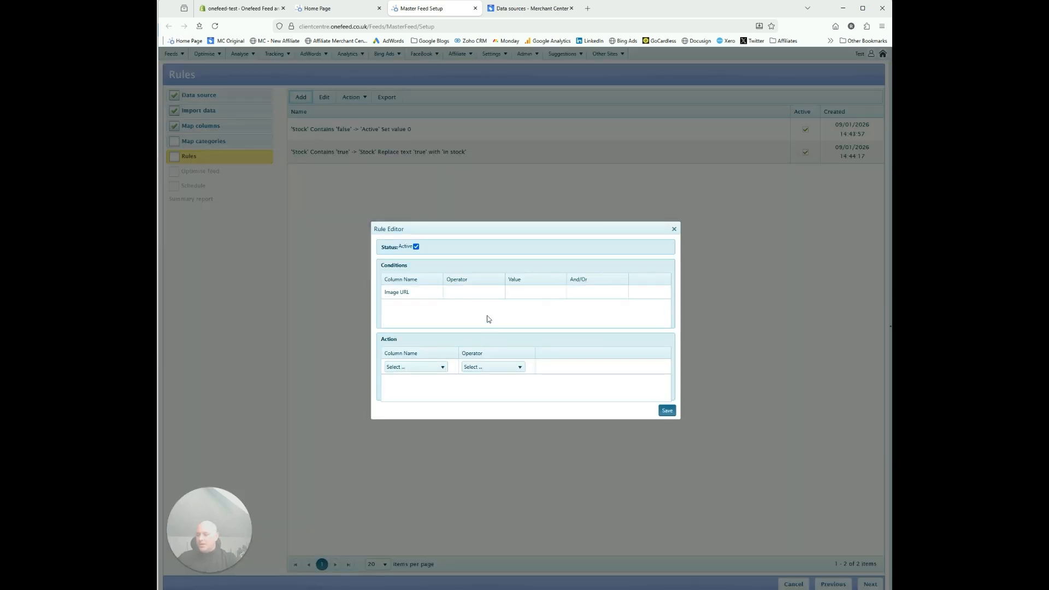
{"action": "left_click", "coordinate": [477, 292]}
{"action": "left_click", "coordinate": [477, 295]}
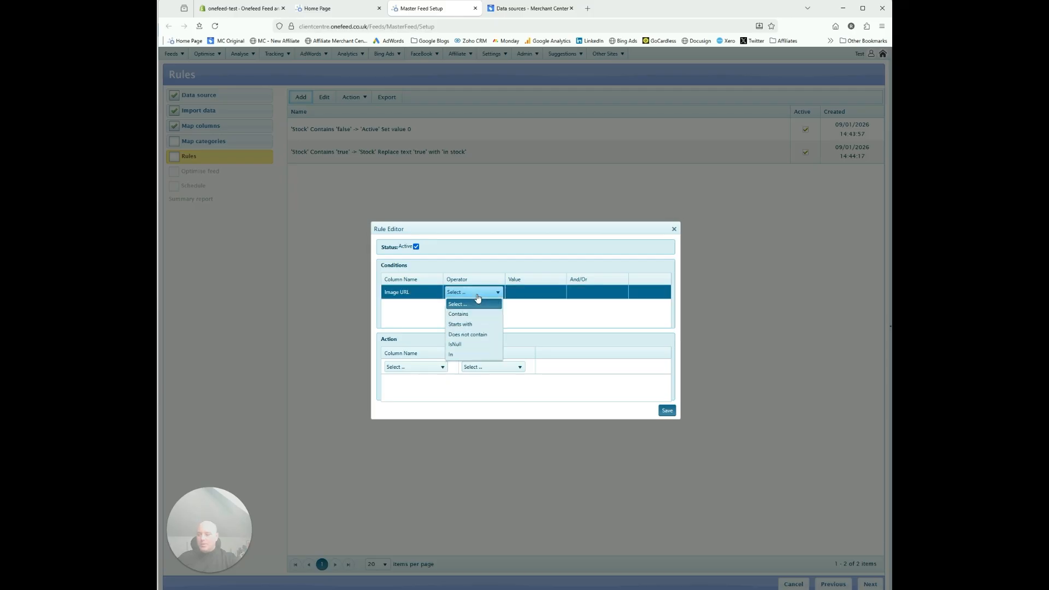
{"action": "left_click", "coordinate": [465, 344]}
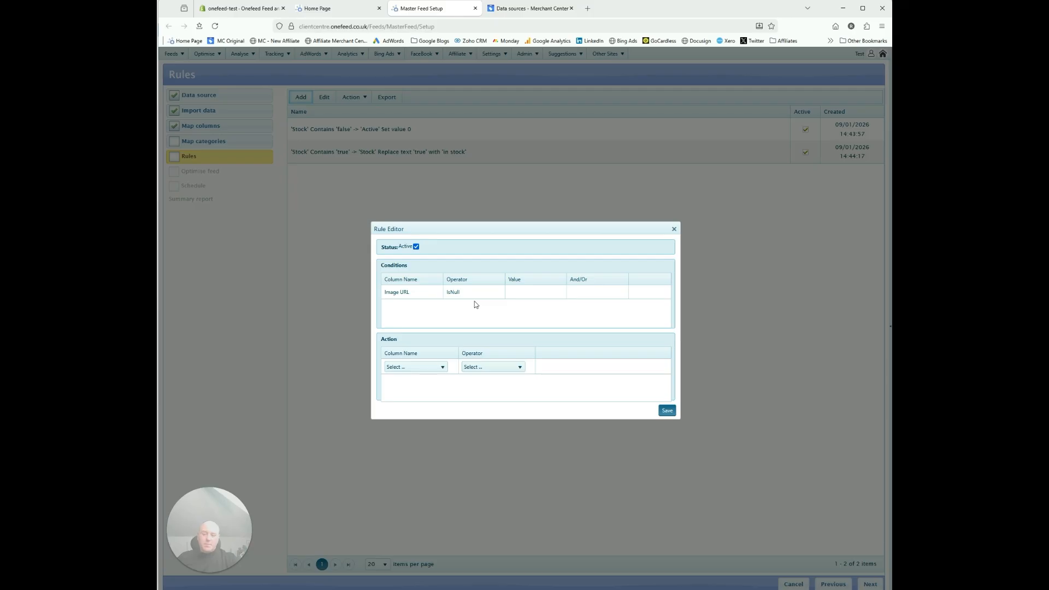
Give the missing-image rule the action of setting Active to No, save it and continue to the feed optimisation.
{"action": "left_click", "coordinate": [434, 371]}
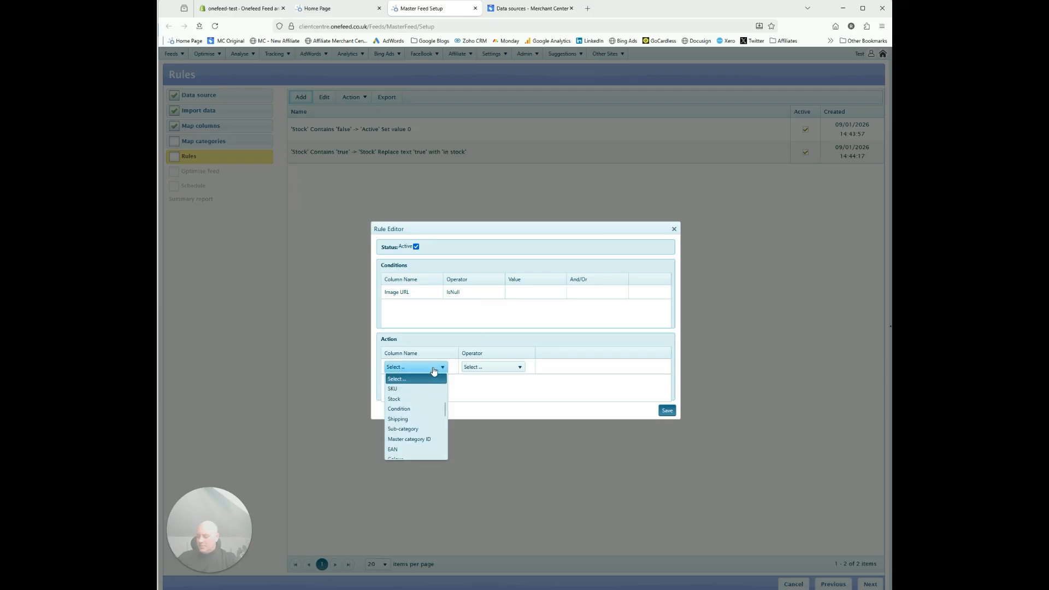
{"action": "key", "text": "a"}
{"action": "key", "text": "Return"}
{"action": "left_click", "coordinate": [492, 366]}
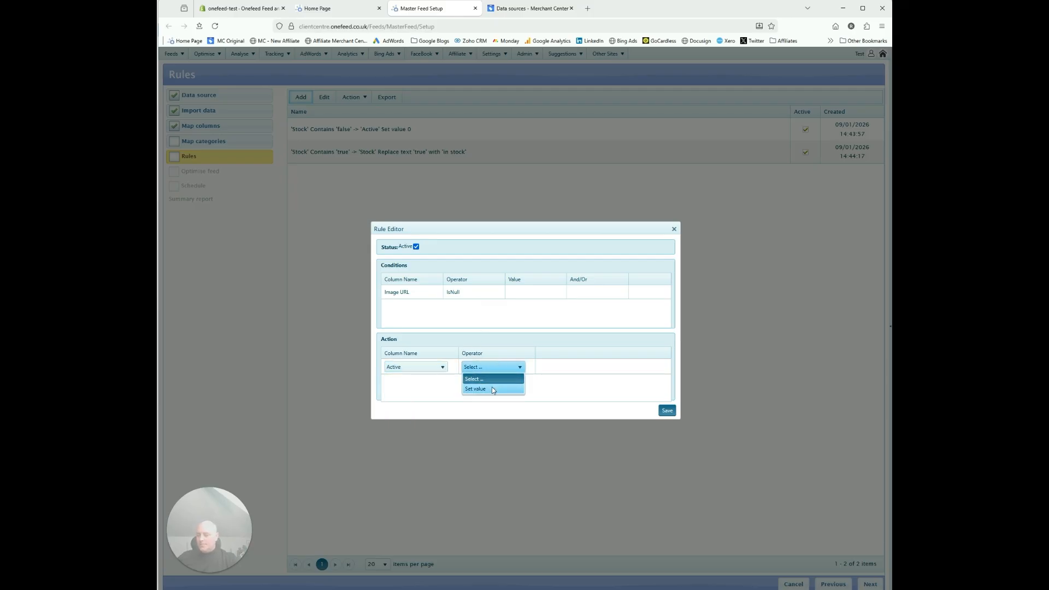
{"action": "left_click", "coordinate": [492, 387]}
{"action": "left_click", "coordinate": [589, 375]}
{"action": "left_click", "coordinate": [593, 403]}
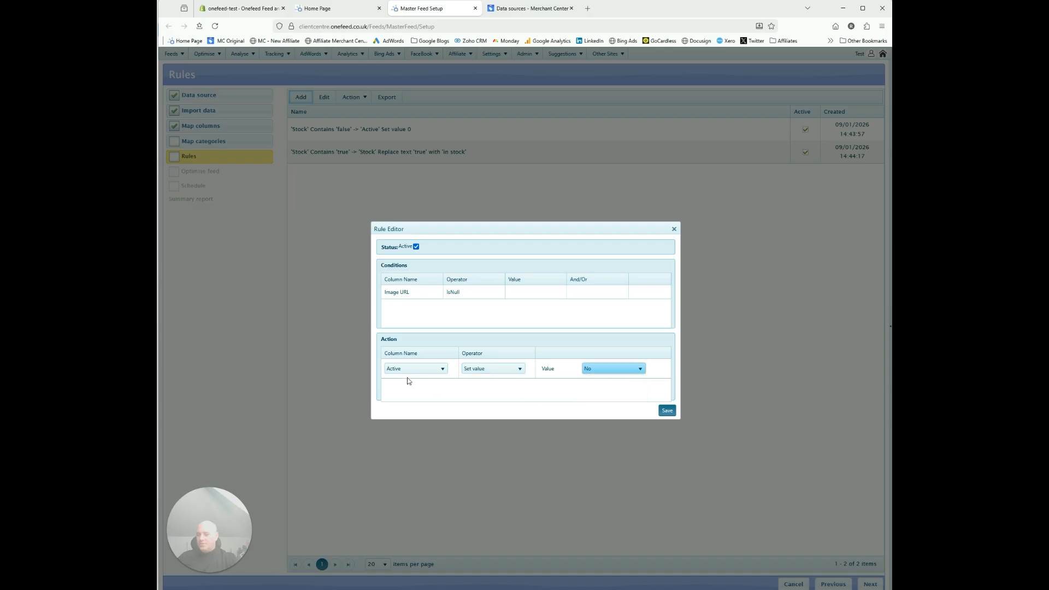
{"action": "left_click", "coordinate": [668, 411]}
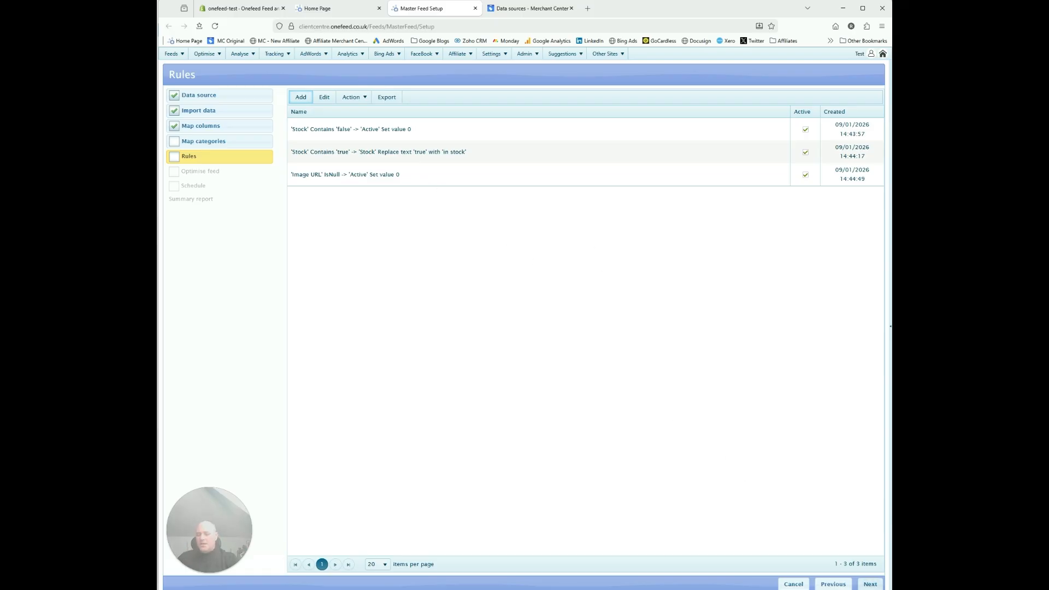
{"action": "left_click", "coordinate": [871, 584]}
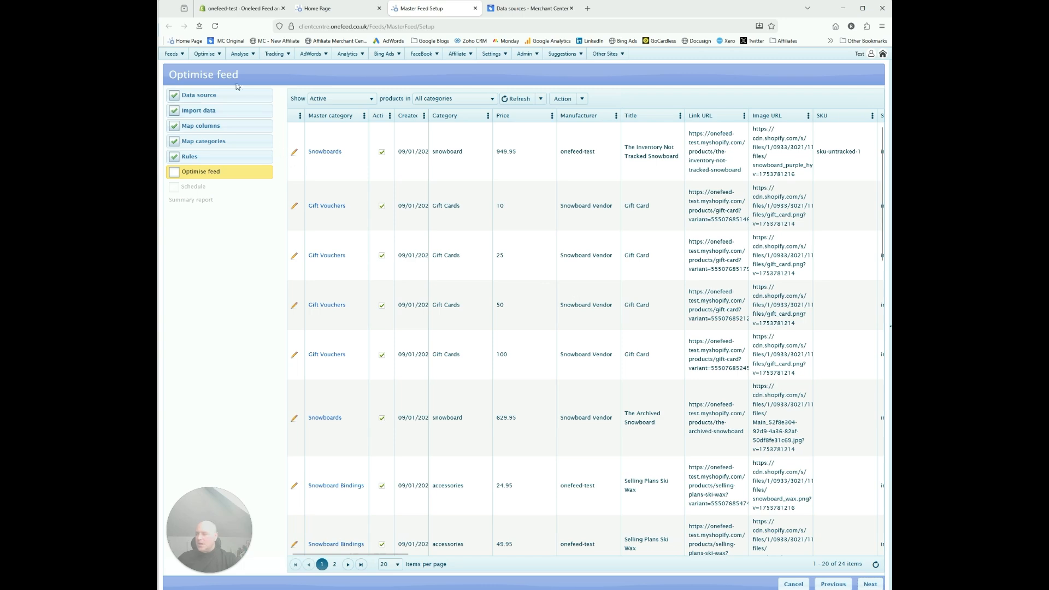
Open the master feed's product list under optimisation and turn on the product images.
{"action": "mouse_move", "coordinate": [214, 55]}
{"action": "left_click", "coordinate": [212, 75]}
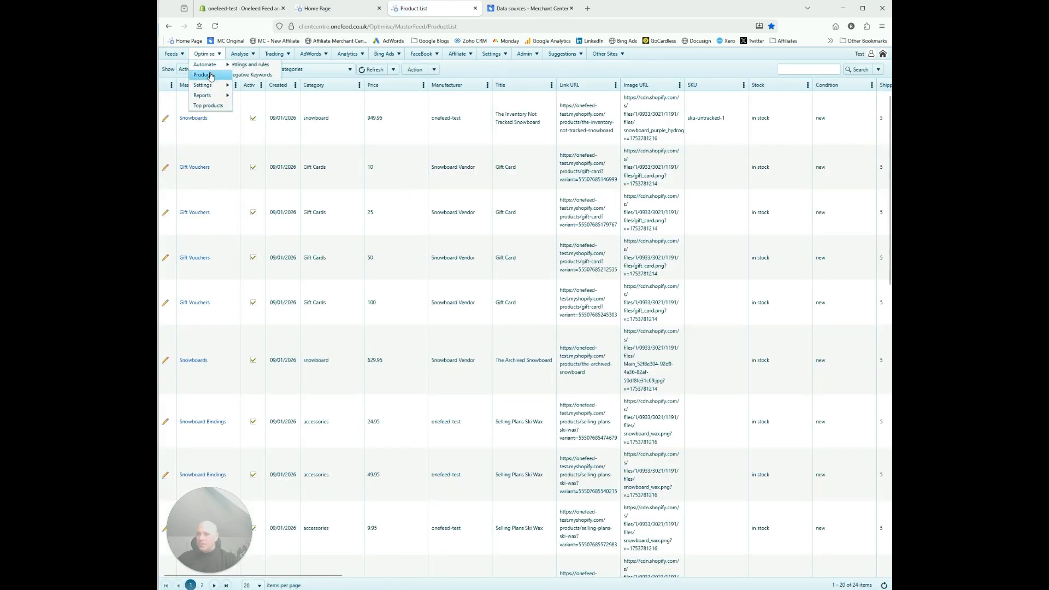
{"action": "mouse_move", "coordinate": [172, 54]}
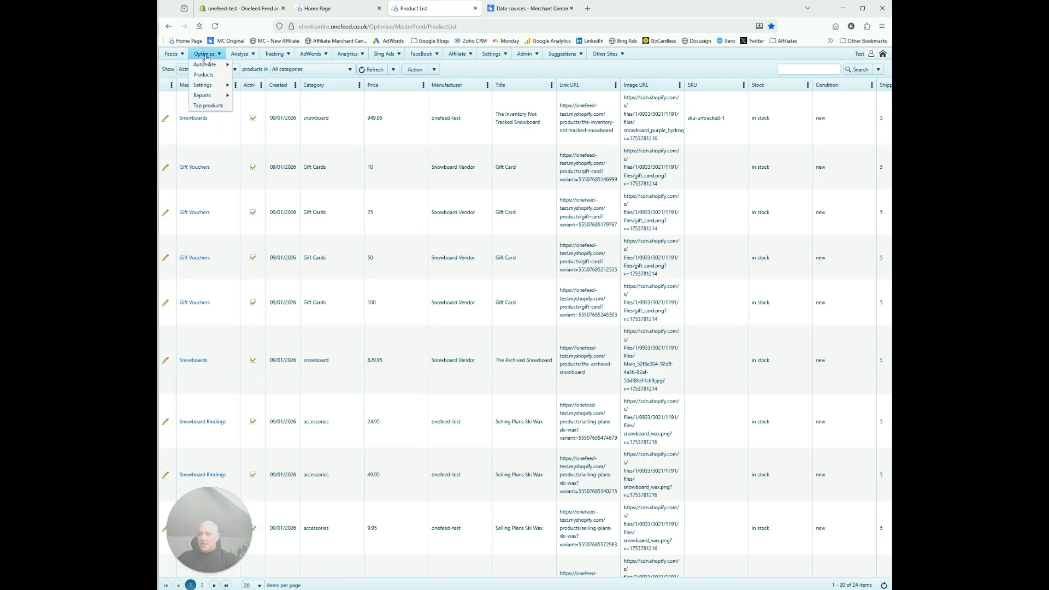
{"action": "left_click", "coordinate": [205, 74]}
{"action": "left_click", "coordinate": [529, 139]}
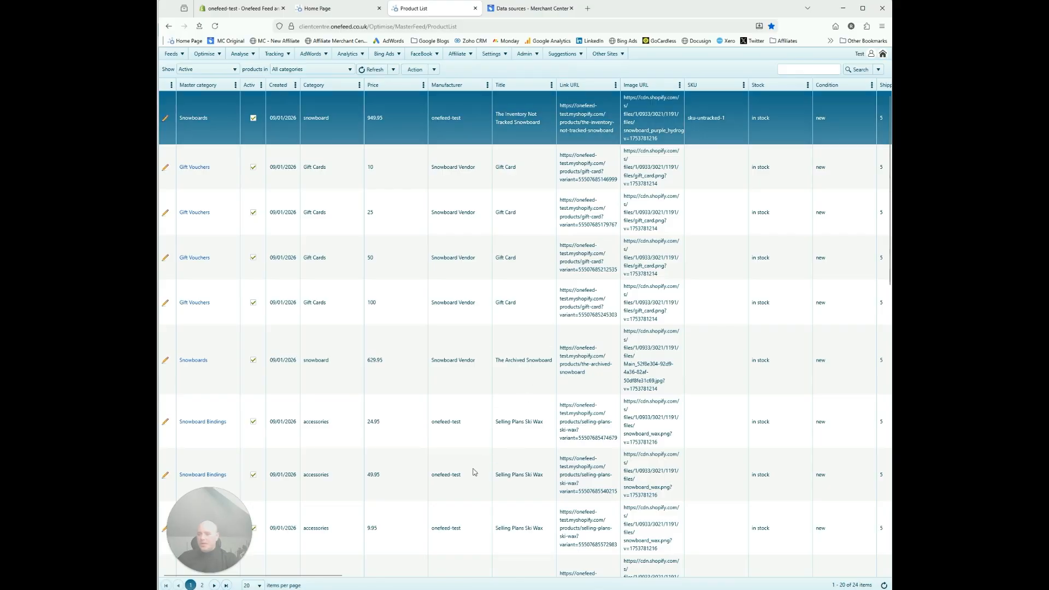
{"action": "left_click_drag", "start_coordinate": [333, 576], "coordinate": [257, 575]}
{"action": "left_click", "coordinate": [434, 70]}
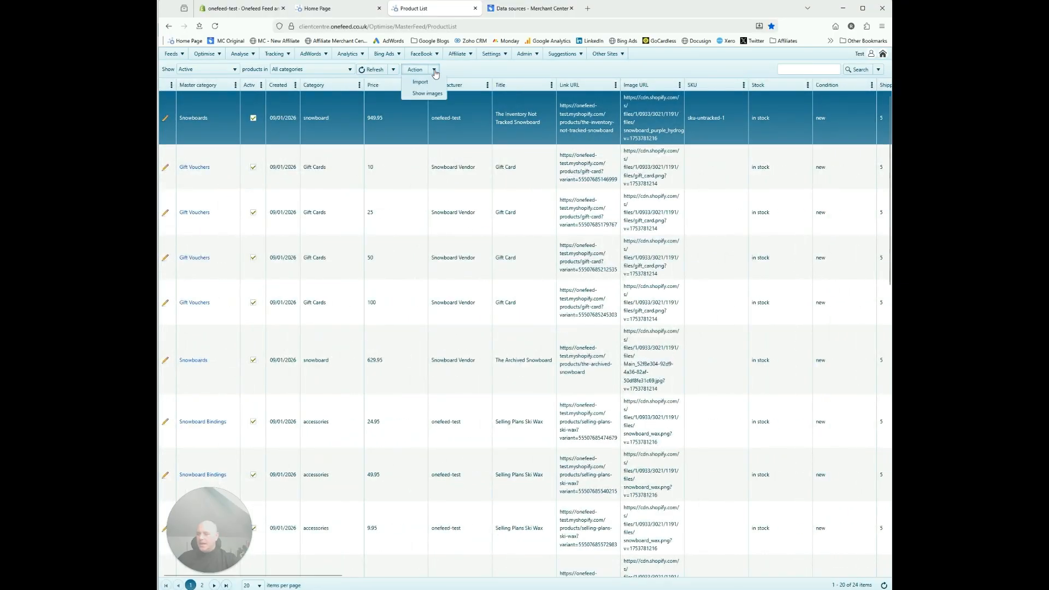
{"action": "left_click", "coordinate": [419, 83]}
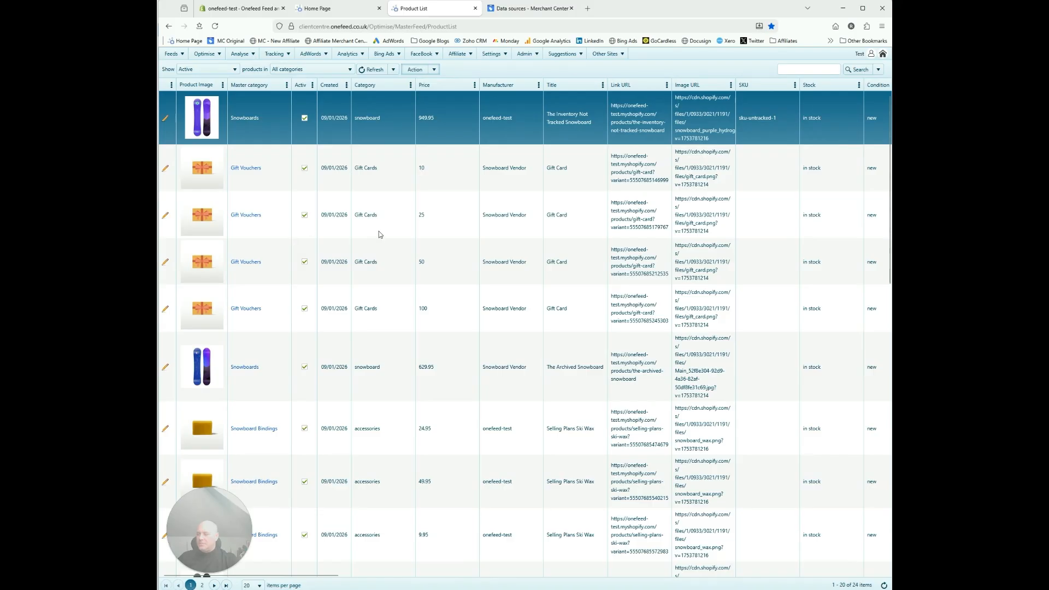
Look through the product thumbnails and view the enlarged image of The Complete Snowboard.
{"action": "scroll", "coordinate": [379, 234], "scroll_direction": "down", "scroll_amount": 10}
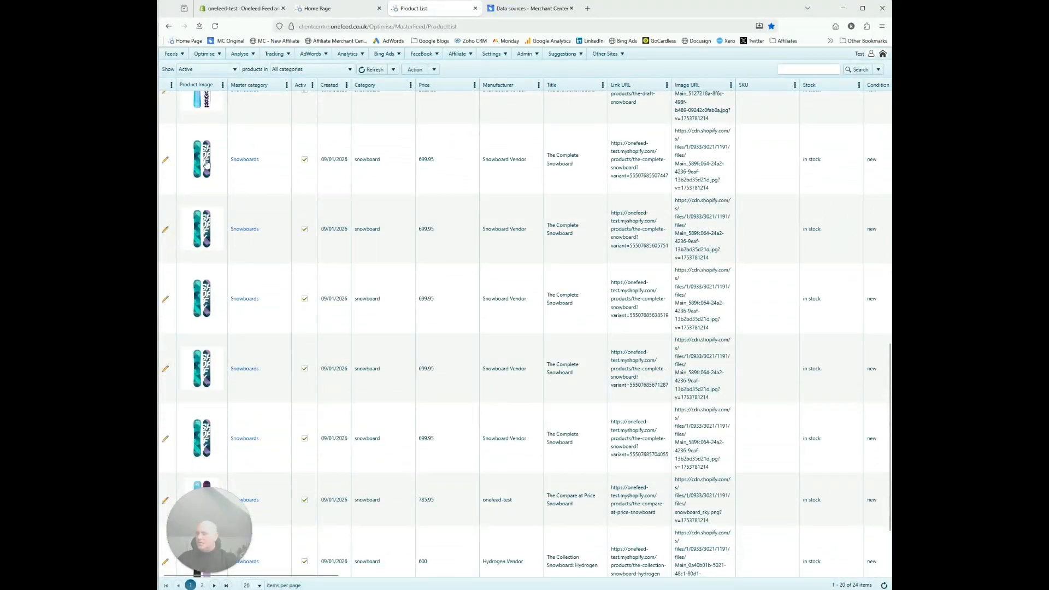
{"action": "left_click", "coordinate": [206, 163]}
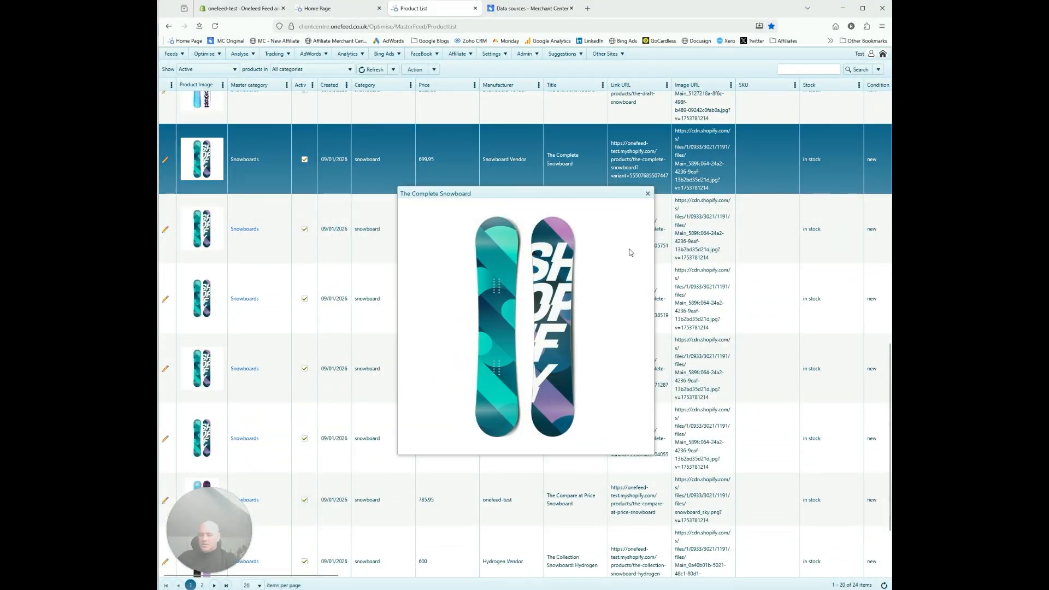
{"action": "left_click", "coordinate": [648, 193]}
{"action": "scroll", "coordinate": [484, 231], "scroll_direction": "up", "scroll_amount": 1}
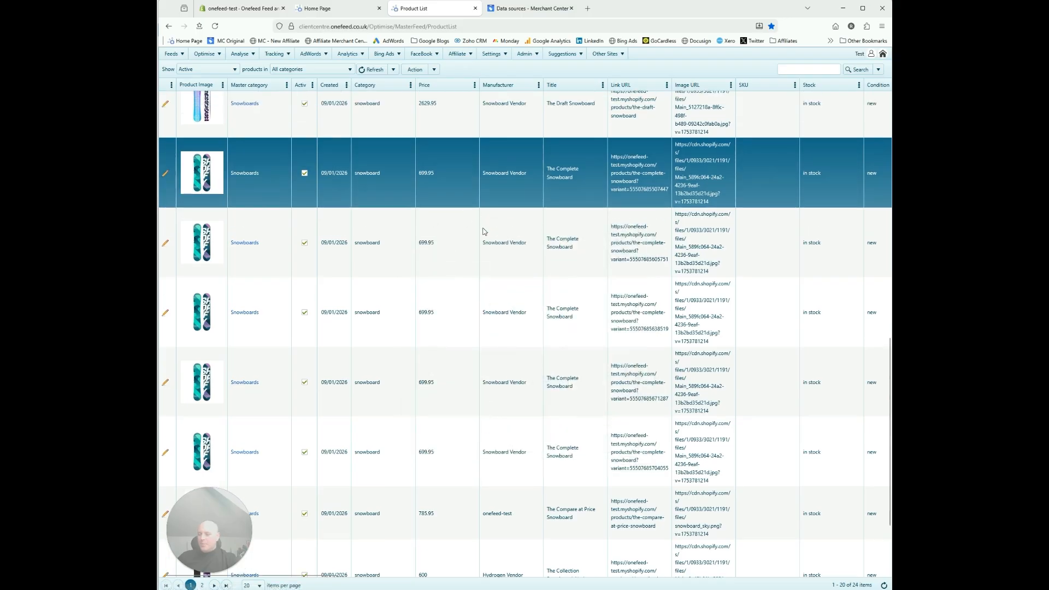
{"action": "scroll", "coordinate": [484, 231], "scroll_direction": "up", "scroll_amount": 2}
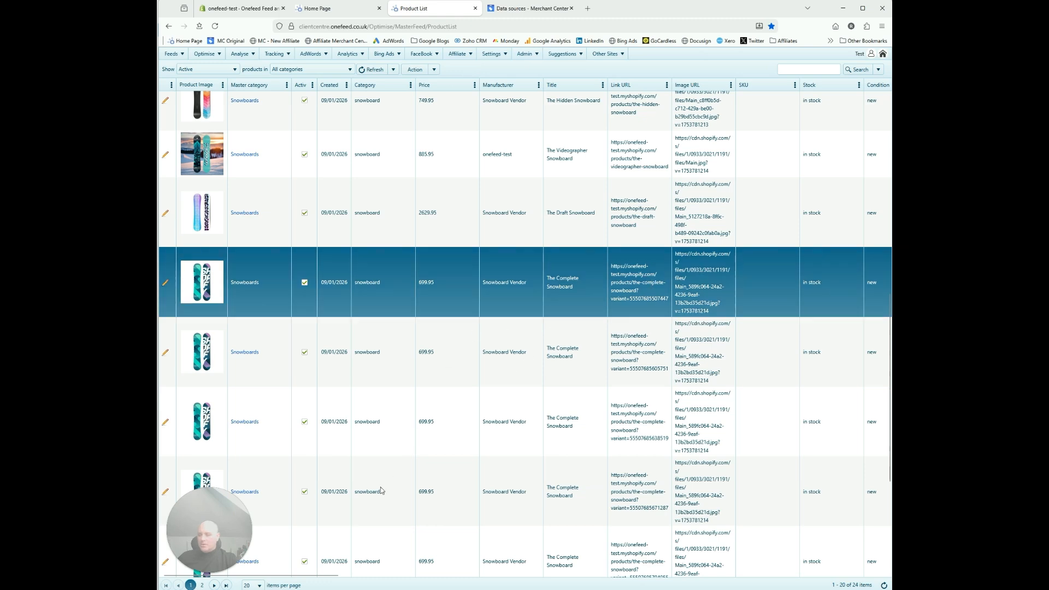
{"action": "mouse_move", "coordinate": [325, 575]}
{"action": "left_mouse_down"}
{"action": "mouse_move", "coordinate": [853, 575]}
{"action": "mouse_move", "coordinate": [323, 574]}
{"action": "left_mouse_up"}
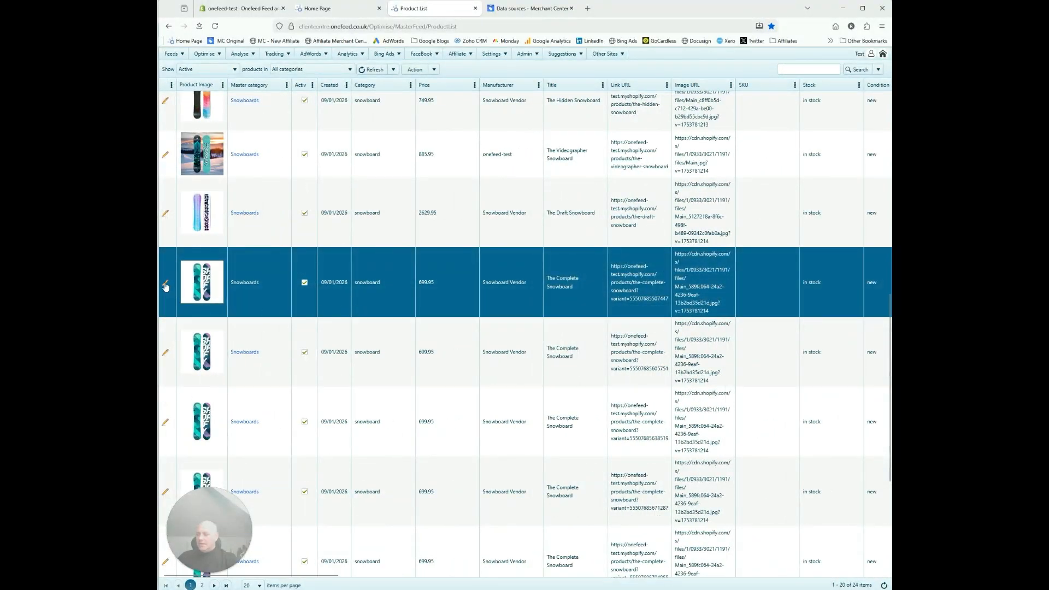
{"action": "scroll", "coordinate": [359, 337], "scroll_direction": "up", "scroll_amount": 10}
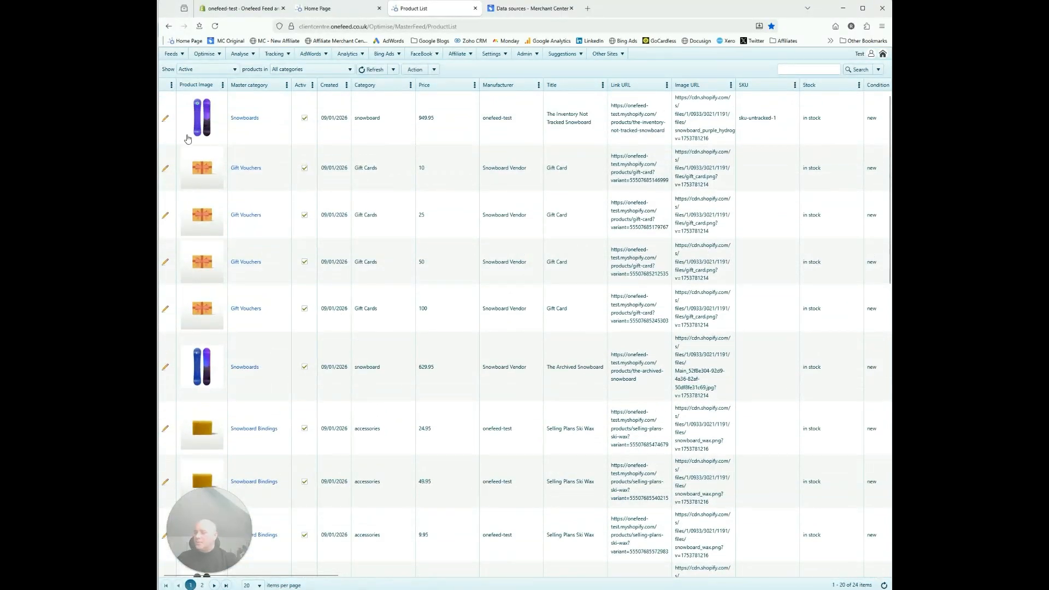
{"action": "left_click", "coordinate": [165, 119]}
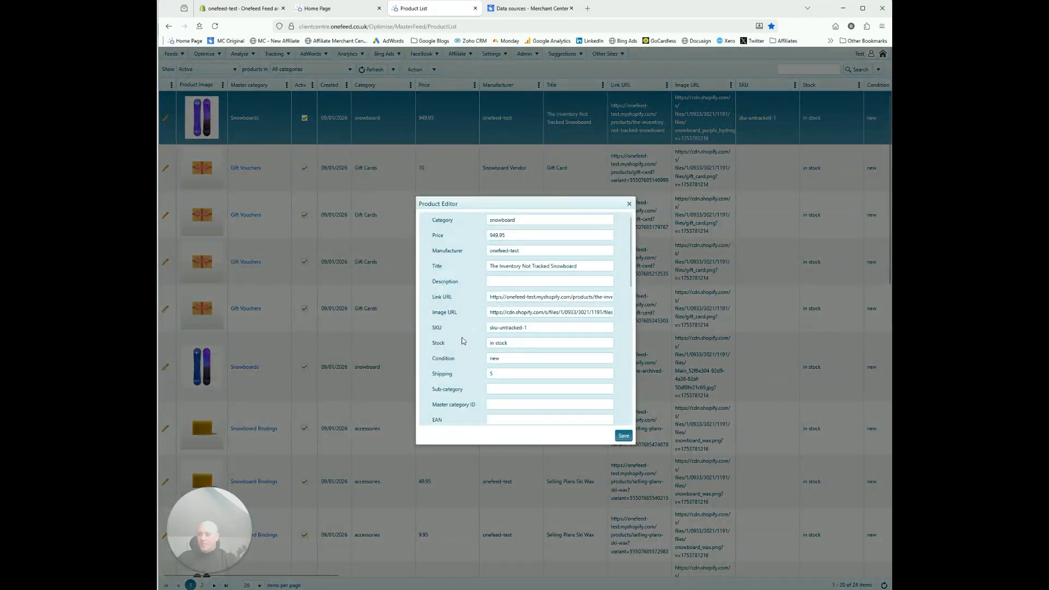
{"action": "scroll", "coordinate": [462, 338], "scroll_direction": "down", "scroll_amount": 2}
{"action": "left_click", "coordinate": [500, 296]}
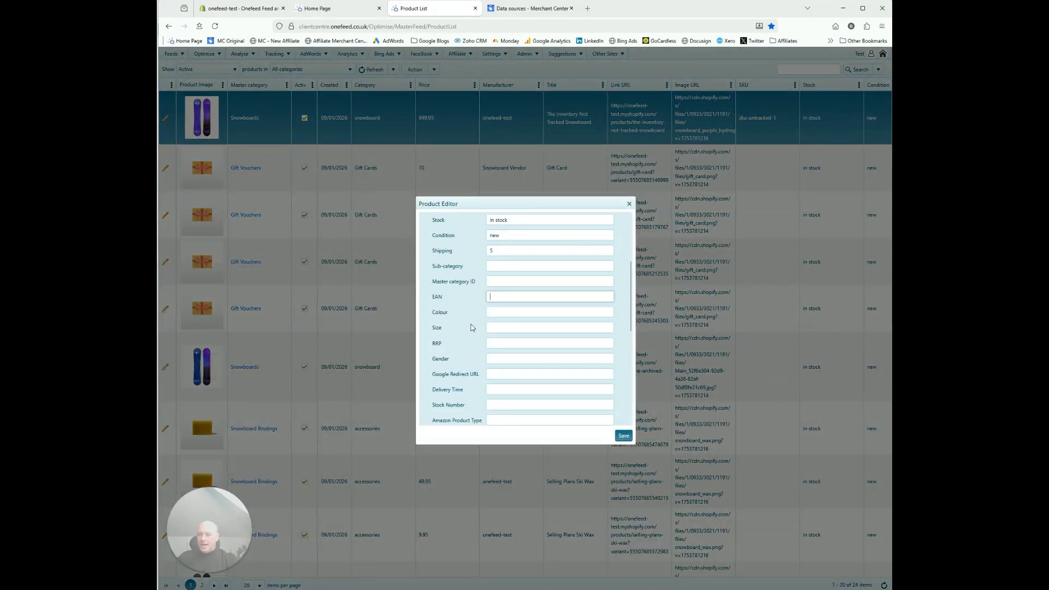
{"action": "scroll", "coordinate": [473, 330], "scroll_direction": "down", "scroll_amount": 6}
{"action": "scroll", "coordinate": [477, 367], "scroll_direction": "up", "scroll_amount": 4}
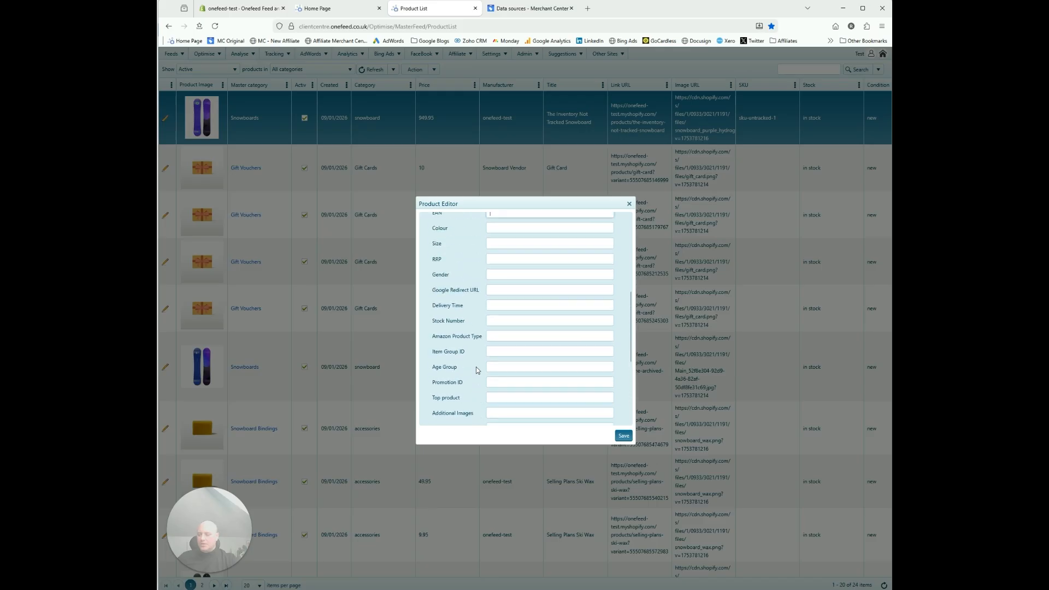
{"action": "scroll", "coordinate": [477, 366], "scroll_direction": "up", "scroll_amount": 2}
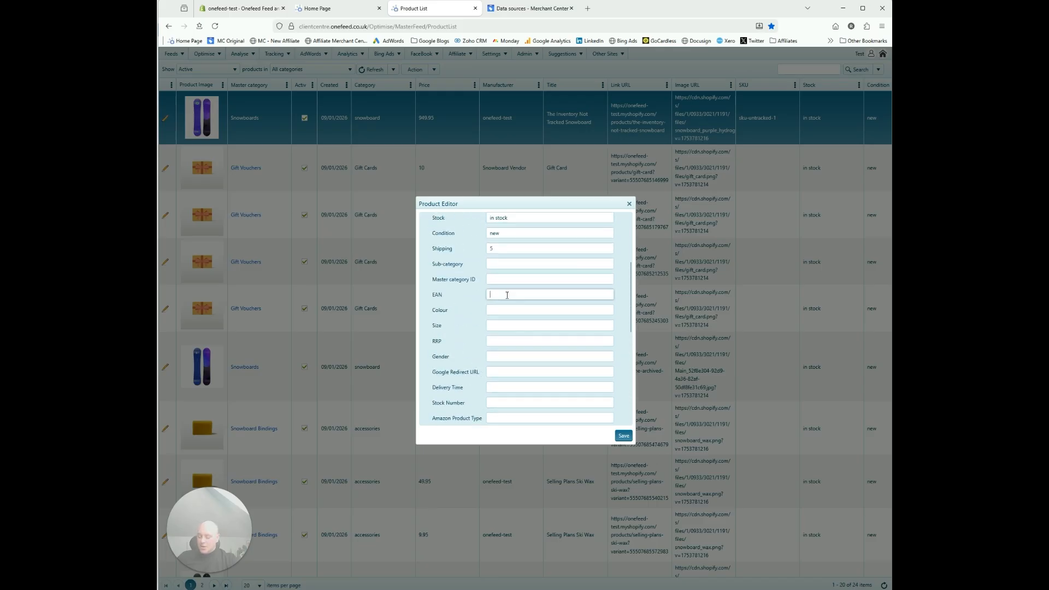
{"action": "type", "text": "754654765865"}
{"action": "left_click", "coordinate": [623, 436]}
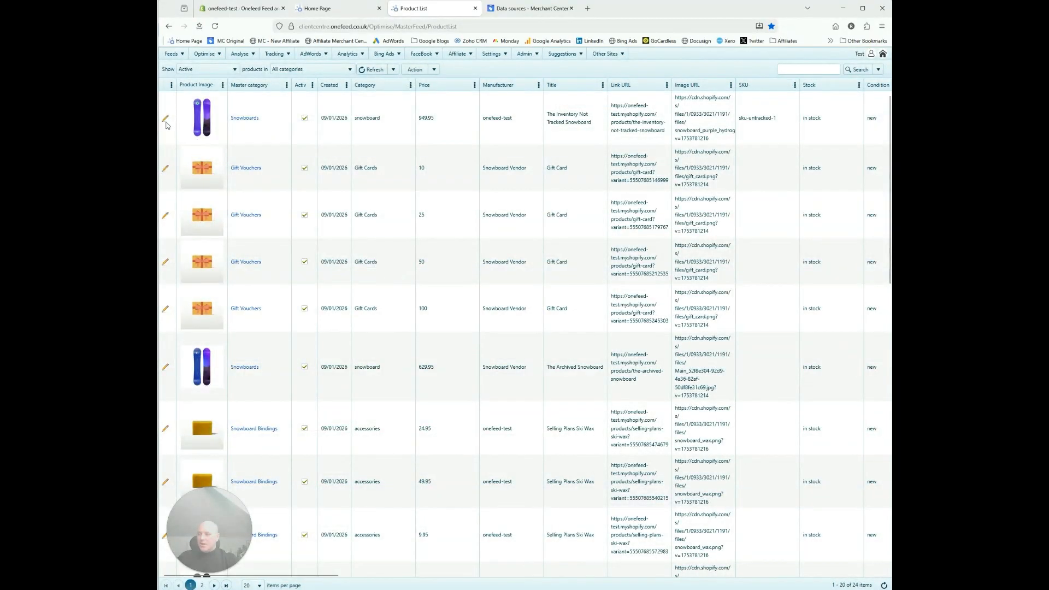
{"action": "left_click", "coordinate": [165, 119]}
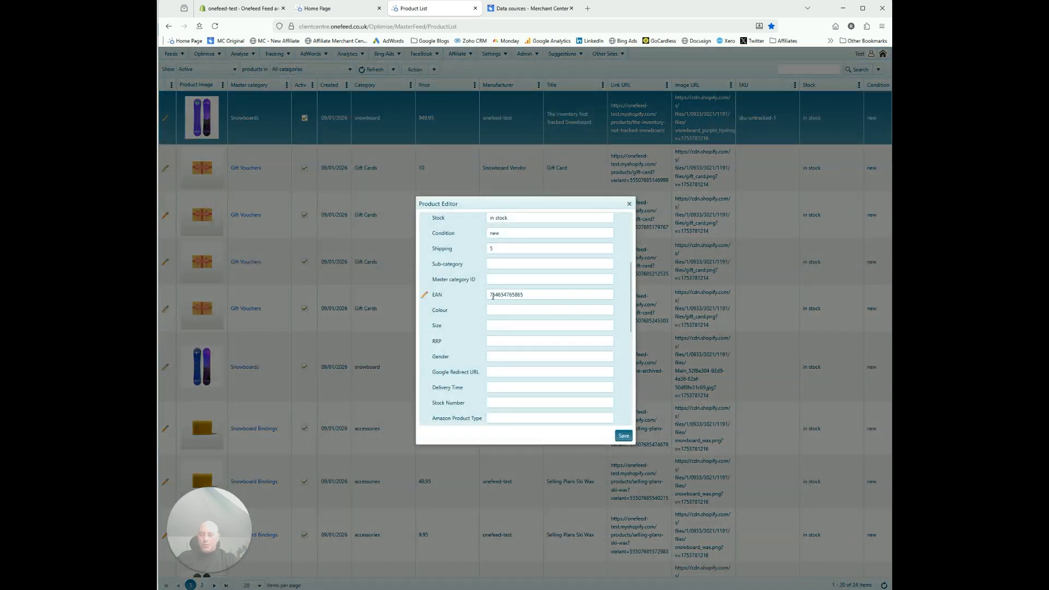
{"action": "left_click", "coordinate": [492, 296]}
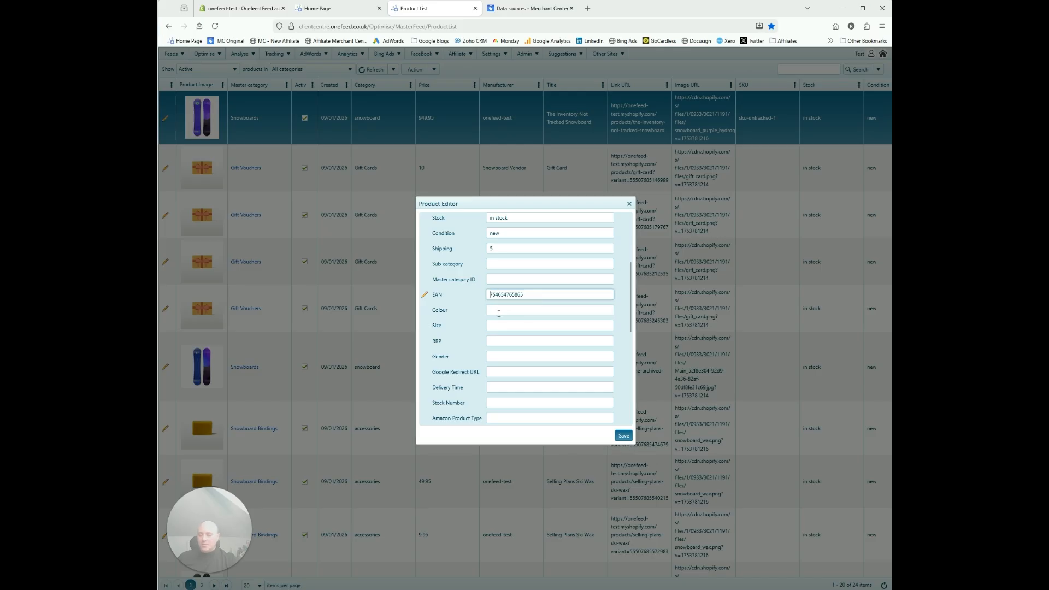
{"action": "type", "text": "0"}
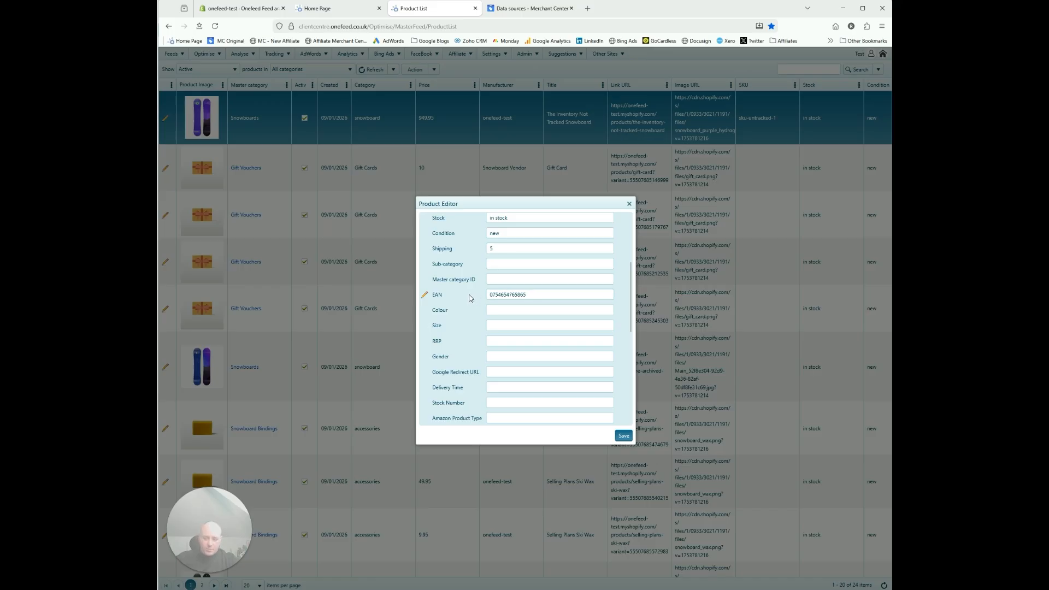
{"action": "left_click", "coordinate": [511, 296]}
{"action": "double_click", "coordinate": [510, 296]}
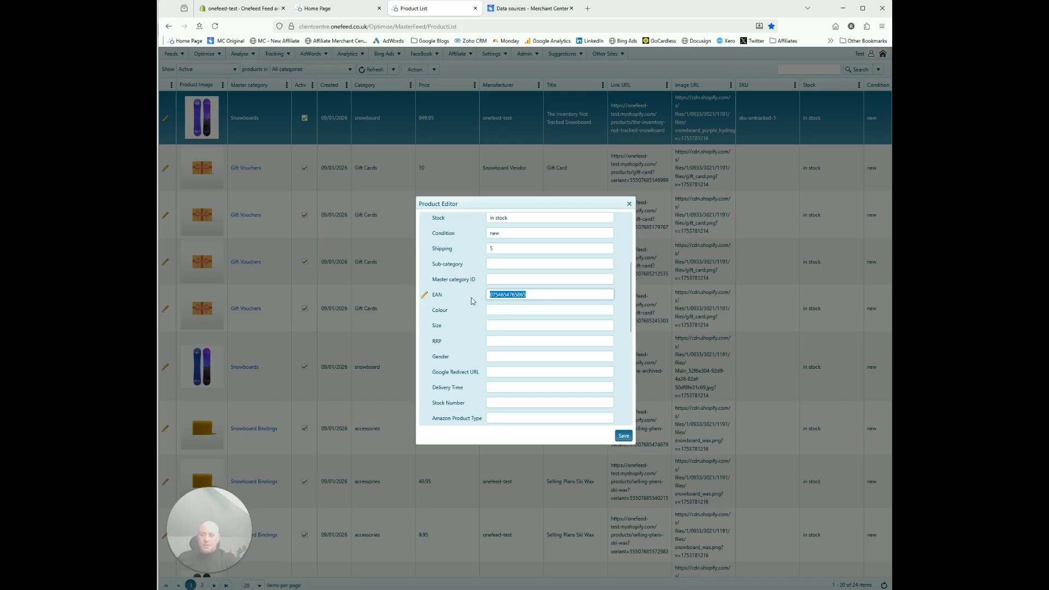
{"action": "scroll", "coordinate": [473, 310], "scroll_direction": "up", "scroll_amount": 3}
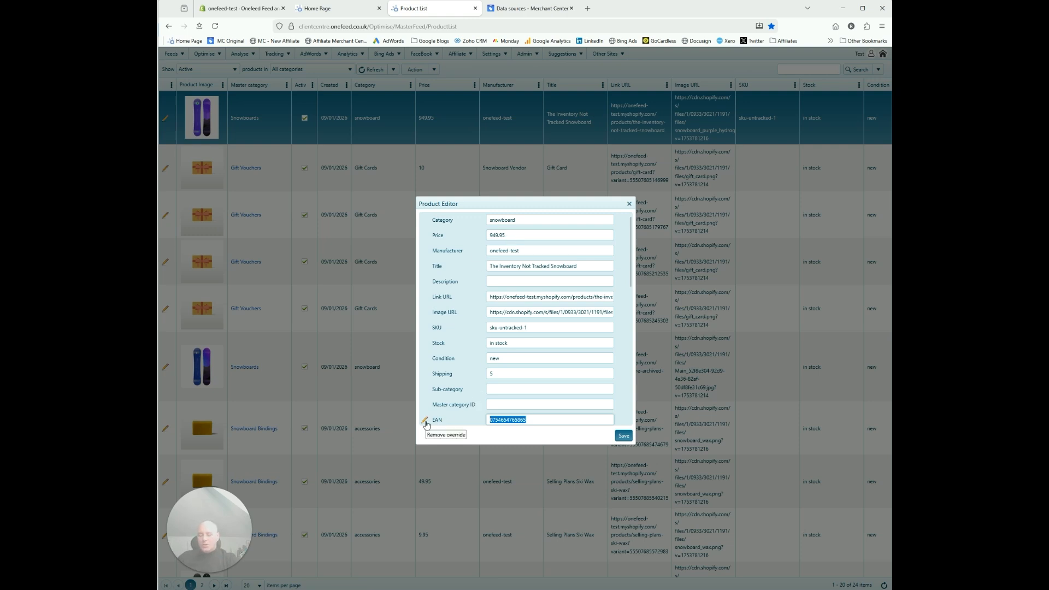
{"action": "scroll", "coordinate": [426, 426], "scroll_direction": "down", "scroll_amount": 3}
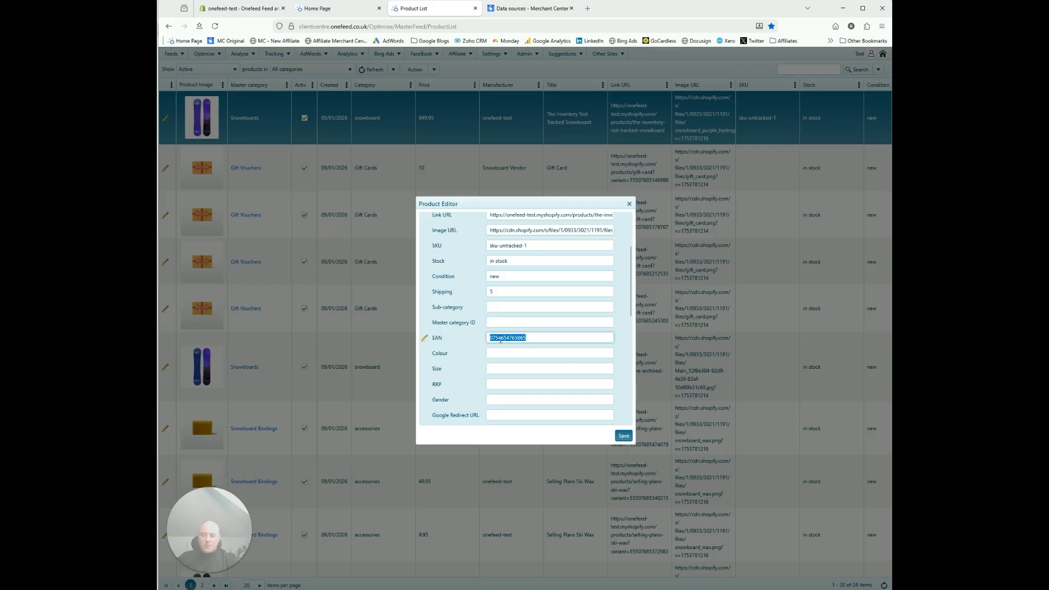
{"action": "left_click", "coordinate": [624, 435]}
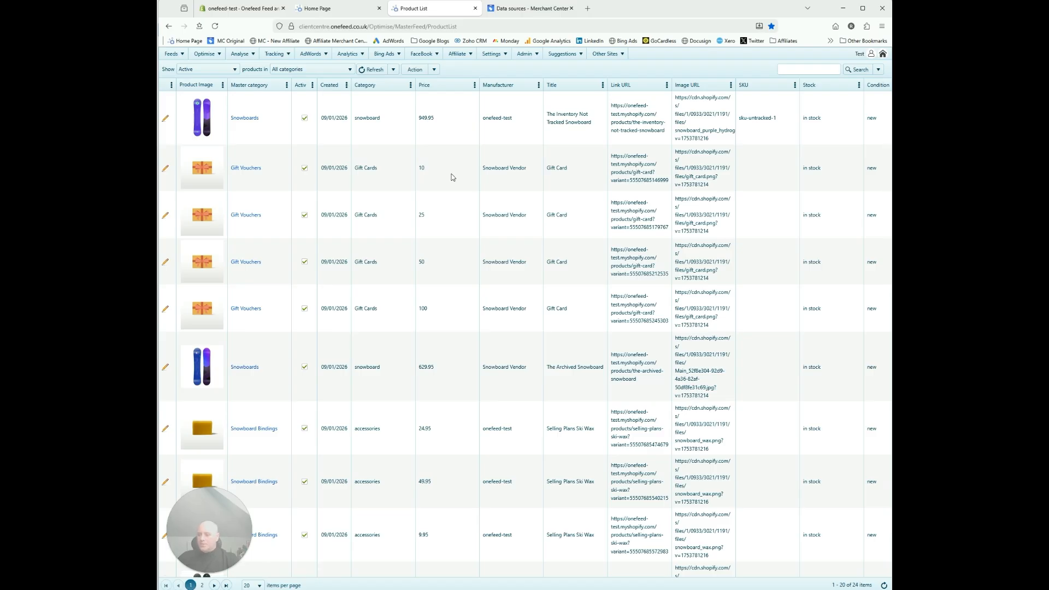
Open the master feed's schedule settings.
{"action": "left_click_drag", "start_coordinate": [328, 575], "coordinate": [320, 458]}
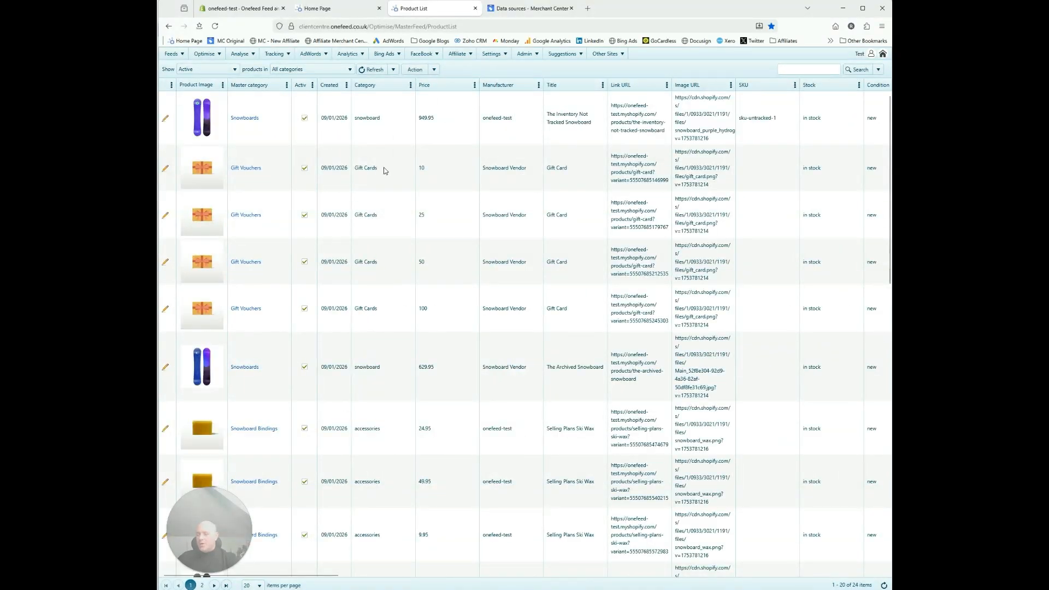
{"action": "left_click", "coordinate": [172, 54]}
{"action": "mouse_move", "coordinate": [183, 66]}
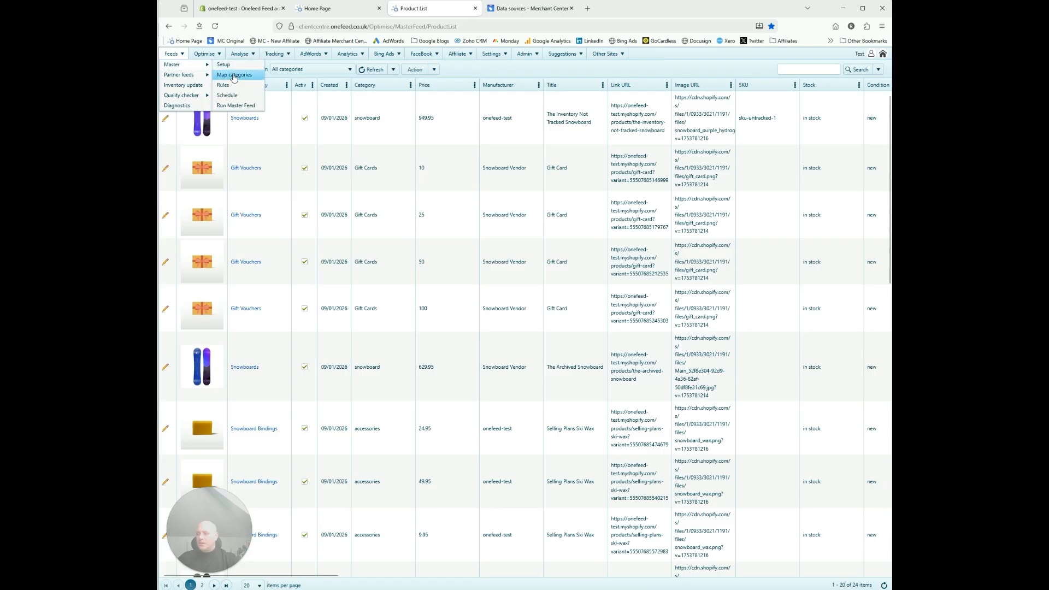
{"action": "left_click", "coordinate": [238, 102]}
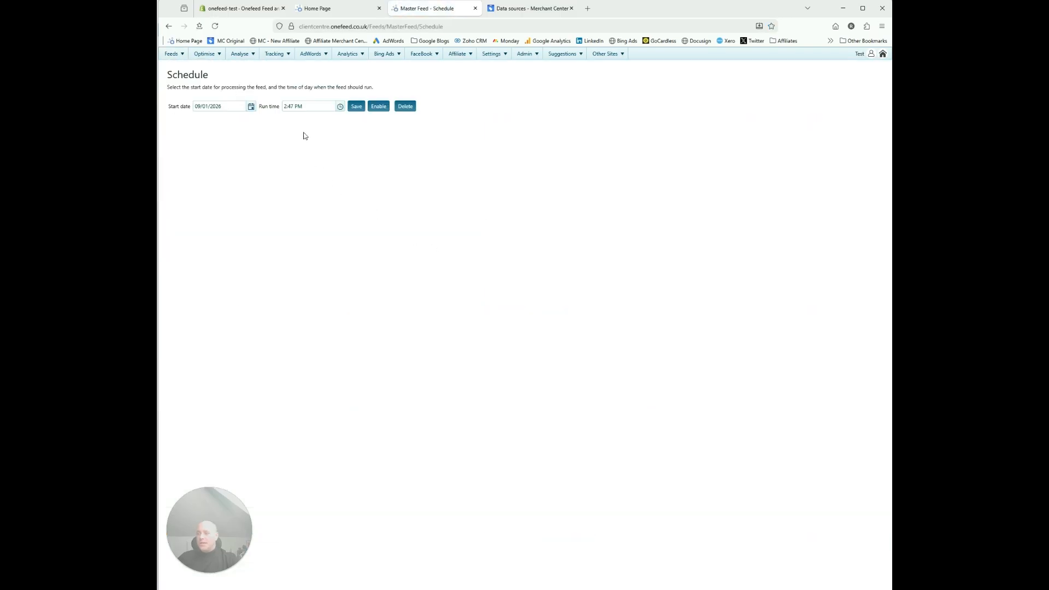
Set the master feed's run time to 9:30 AM and save the schedule.
{"action": "left_click", "coordinate": [285, 106]}
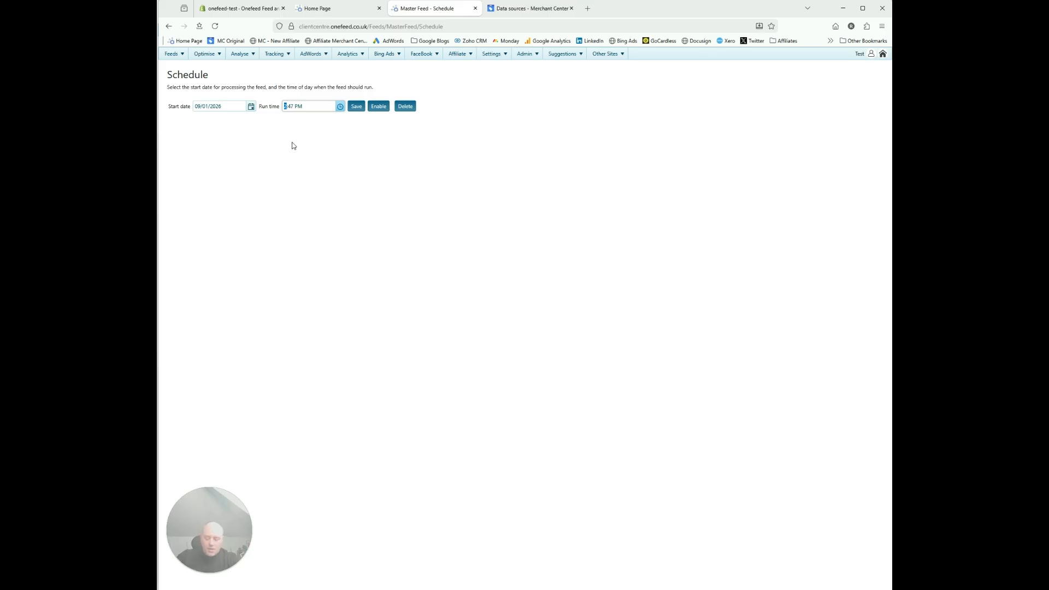
{"action": "type", "text": "09"}
{"action": "left_click", "coordinate": [297, 106]}
{"action": "type", "text": "30"}
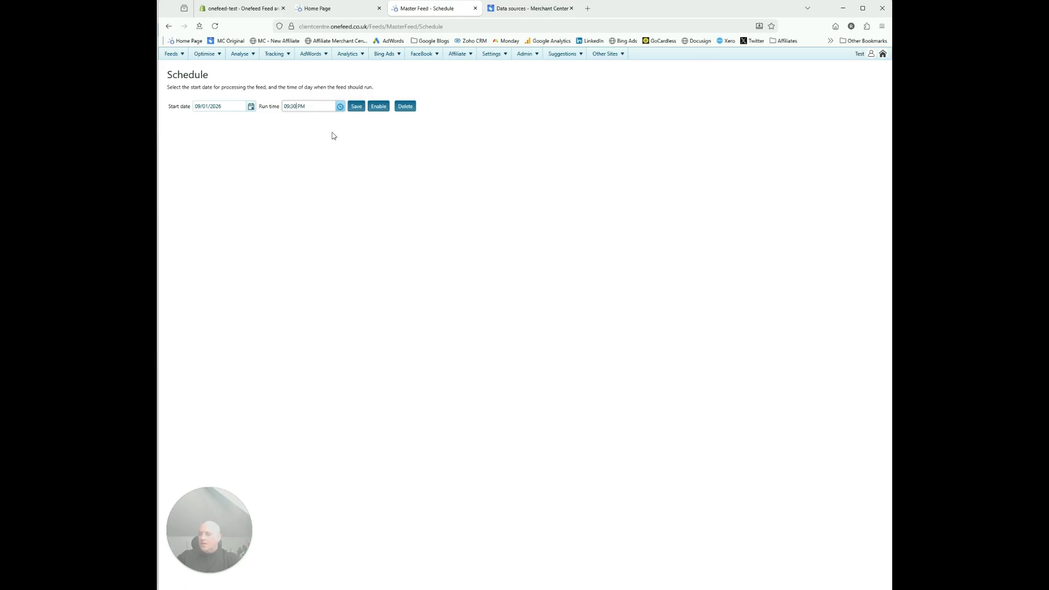
{"action": "left_click", "coordinate": [339, 107]}
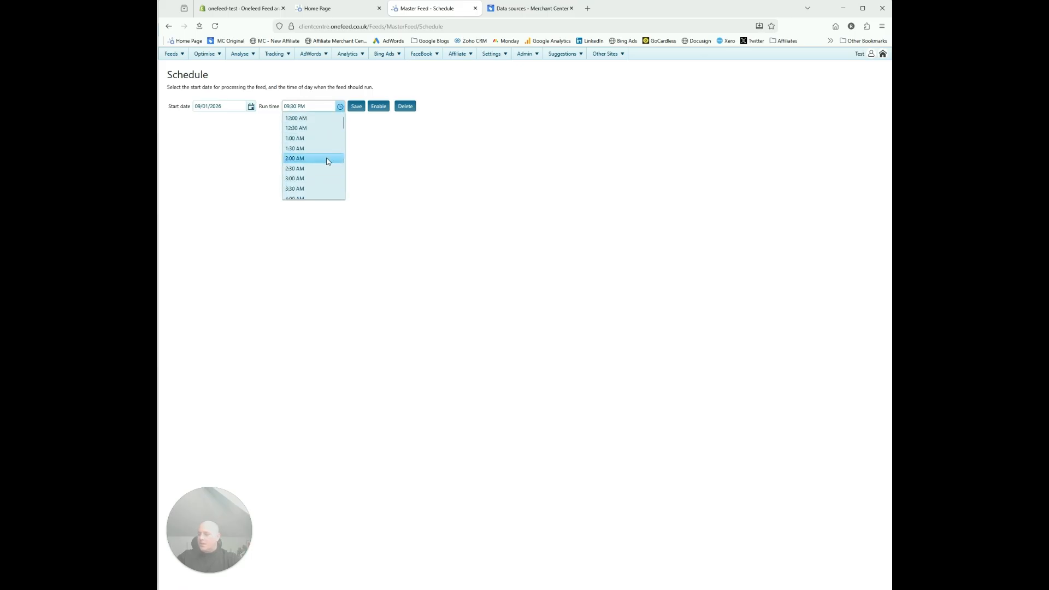
{"action": "scroll", "coordinate": [328, 157], "scroll_direction": "down", "scroll_amount": 2}
{"action": "left_click", "coordinate": [317, 149]}
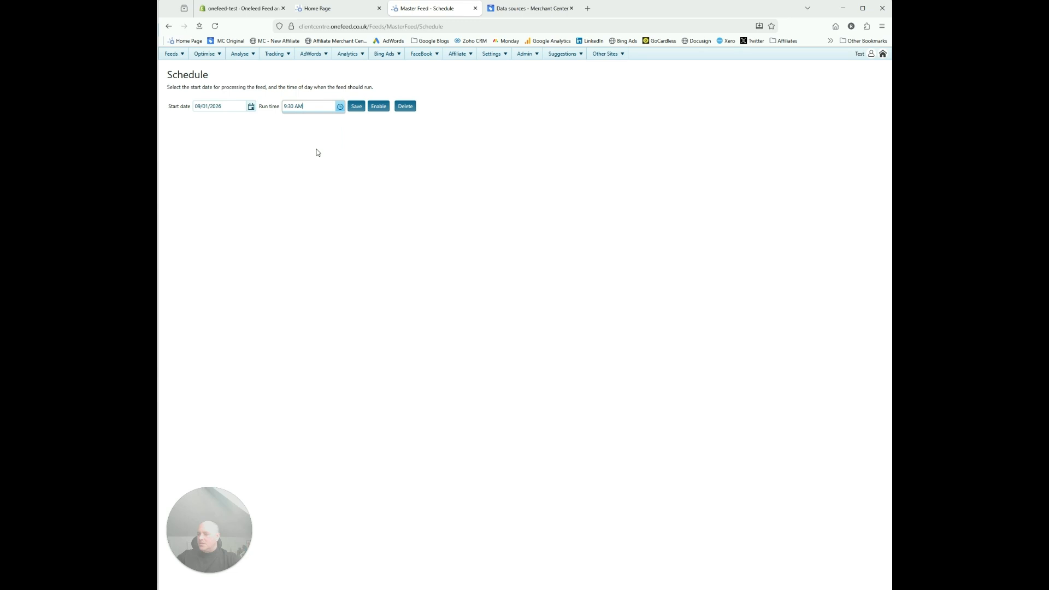
{"action": "left_click", "coordinate": [355, 106]}
{"action": "left_click", "coordinate": [584, 334]}
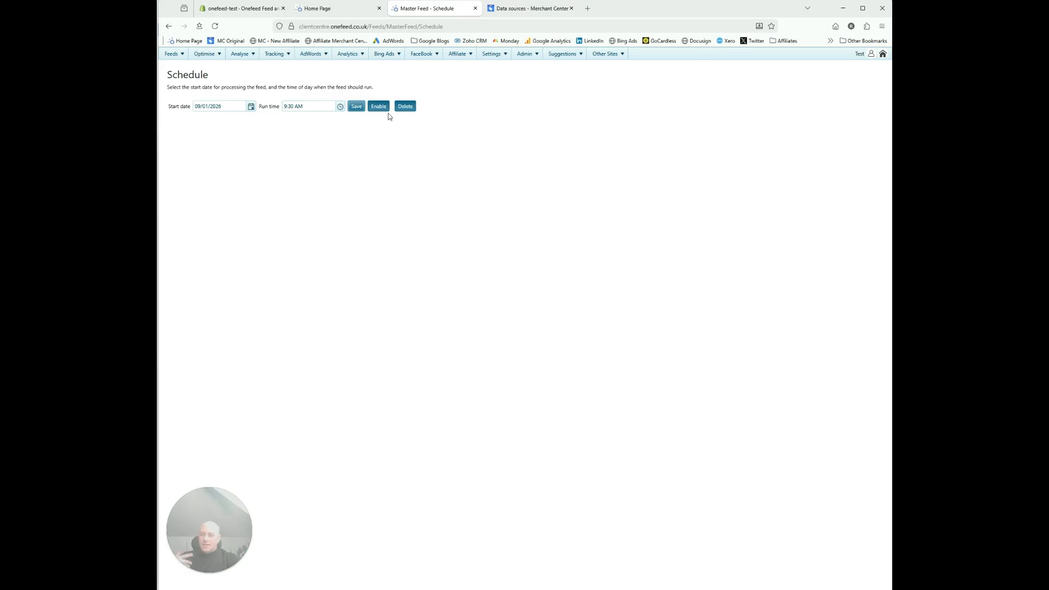
Start a new partner feed and choose Google Shopping Campaigns as its partner.
{"action": "left_click", "coordinate": [173, 53]}
{"action": "mouse_move", "coordinate": [181, 77]}
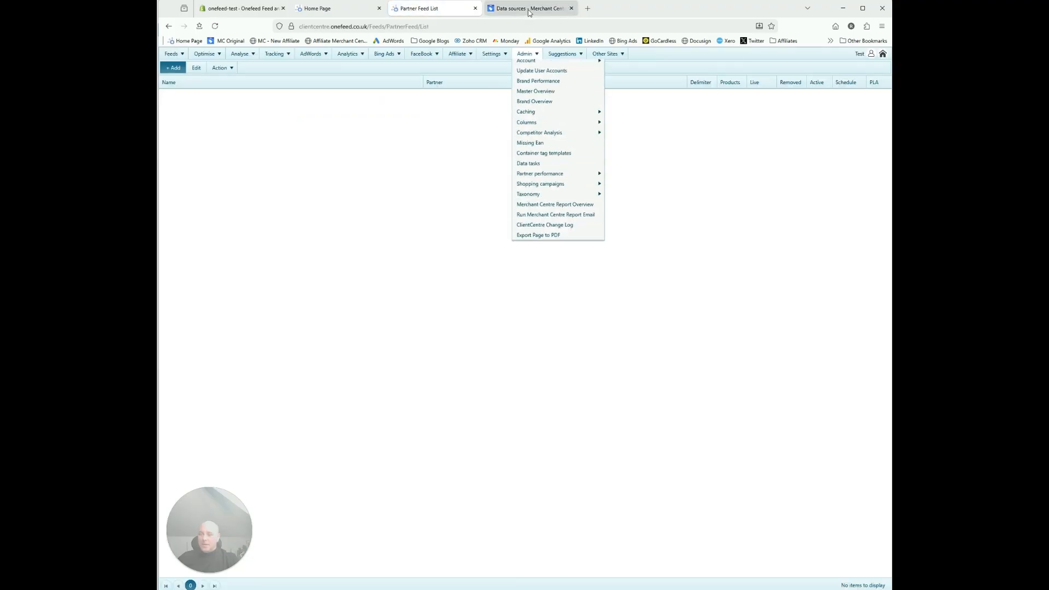
{"action": "left_click", "coordinate": [174, 68]}
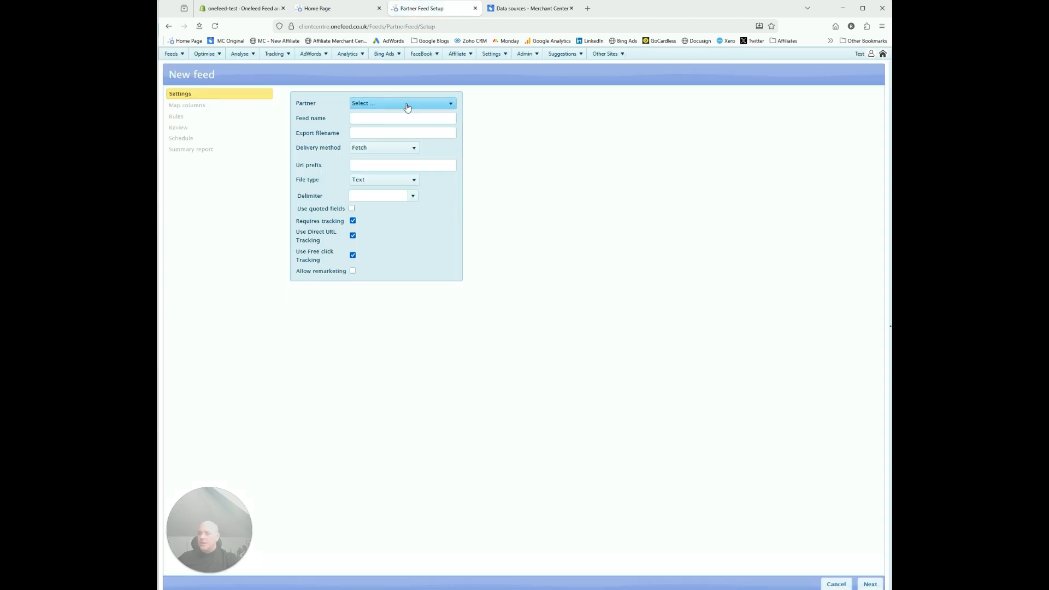
{"action": "left_click", "coordinate": [408, 104]}
{"action": "scroll", "coordinate": [416, 144], "scroll_direction": "down", "scroll_amount": 4}
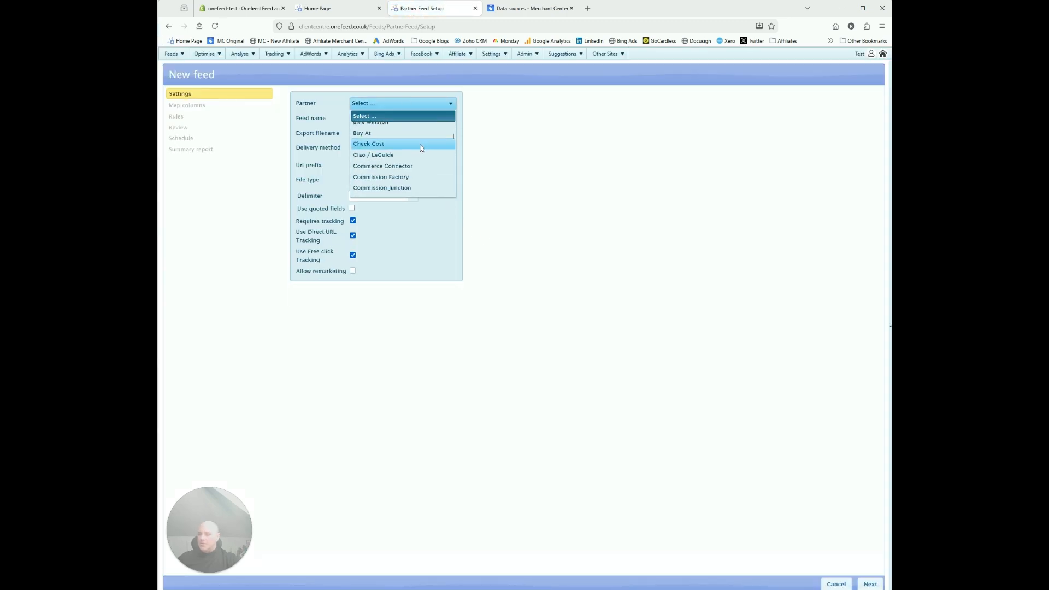
{"action": "scroll", "coordinate": [422, 148], "scroll_direction": "down", "scroll_amount": 6}
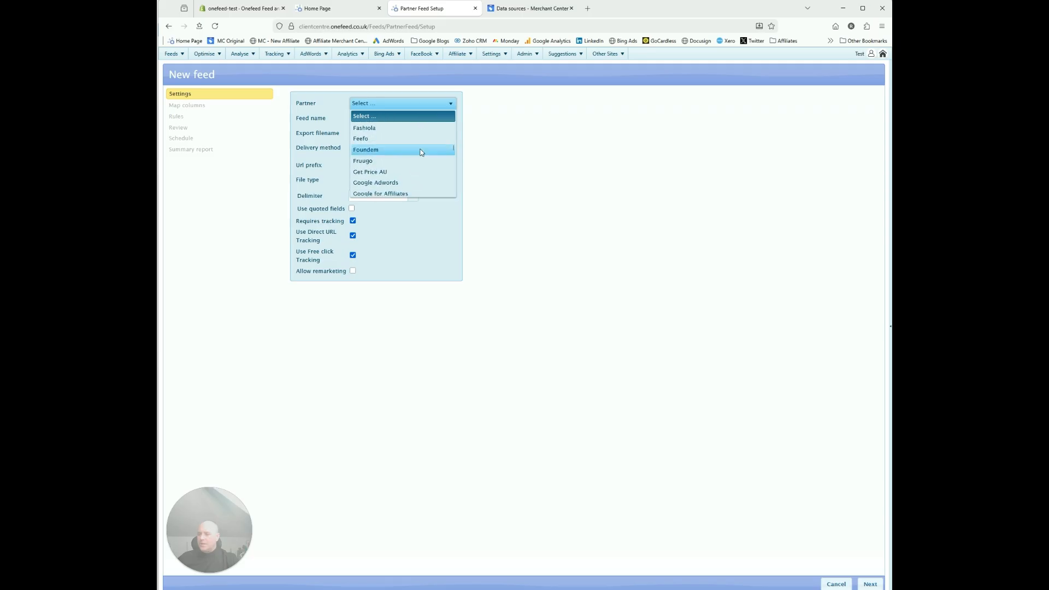
{"action": "scroll", "coordinate": [419, 154], "scroll_direction": "down", "scroll_amount": 4}
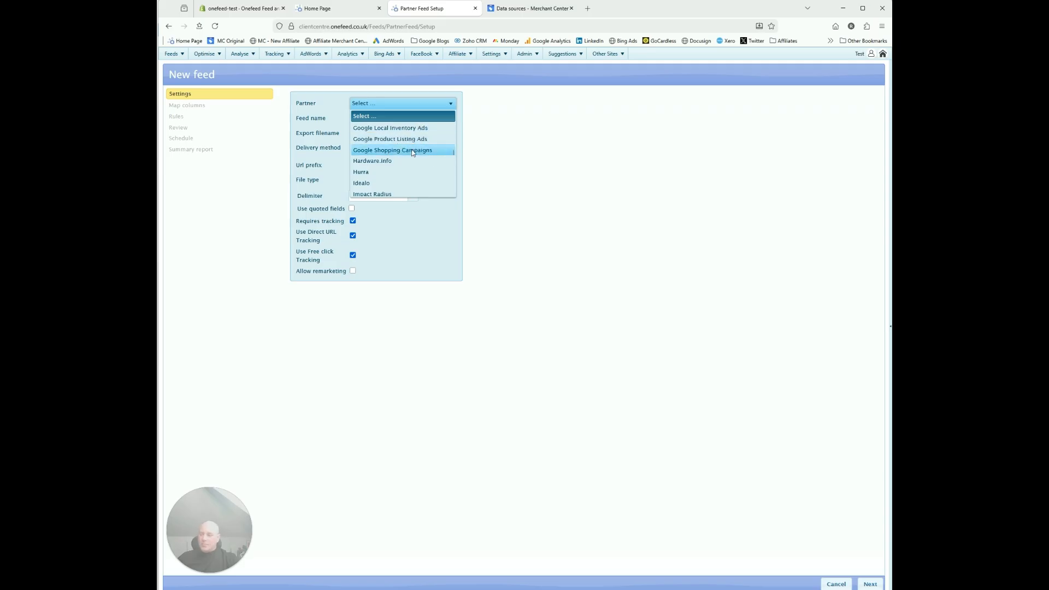
{"action": "left_click", "coordinate": [413, 151]}
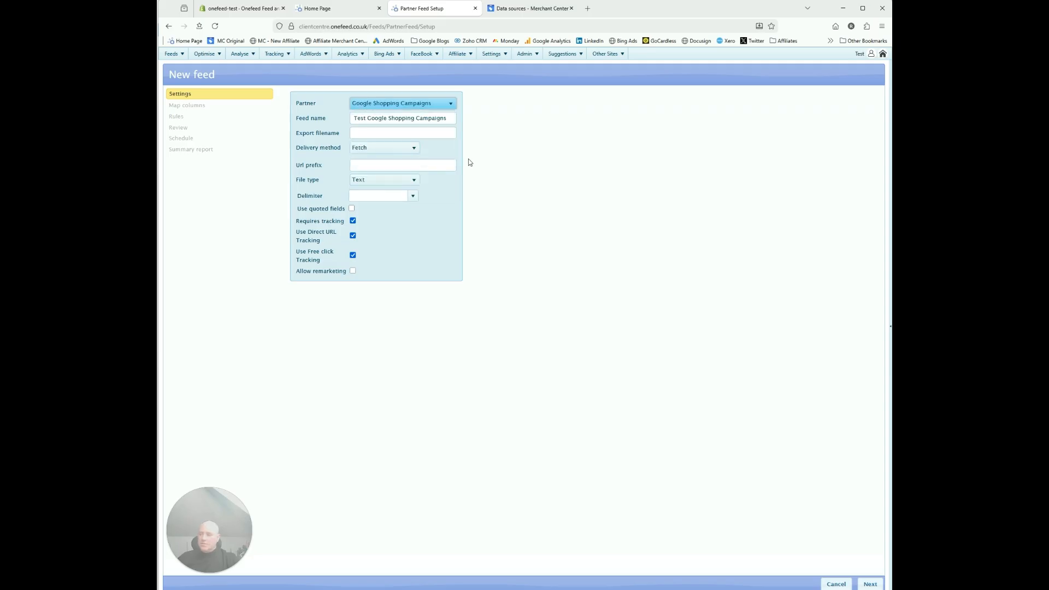
Set the partner feed's export filename to onefeed-test.txt and its delivery method to SFTP (Google).
{"action": "left_click", "coordinate": [379, 132]}
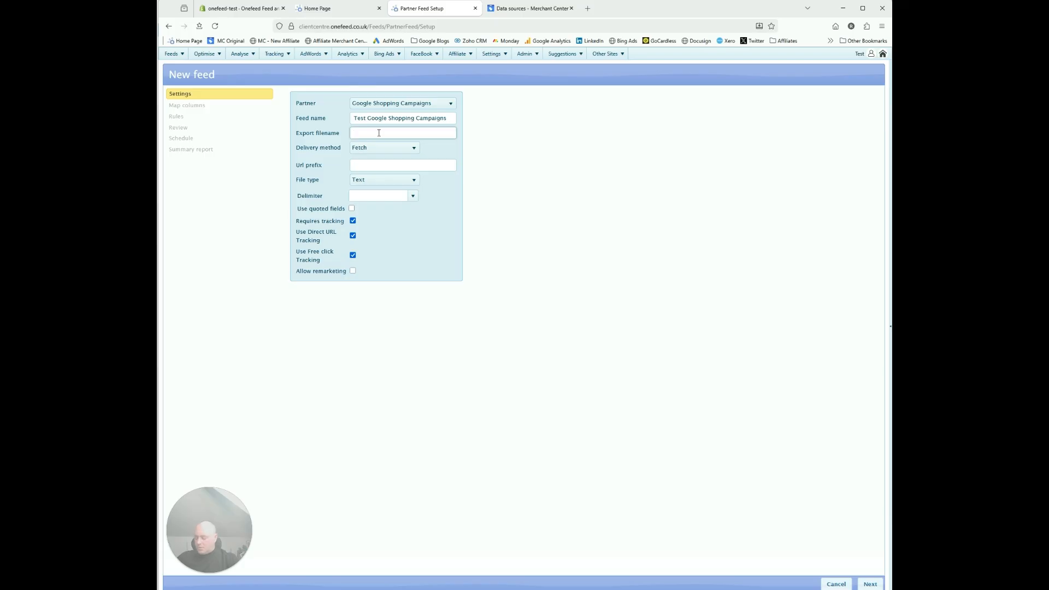
{"action": "type", "text": "onefeed-test.txt"}
{"action": "left_click", "coordinate": [383, 147]}
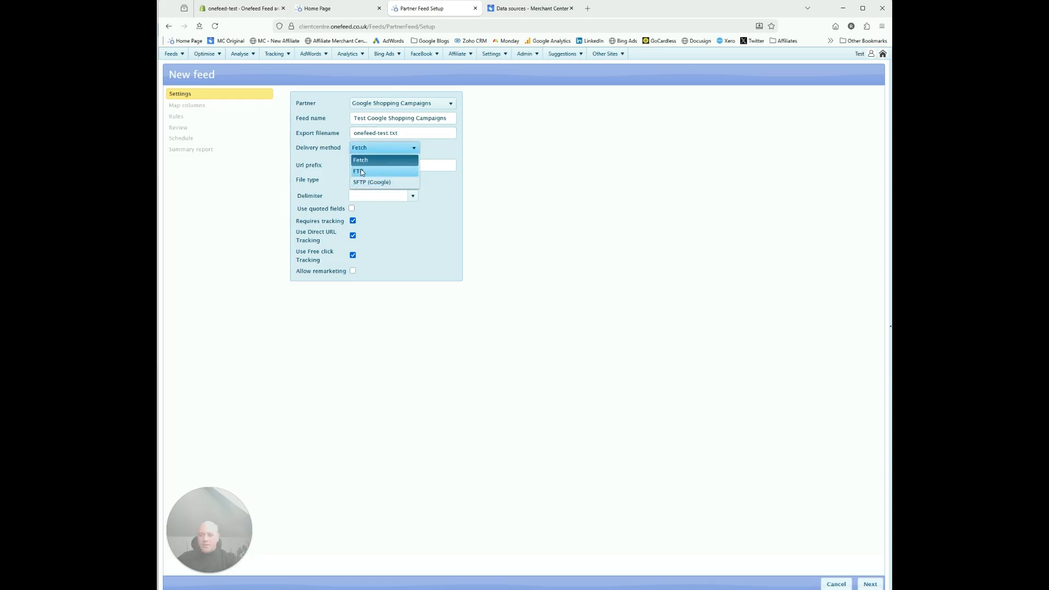
{"action": "left_click", "coordinate": [376, 184]}
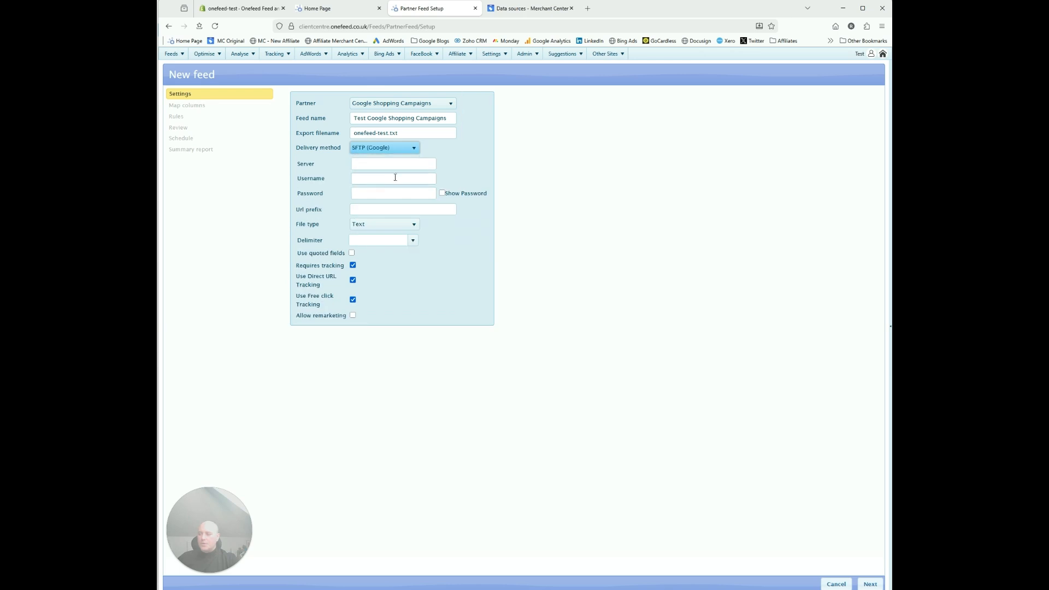
Switch to Google Merchant Center and start adding a product source from a file using SFTP or Google Cloud Storage.
{"action": "left_click", "coordinate": [530, 8]}
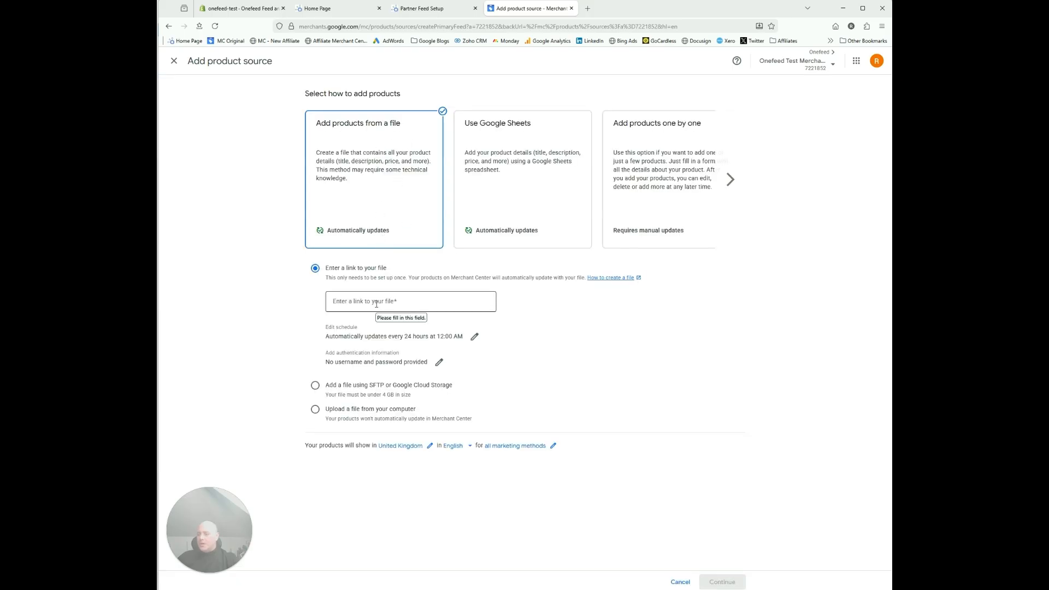
{"action": "left_click", "coordinate": [315, 386]}
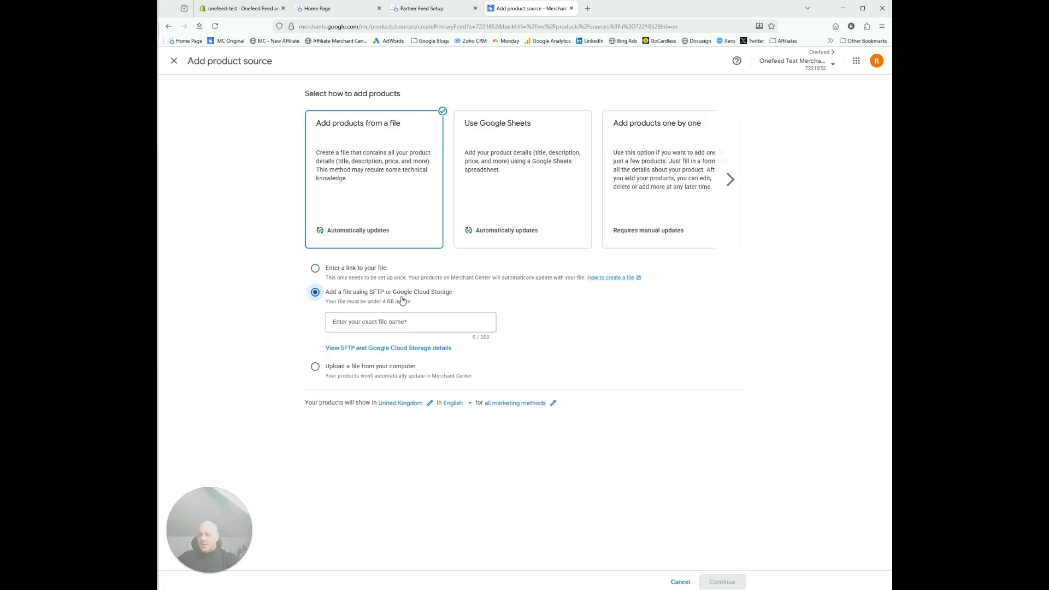
{"action": "left_click", "coordinate": [367, 322]}
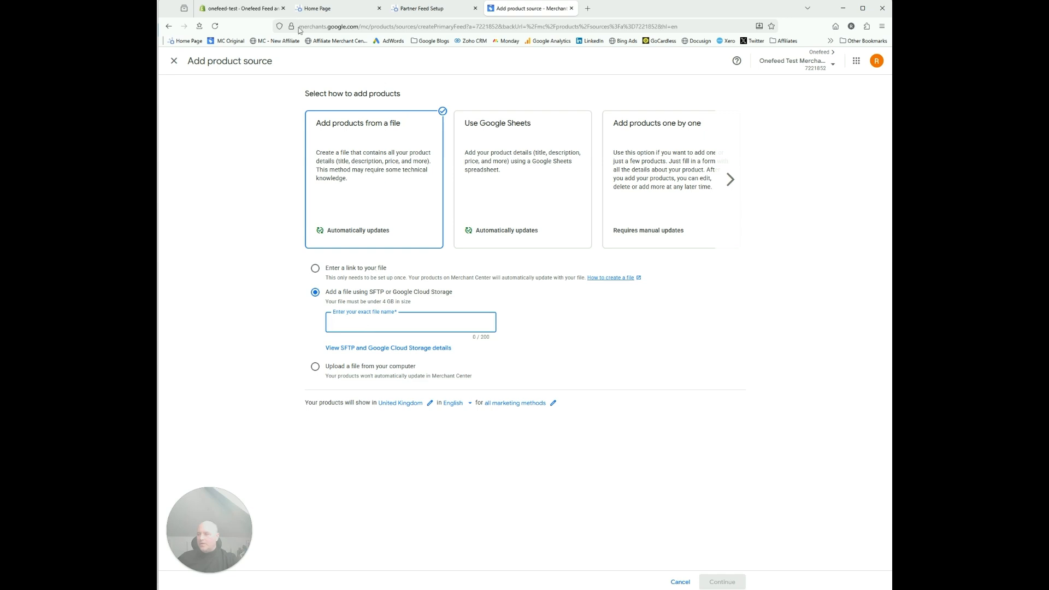
Copy the export filename onefeed-test.txt from the partner feed into Merchant Center's file name and create the product source.
{"action": "left_click", "coordinate": [421, 8]}
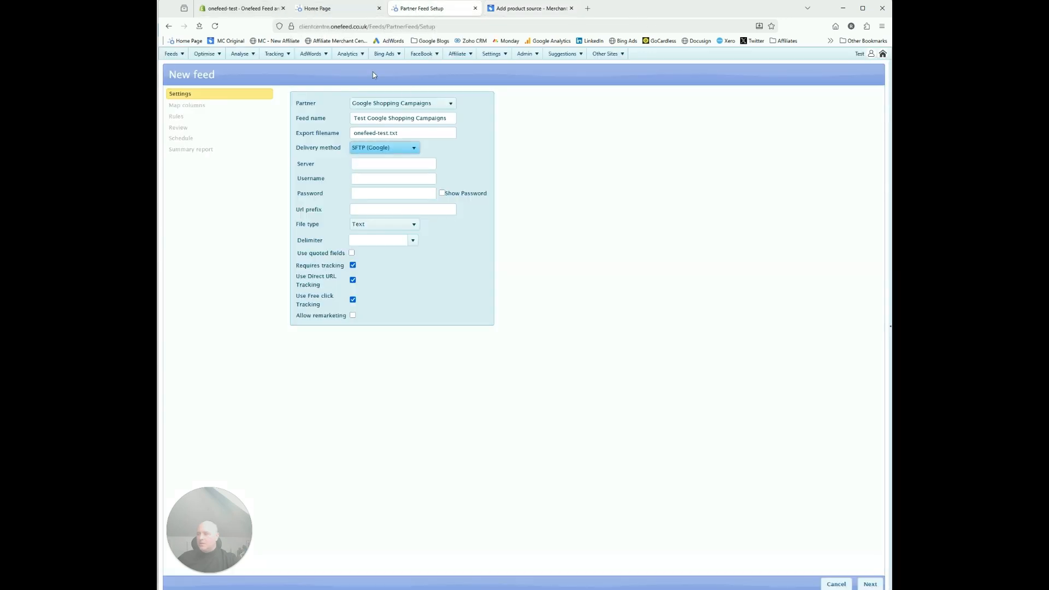
{"action": "left_click", "coordinate": [347, 10]}
{"action": "left_click", "coordinate": [379, 9]}
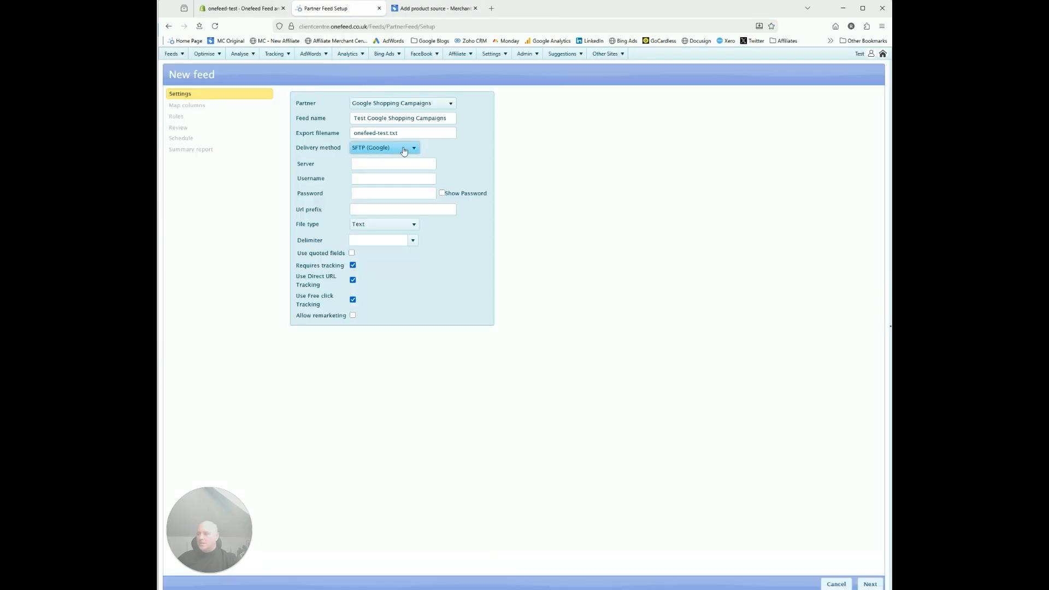
{"action": "left_click_drag", "start_coordinate": [399, 134], "coordinate": [341, 137]}
{"action": "key", "text": "ctrl+c"}
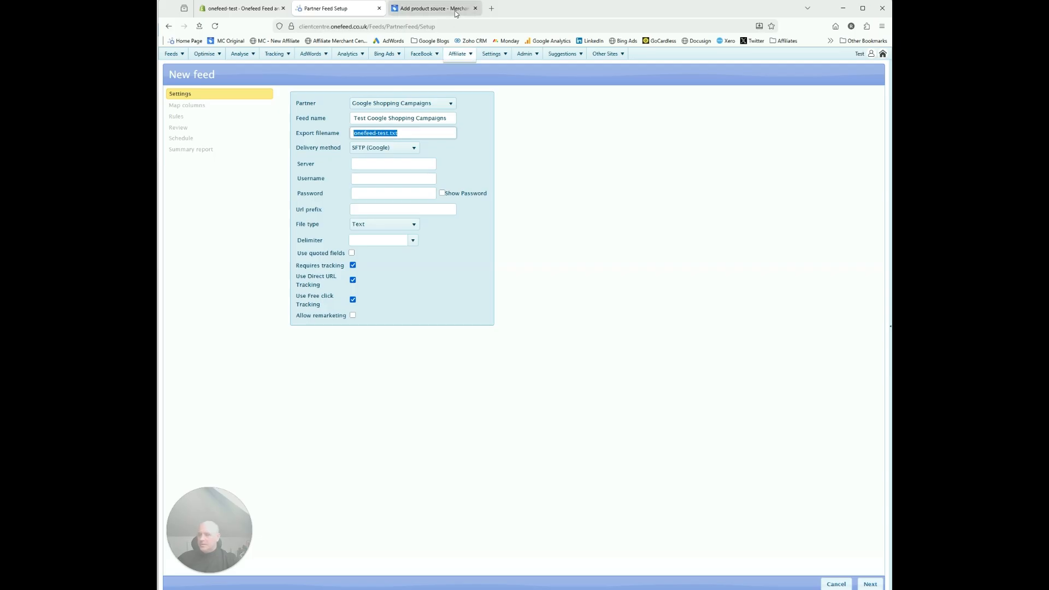
{"action": "left_click", "coordinate": [455, 11]}
{"action": "left_click", "coordinate": [379, 314]}
{"action": "key", "text": "ctrl+v"}
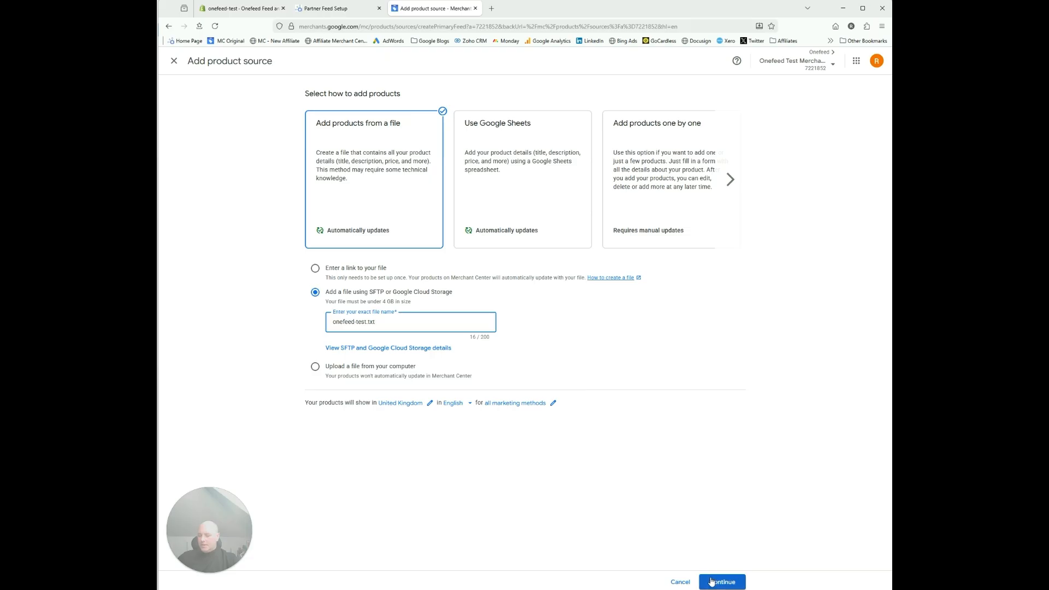
{"action": "left_click", "coordinate": [727, 583]}
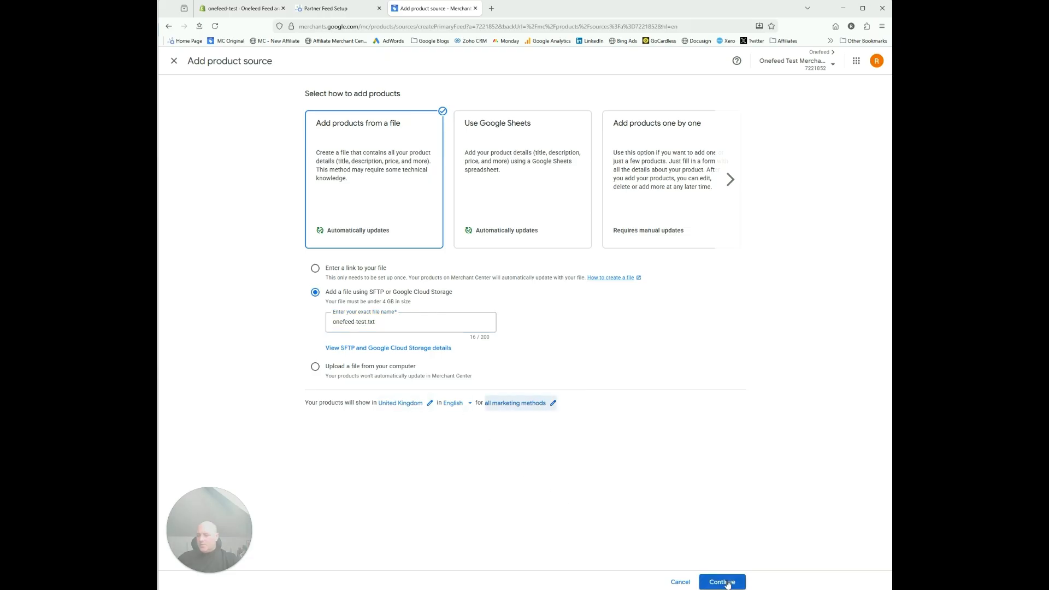
{"action": "left_click", "coordinate": [722, 583]}
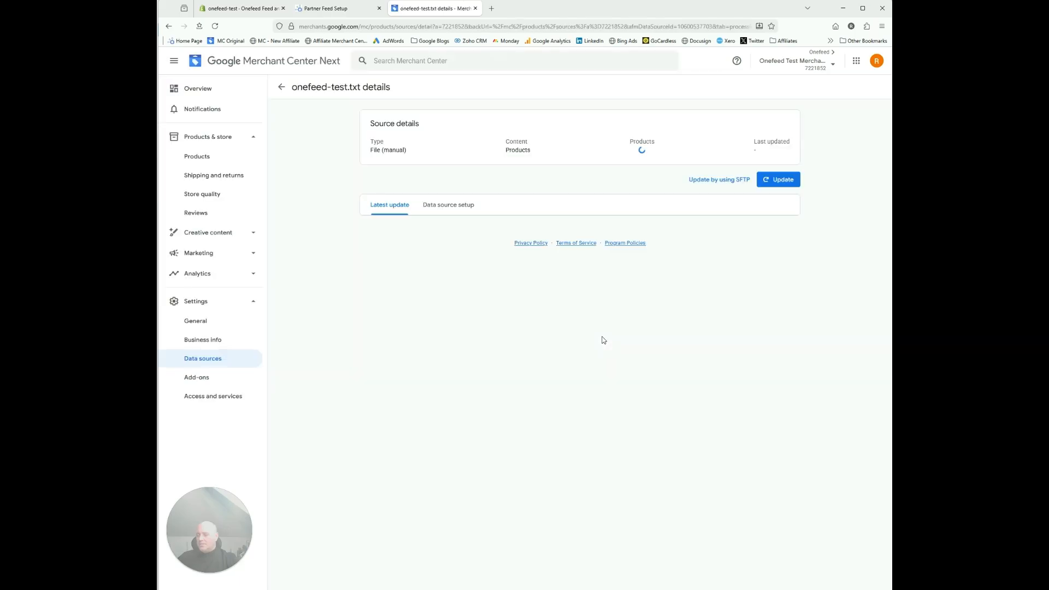
Open the new source's SFTP details and copy the server partnerupload.google.com into the partner feed's server setting.
{"action": "left_click", "coordinate": [710, 181]}
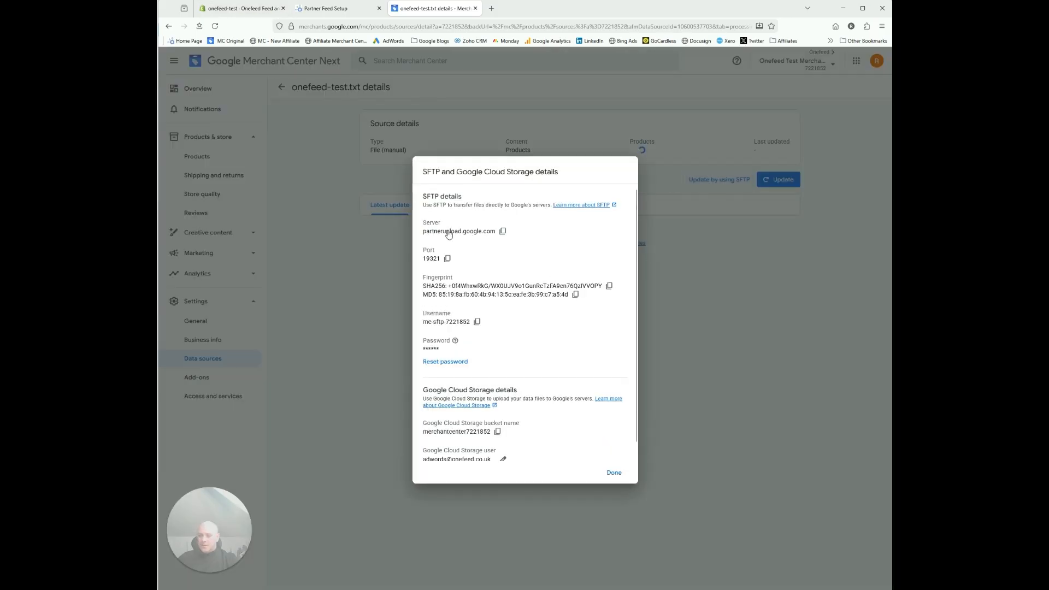
{"action": "left_click", "coordinate": [503, 231]}
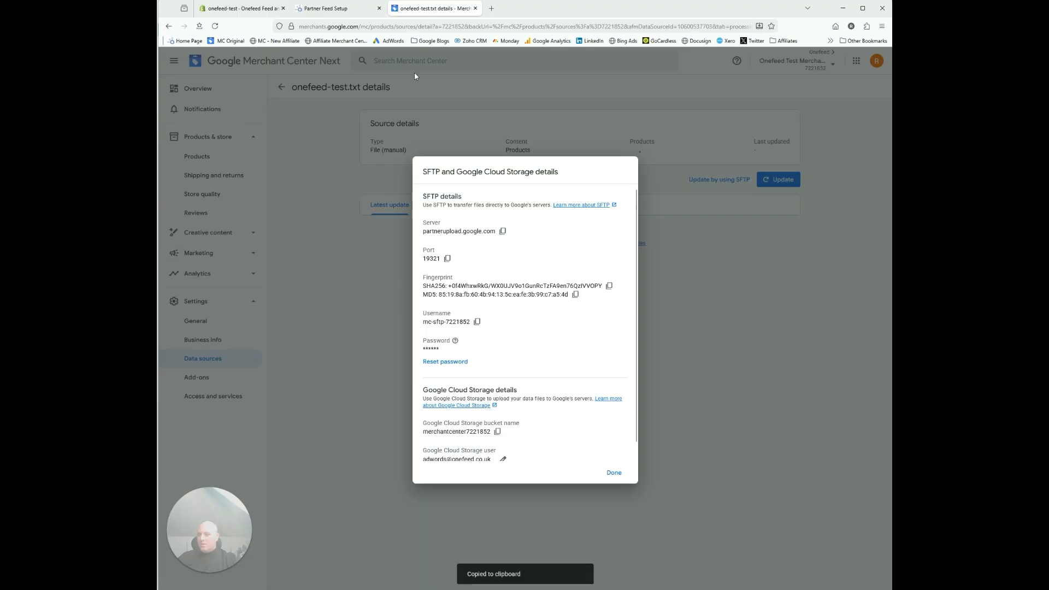
{"action": "left_click", "coordinate": [328, 8]}
{"action": "left_click", "coordinate": [374, 160]}
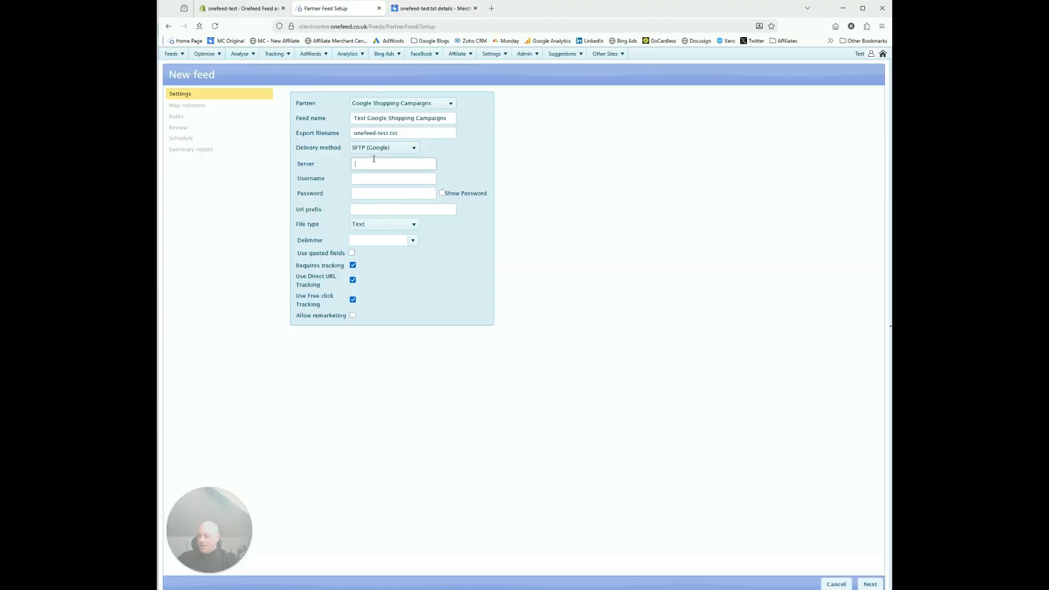
{"action": "key", "text": "ctrl+v"}
Copy the SFTP username from Merchant Center into the partner feed's username setting.
{"action": "left_click", "coordinate": [435, 8]}
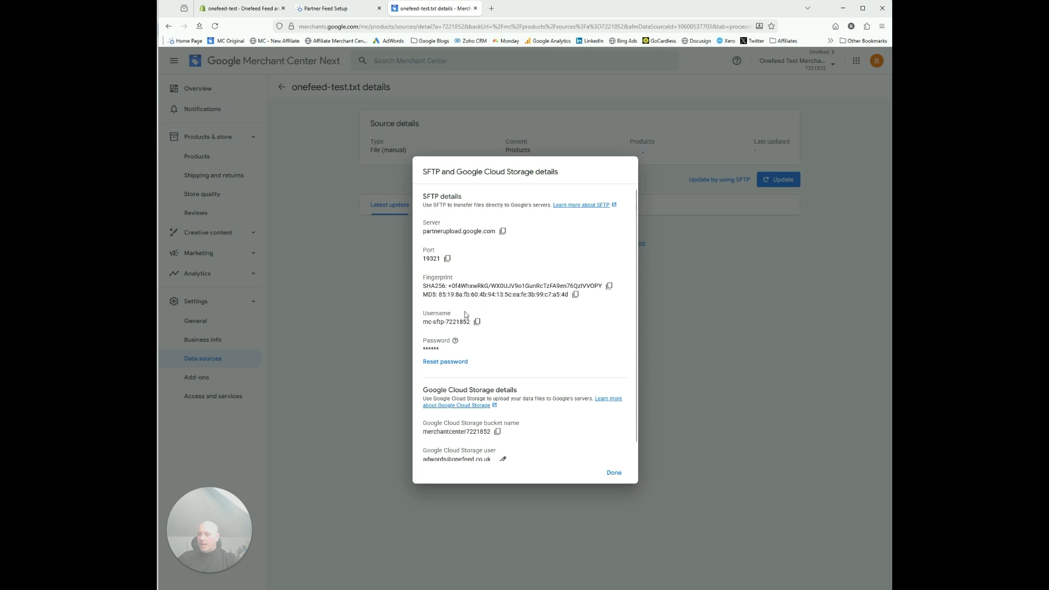
{"action": "left_click", "coordinate": [478, 322]}
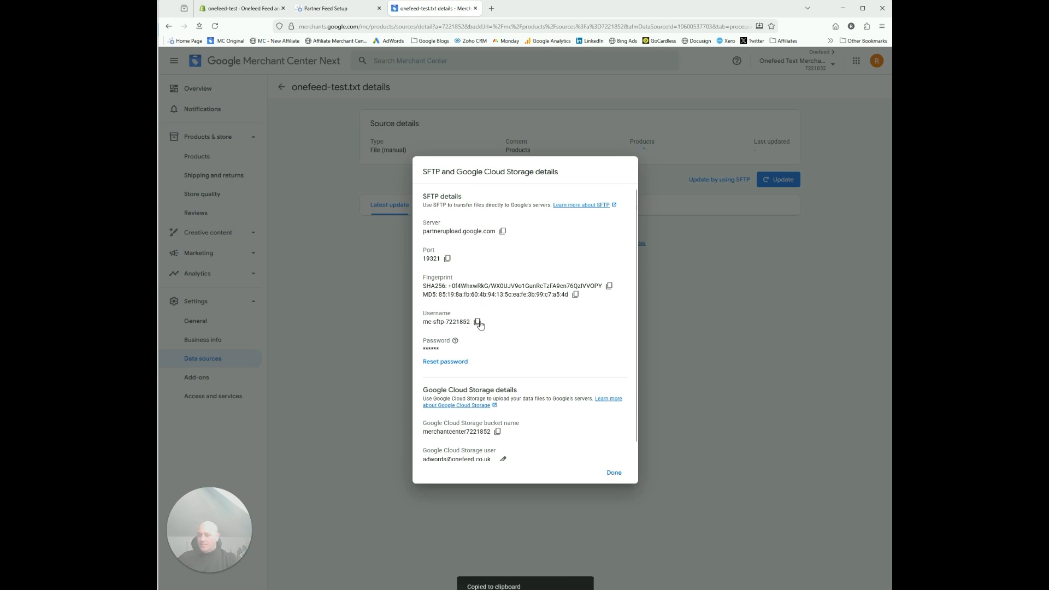
{"action": "left_click", "coordinate": [349, 11]}
{"action": "left_click", "coordinate": [361, 182]}
{"action": "key", "text": "ctrl+v"}
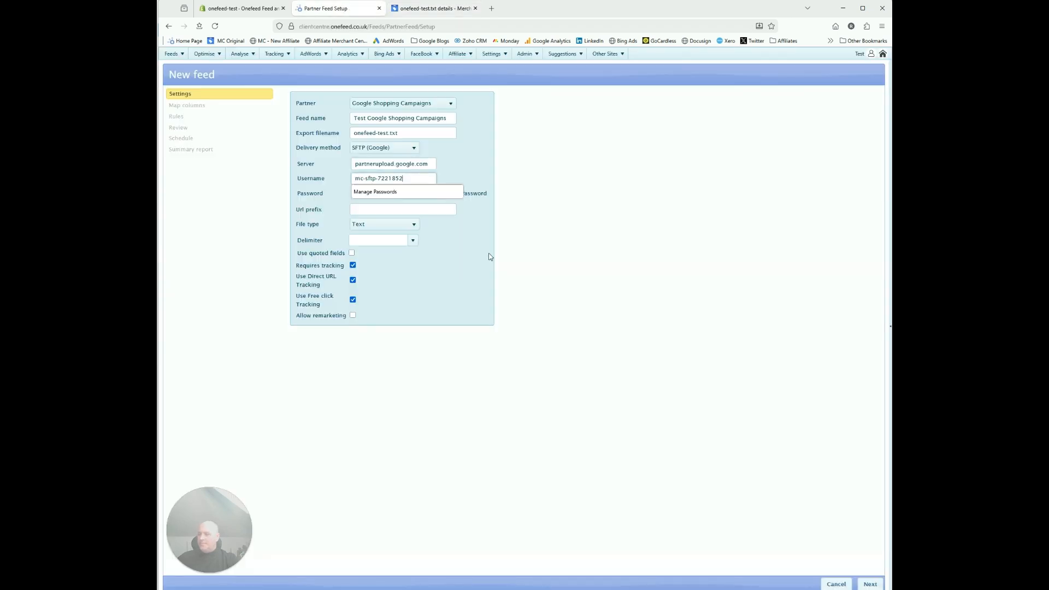
Reset the SFTP password in Merchant Center and copy the new password into the partner feed's password setting.
{"action": "left_click", "coordinate": [405, 8]}
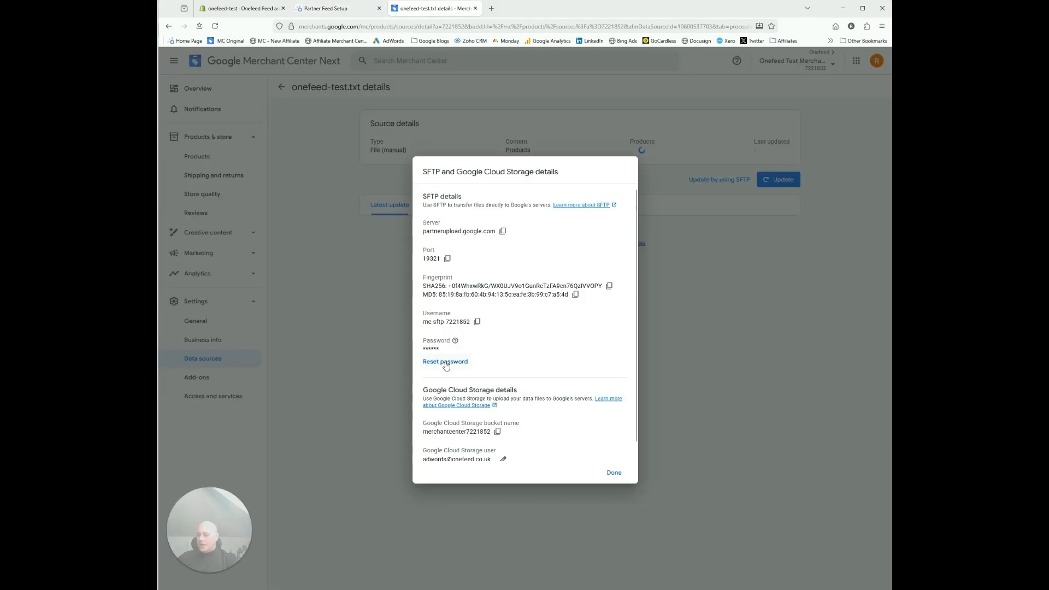
{"action": "left_click", "coordinate": [466, 365]}
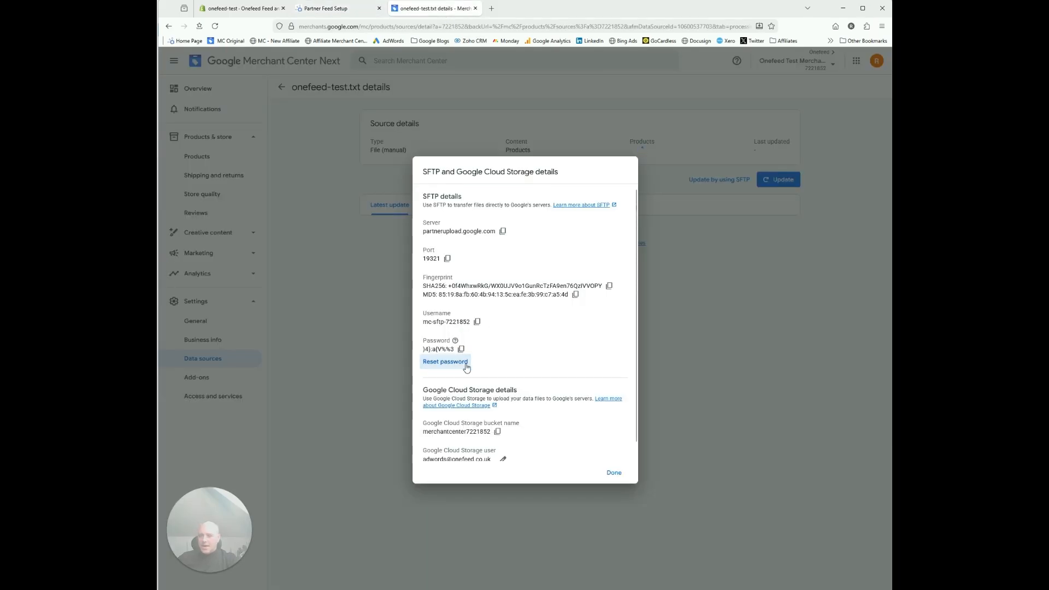
{"action": "left_click", "coordinate": [461, 350]}
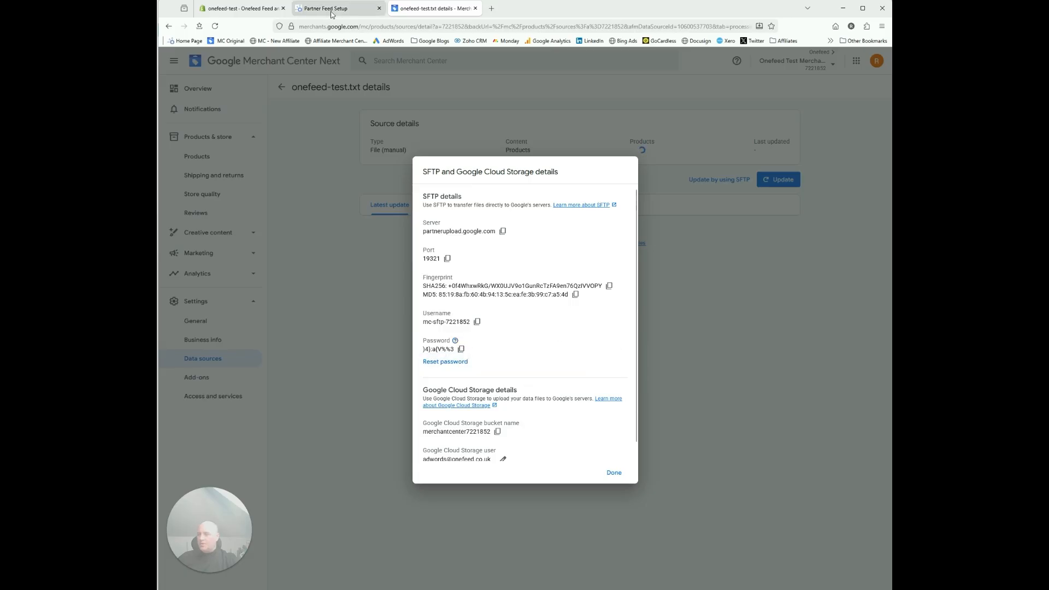
{"action": "left_click", "coordinate": [347, 18]}
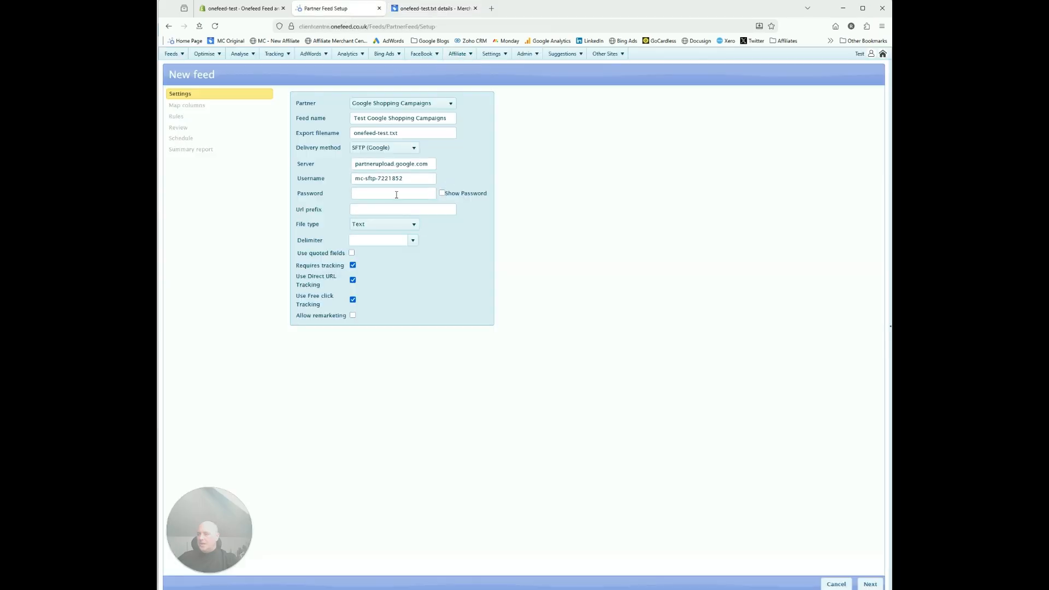
{"action": "left_click", "coordinate": [415, 193]}
{"action": "left_click", "coordinate": [449, 221]}
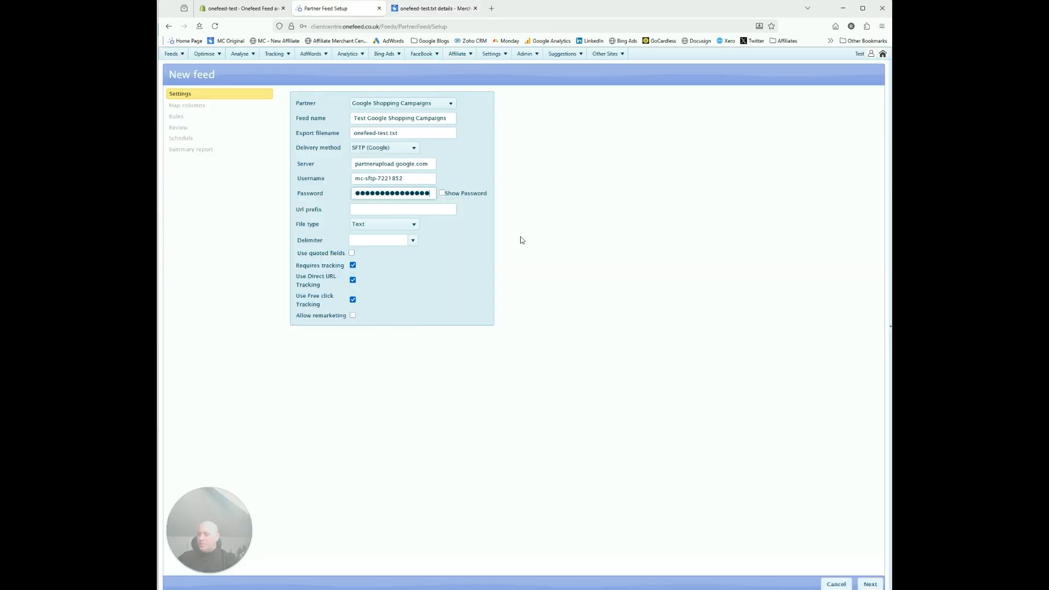
Show the partner feed's password and replace it with the SFTP password copied again from Merchant Center.
{"action": "left_click", "coordinate": [442, 193]}
{"action": "left_click", "coordinate": [433, 8]}
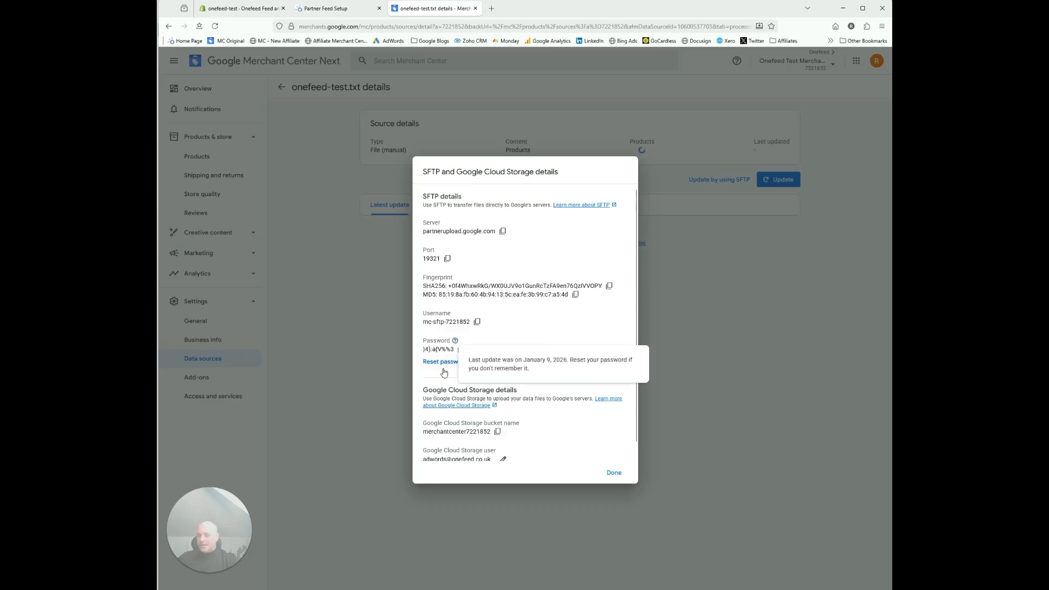
{"action": "left_click", "coordinate": [460, 350]}
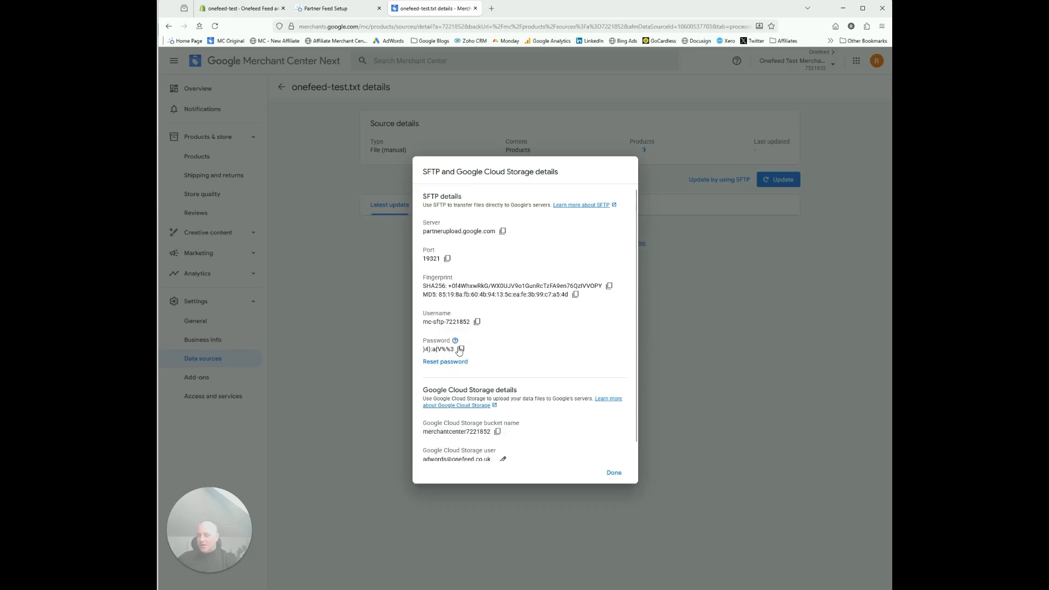
{"action": "left_click", "coordinate": [327, 8]}
{"action": "double_click", "coordinate": [385, 195]}
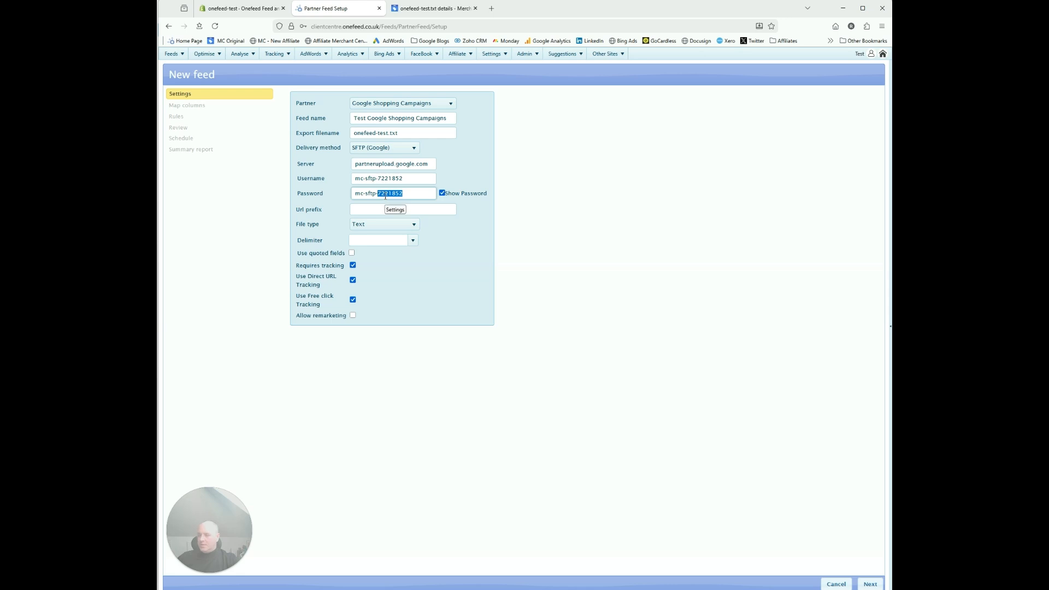
{"action": "key", "text": "ctrl+a"}
{"action": "key", "text": "ctrl+v"}
{"action": "left_click", "coordinate": [438, 12]}
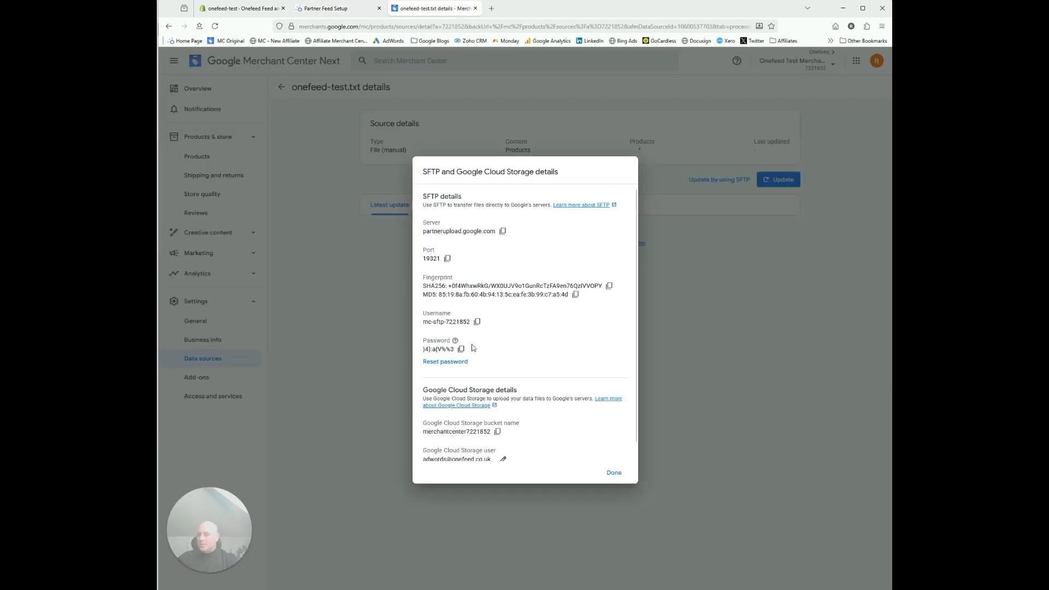
{"action": "double_click", "coordinate": [426, 350]}
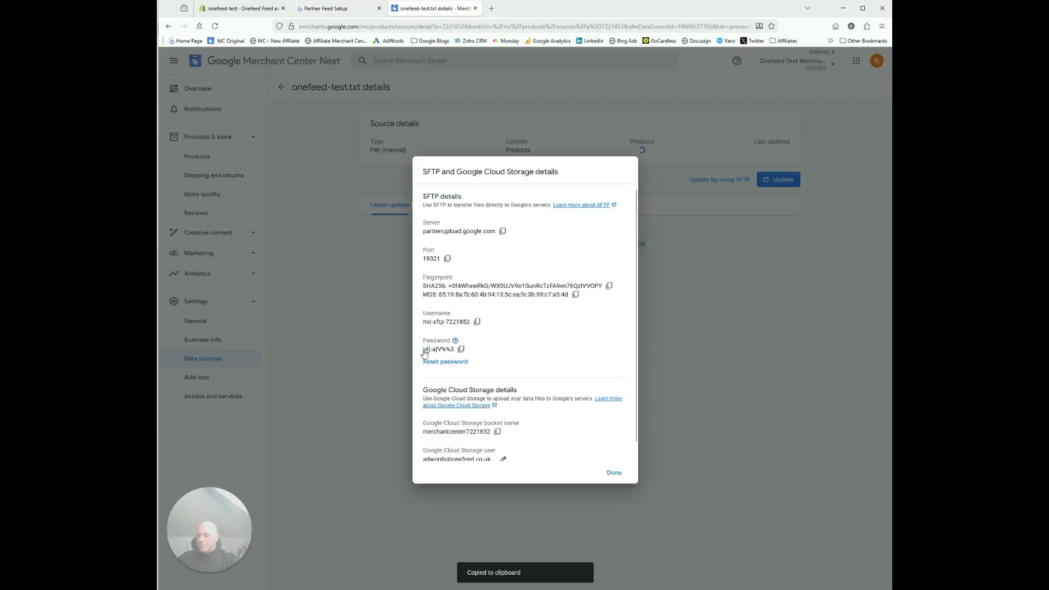
{"action": "left_click", "coordinate": [326, 8]}
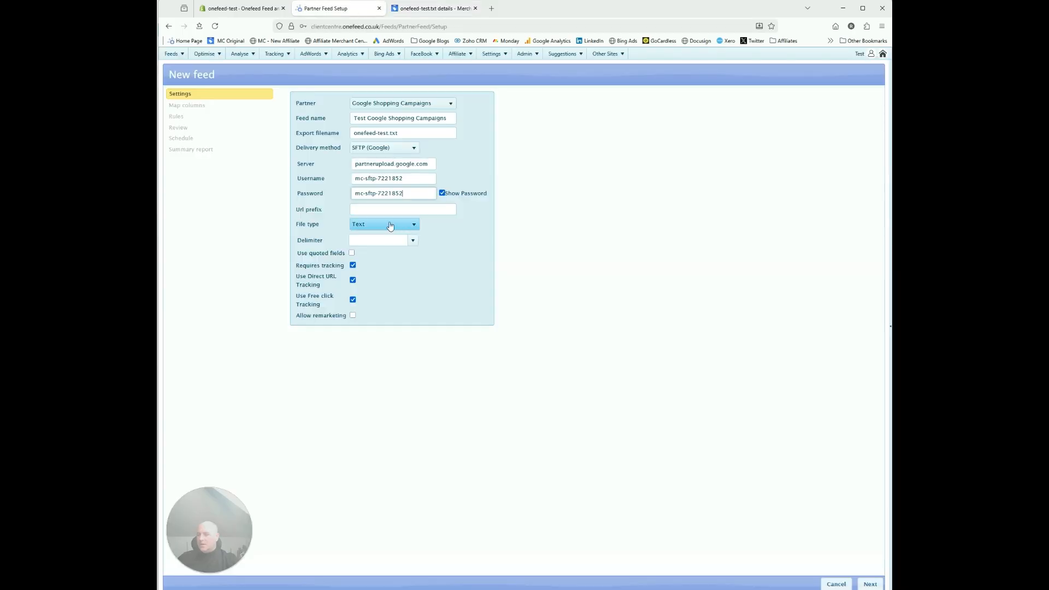
{"action": "triple_click", "coordinate": [377, 193]}
{"action": "key", "text": "ctrl+v"}
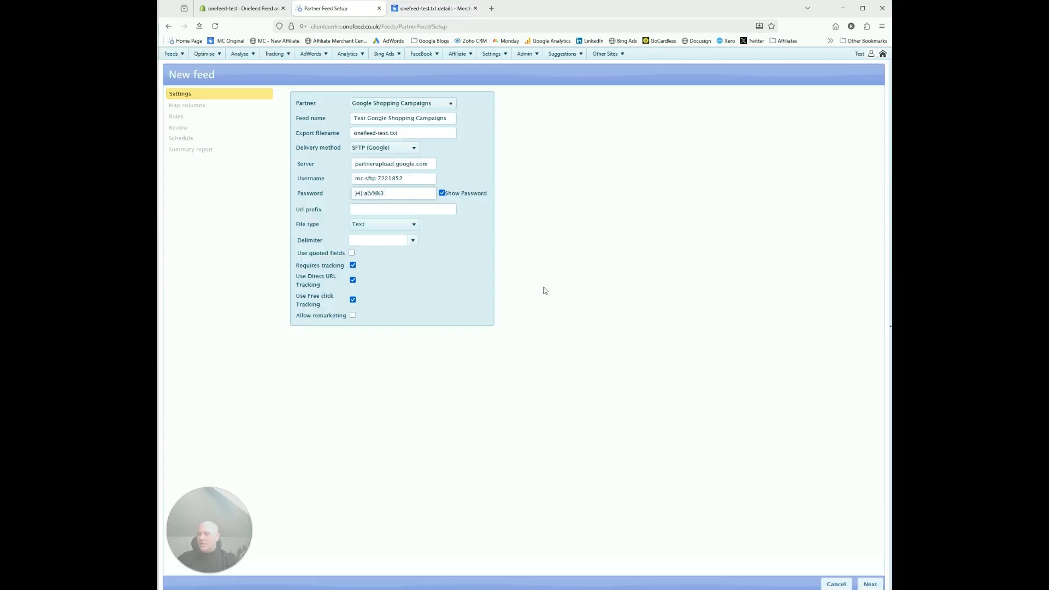
Compare the entered password with the one in Merchant Center, close the SFTP details and return to the partner feed setup.
{"action": "left_click", "coordinate": [439, 9]}
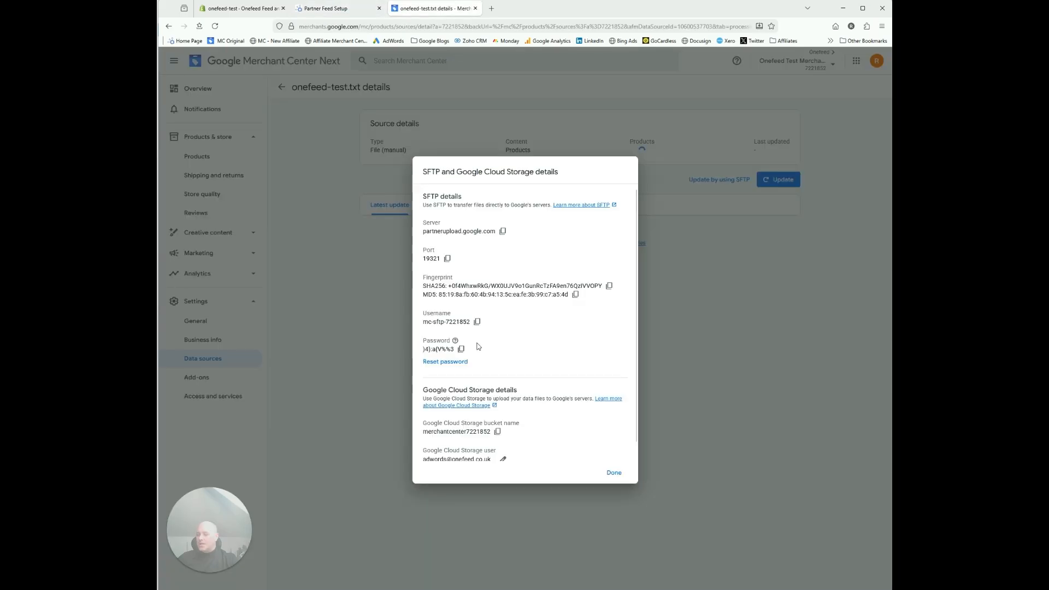
{"action": "left_click", "coordinate": [614, 473]}
{"action": "left_click", "coordinate": [343, 11]}
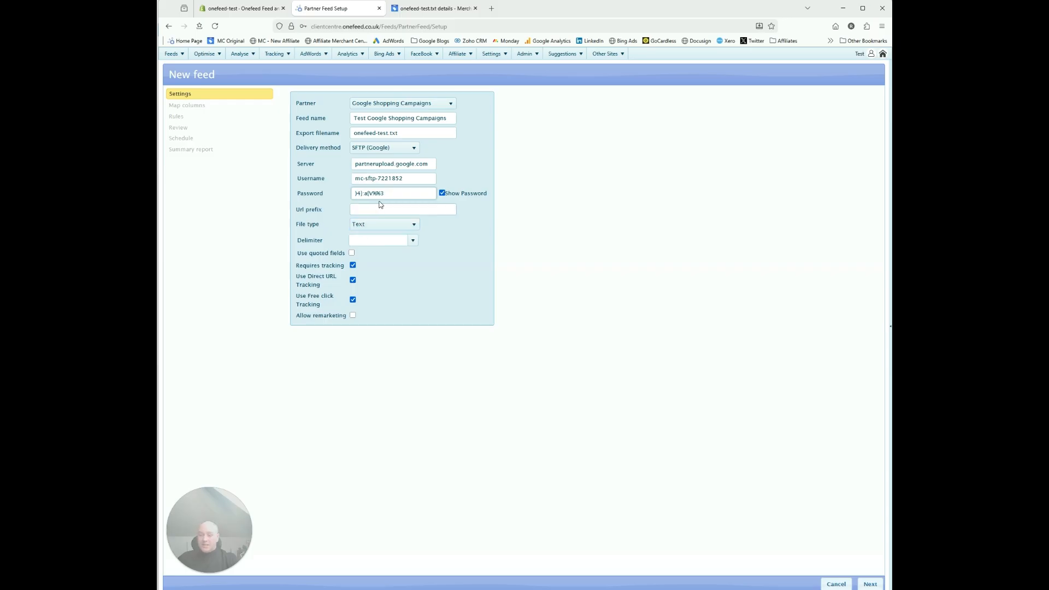
Keep the Text file type, choose the partner feed's delimiter and continue to the column mapping.
{"action": "left_click", "coordinate": [384, 227]}
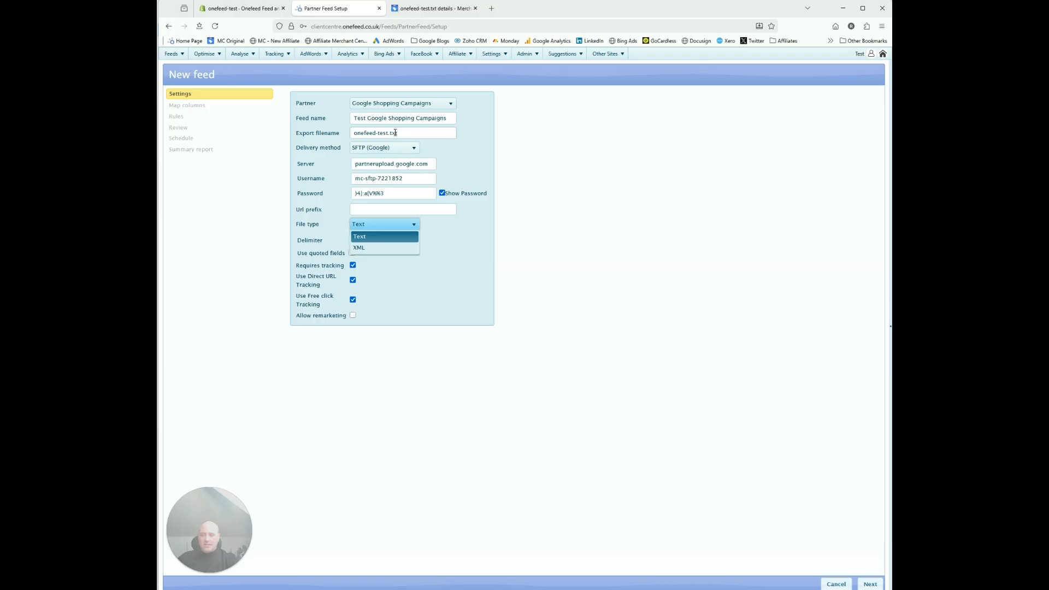
{"action": "left_click", "coordinate": [464, 244]}
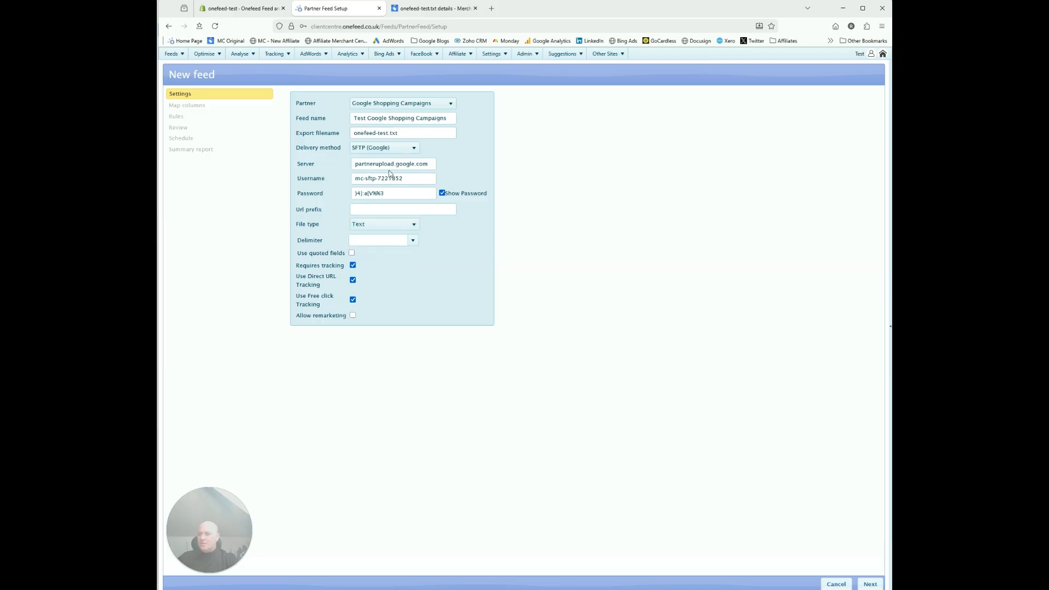
{"action": "left_click", "coordinate": [414, 241]}
{"action": "left_click", "coordinate": [383, 275]}
{"action": "left_click", "coordinate": [870, 585]}
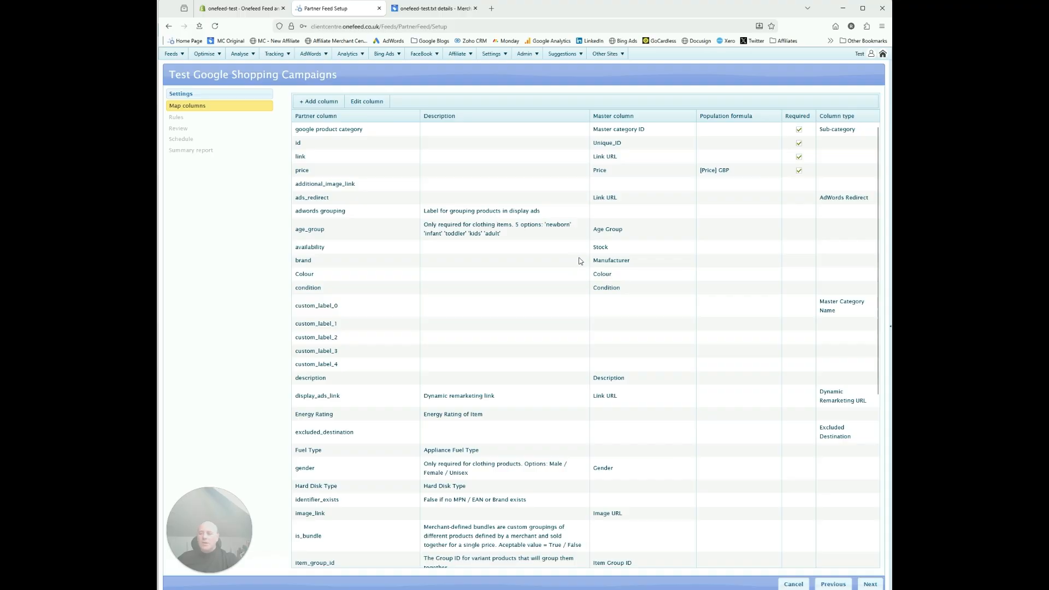
Review the partner feed's column mappings, accept them and continue past the rules and product review to the schedule.
{"action": "scroll", "coordinate": [579, 260], "scroll_direction": "down", "scroll_amount": 5}
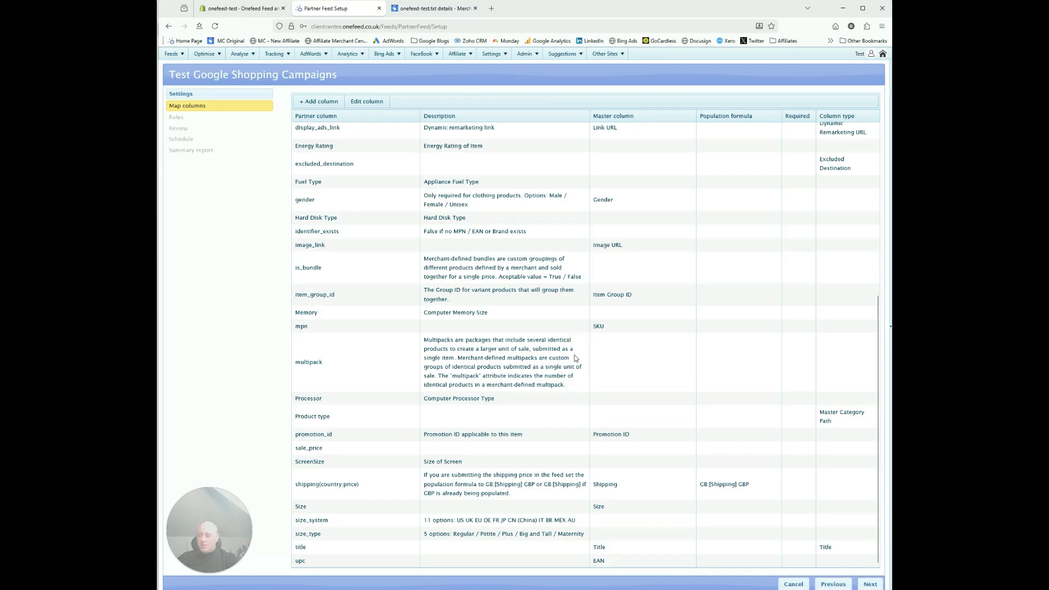
{"action": "scroll", "coordinate": [575, 356], "scroll_direction": "up", "scroll_amount": 5}
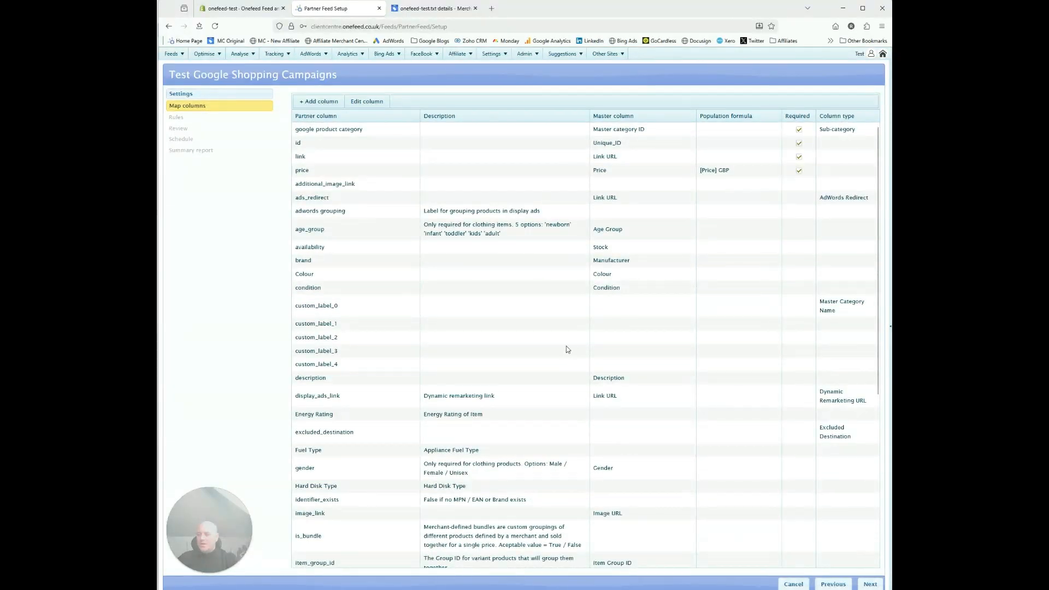
{"action": "left_click", "coordinate": [466, 312]}
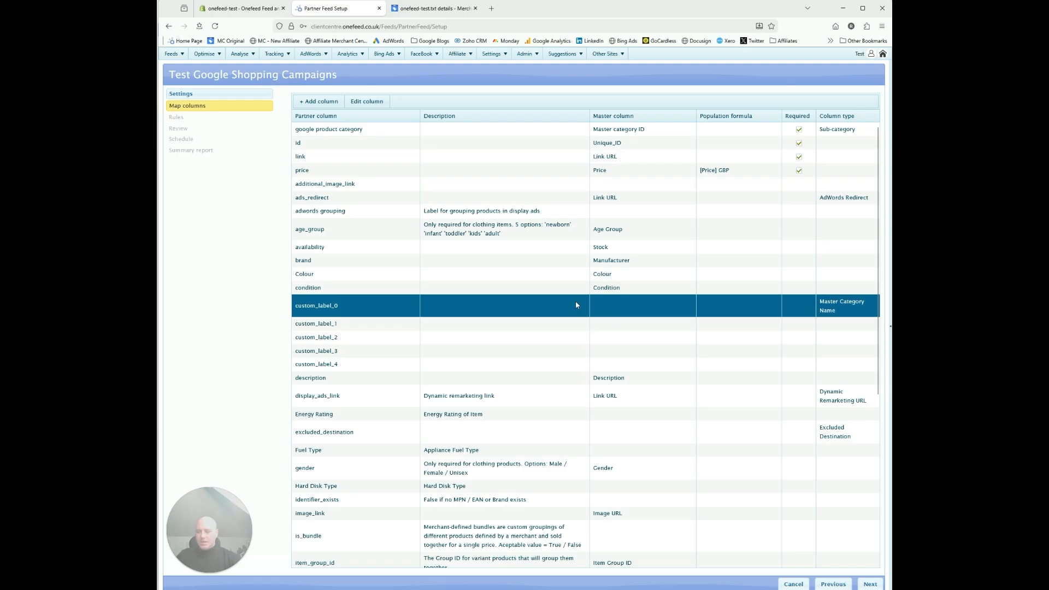
{"action": "scroll", "coordinate": [575, 305], "scroll_direction": "down", "scroll_amount": 5}
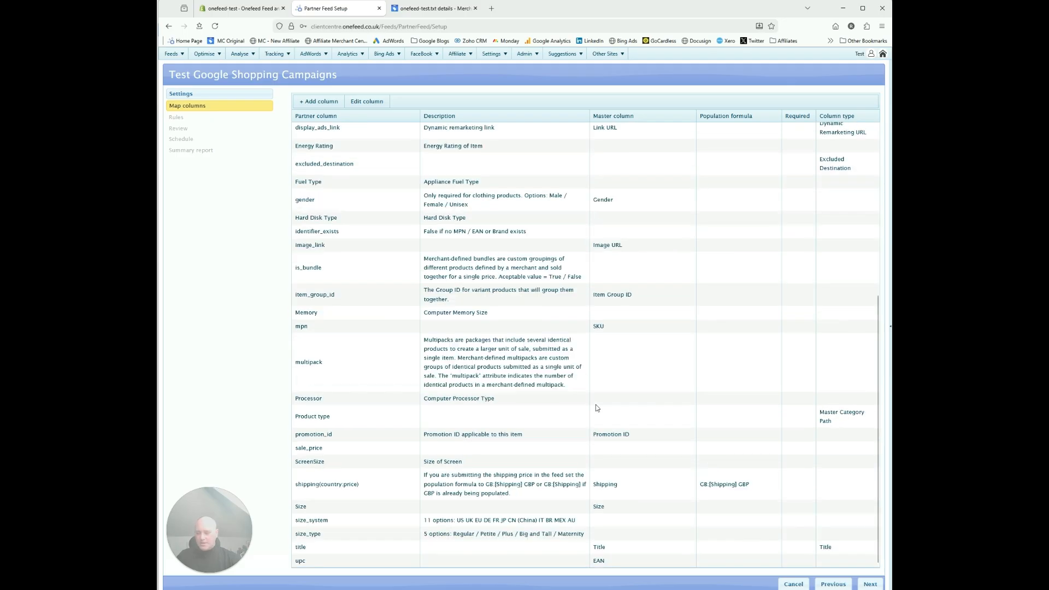
{"action": "left_click", "coordinate": [871, 585]}
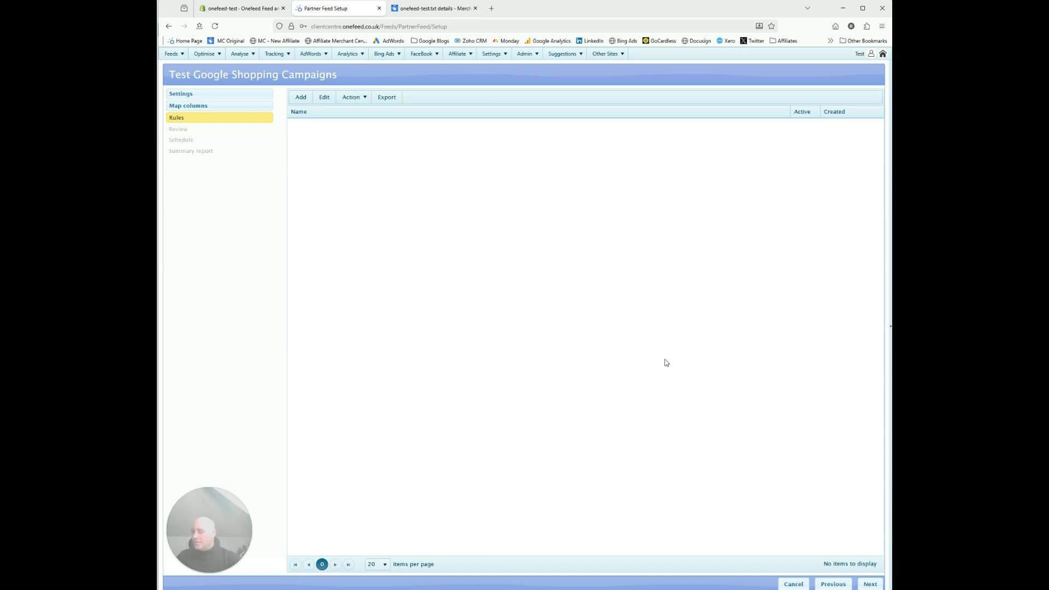
{"action": "left_click", "coordinate": [871, 584]}
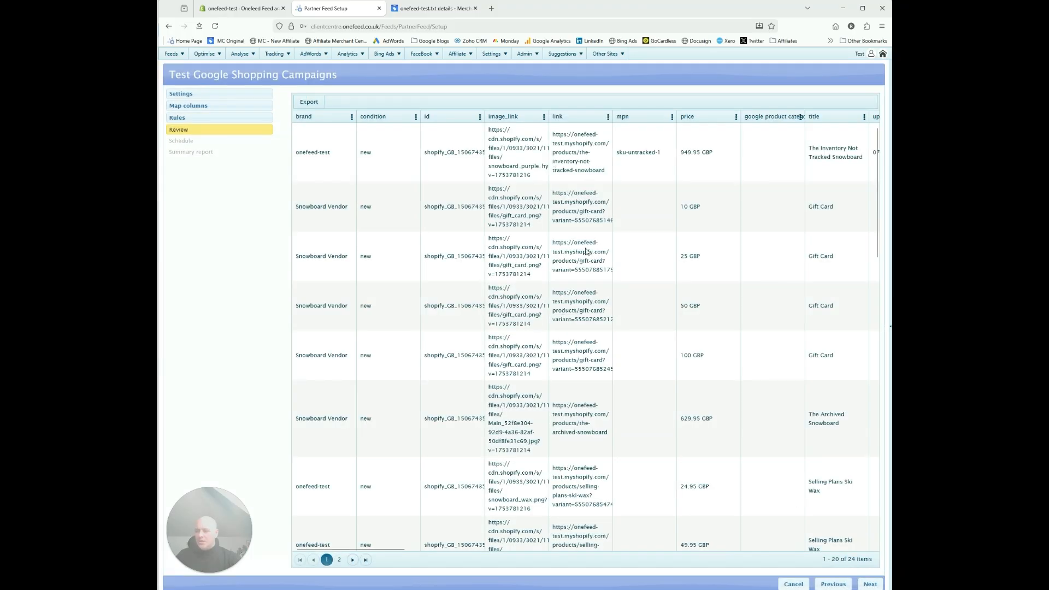
{"action": "left_click", "coordinate": [874, 584]}
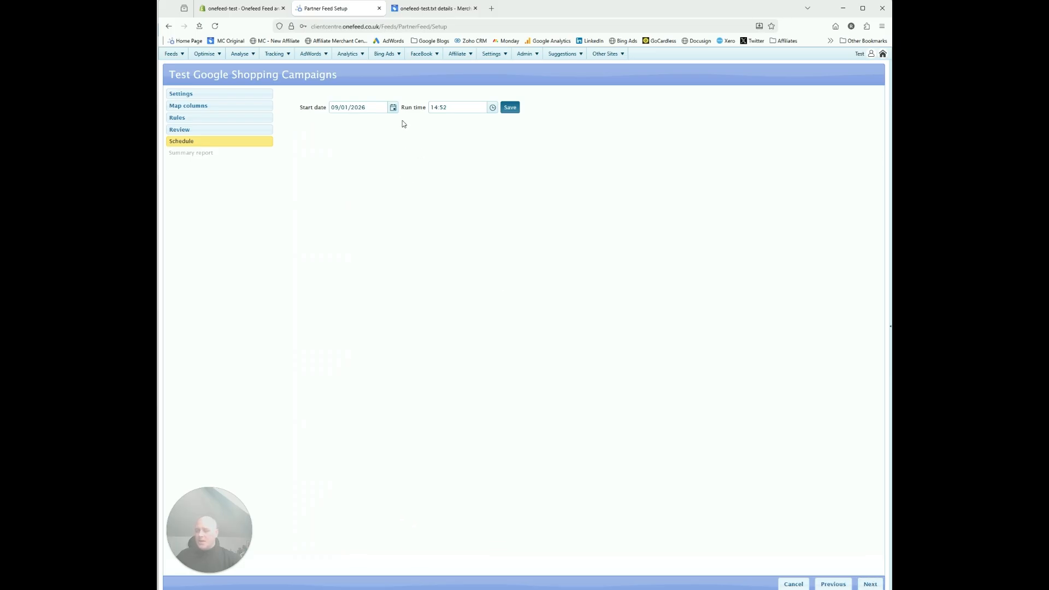
Set the partner feed's run time to 09:32 and save the schedule.
{"action": "left_click", "coordinate": [493, 107]}
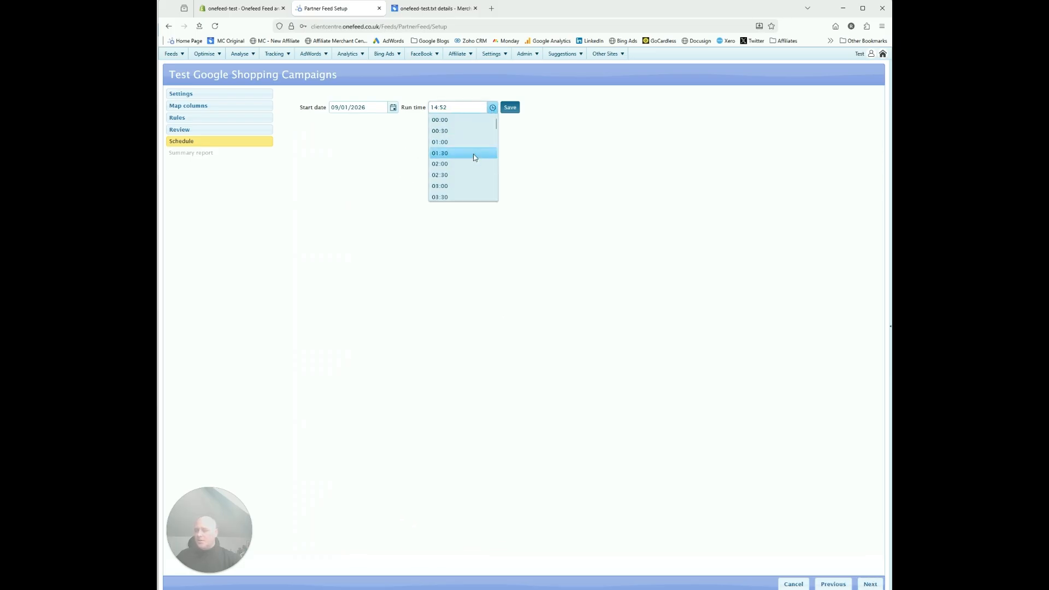
{"action": "scroll", "coordinate": [473, 157], "scroll_direction": "down", "scroll_amount": 5}
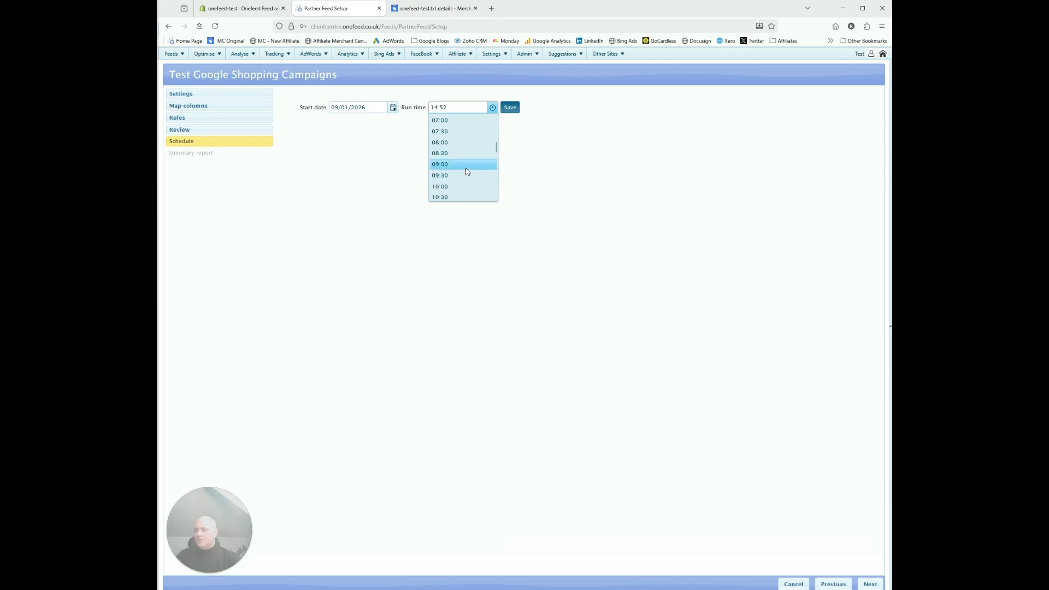
{"action": "left_click", "coordinate": [465, 175]}
{"action": "left_click", "coordinate": [455, 107]}
{"action": "key", "text": "BackSpace"}
{"action": "type", "text": "2"}
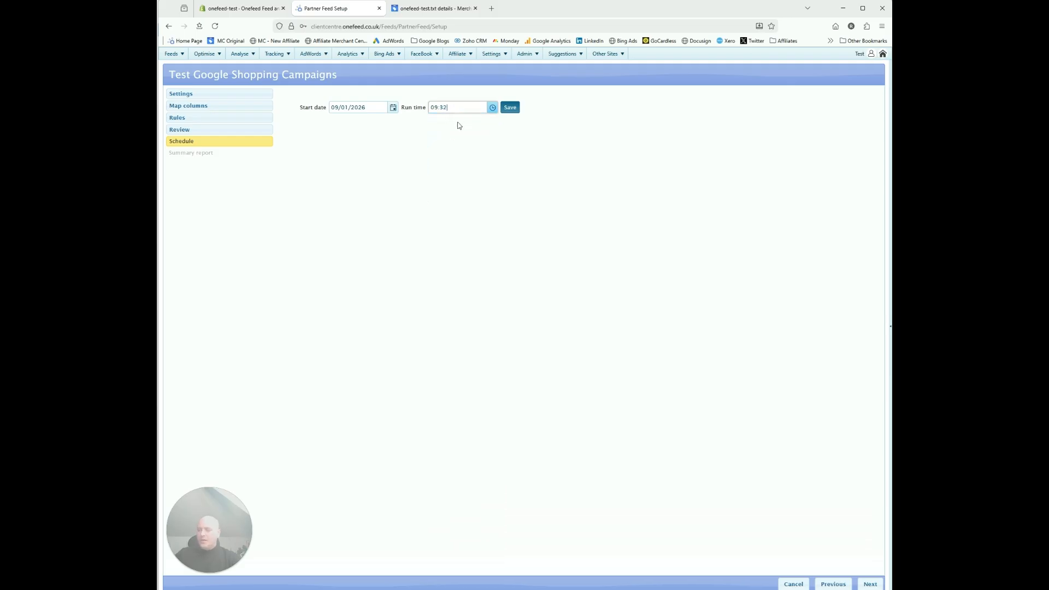
{"action": "left_click", "coordinate": [511, 109]}
{"action": "left_click", "coordinate": [584, 335]}
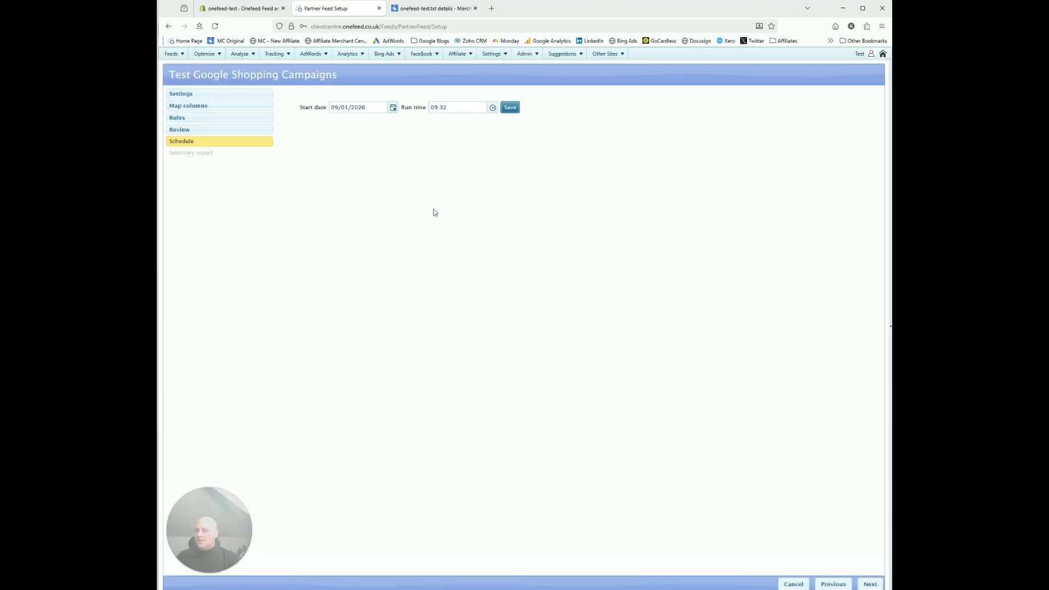
Open the optimisation product list from the home page and select The Inventory Not Tracked Snowboard.
{"action": "left_click", "coordinate": [884, 54]}
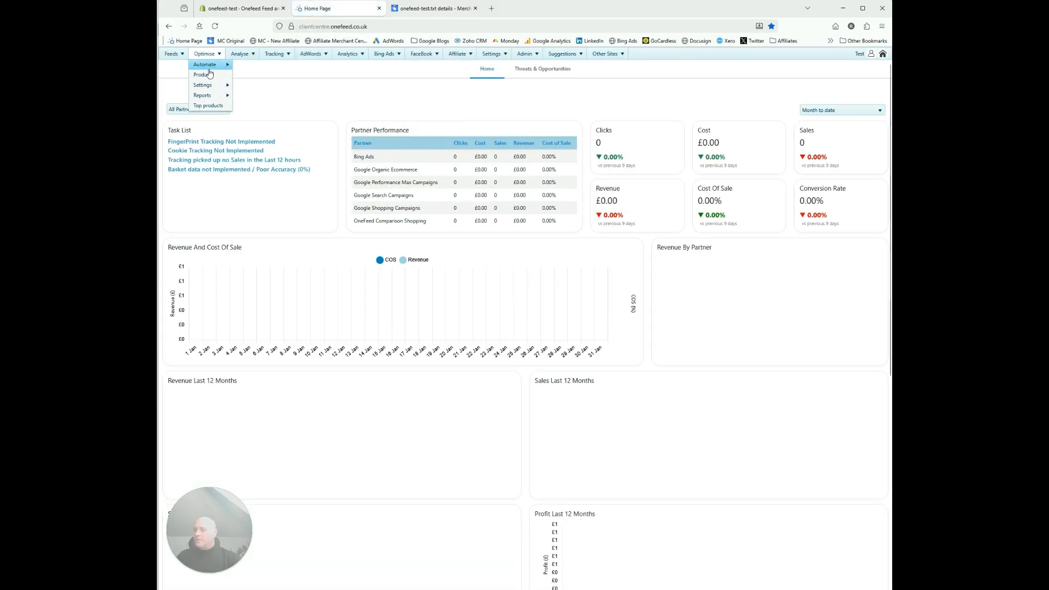
{"action": "left_click", "coordinate": [224, 91]}
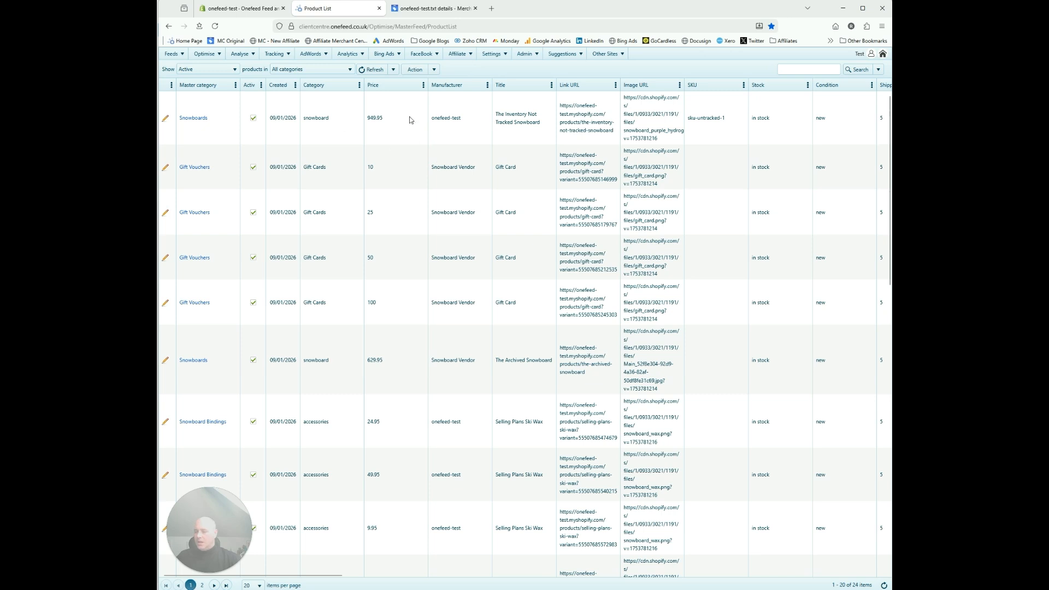
{"action": "left_click", "coordinate": [411, 121]}
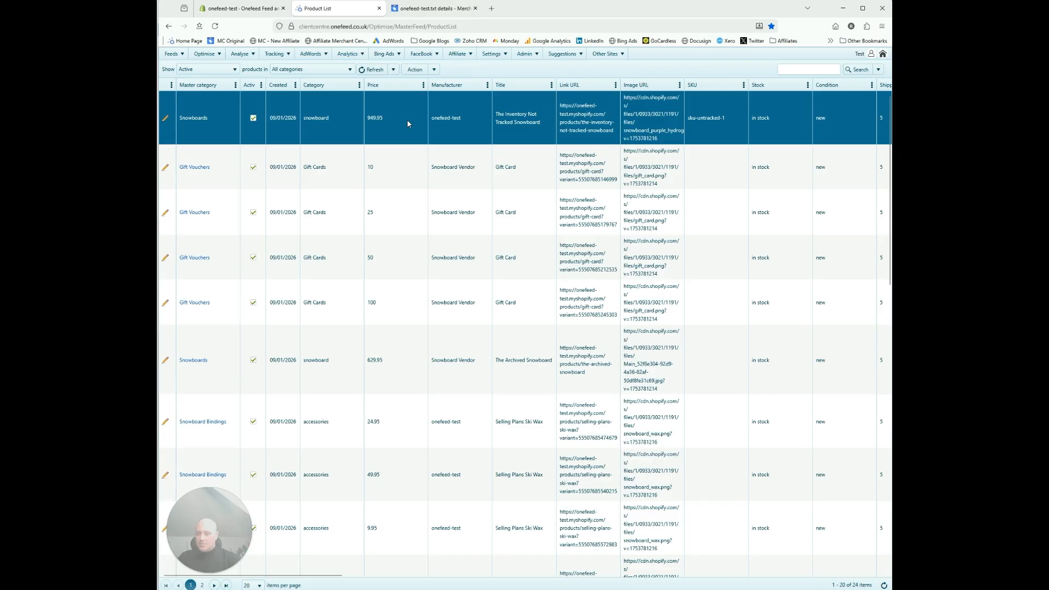
View the EAN Comparison page for missing EANs and return to the product list.
{"action": "mouse_move", "coordinate": [208, 58]}
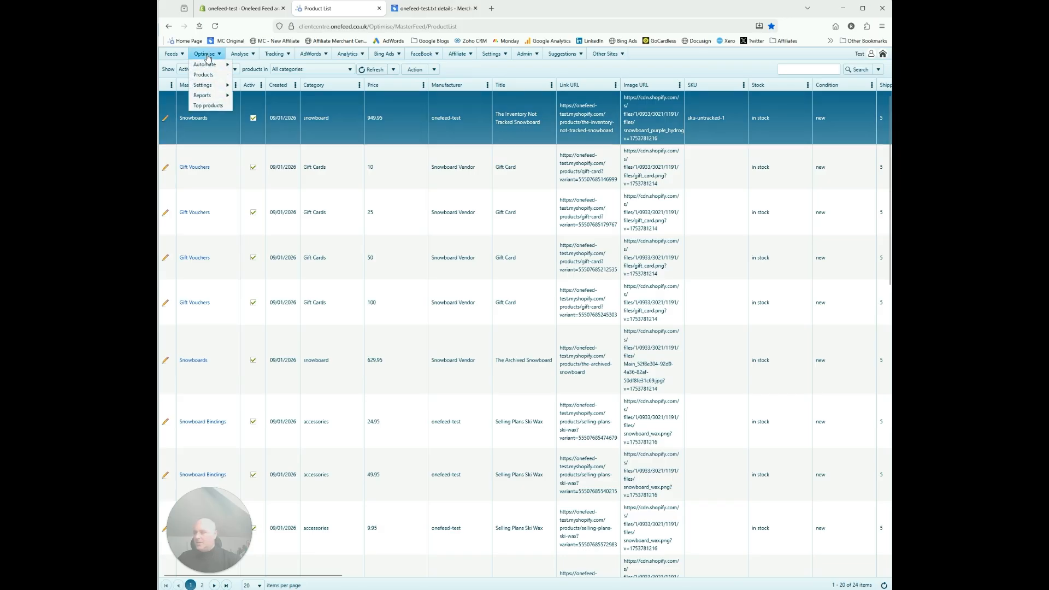
{"action": "mouse_move", "coordinate": [239, 55]}
{"action": "left_click", "coordinate": [245, 199]}
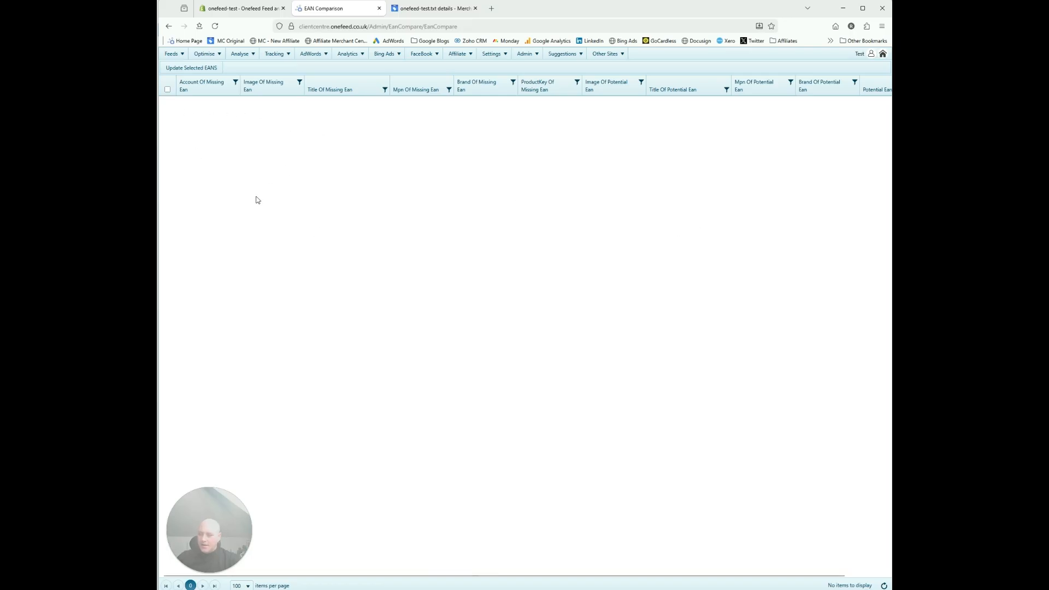
{"action": "left_click", "coordinate": [168, 89]}
{"action": "left_click", "coordinate": [205, 54]}
{"action": "left_click", "coordinate": [207, 75]}
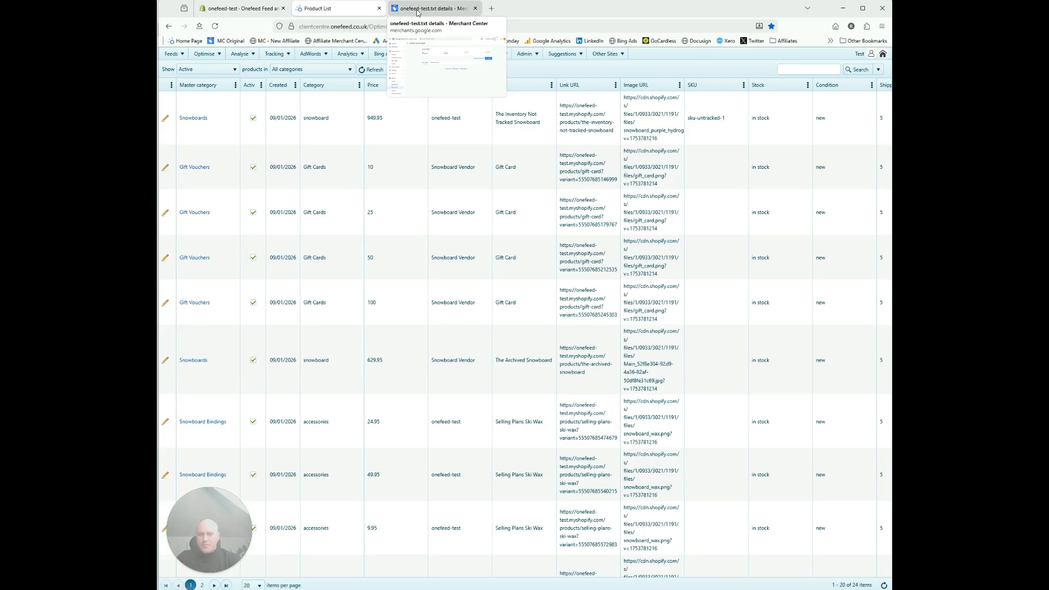
Run all feeds from the Master Feed section of the home page and dismiss the processing notice.
{"action": "left_click", "coordinate": [882, 56]}
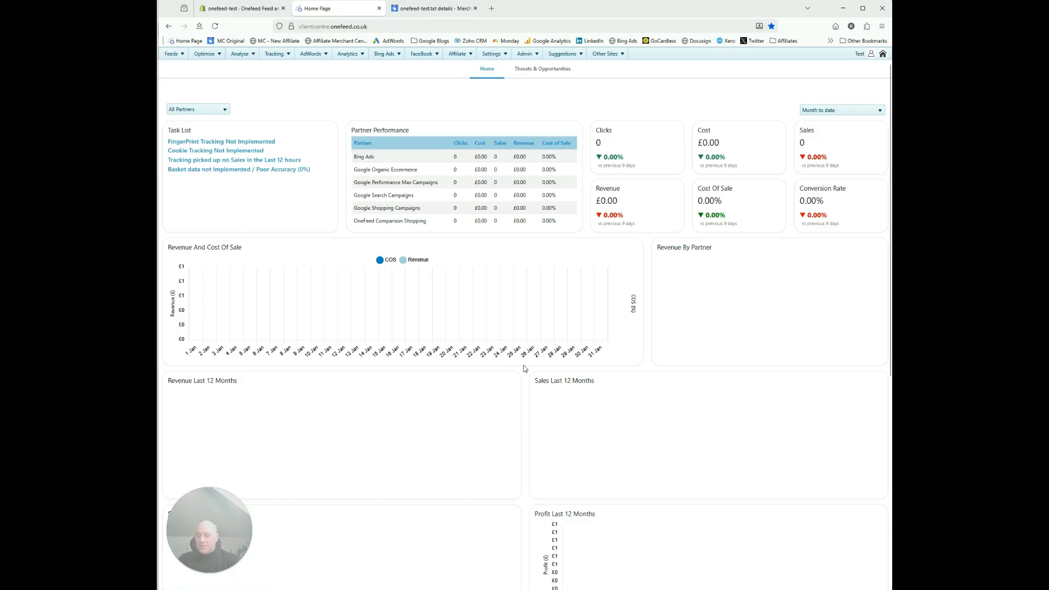
{"action": "scroll", "coordinate": [525, 369], "scroll_direction": "down", "scroll_amount": 6}
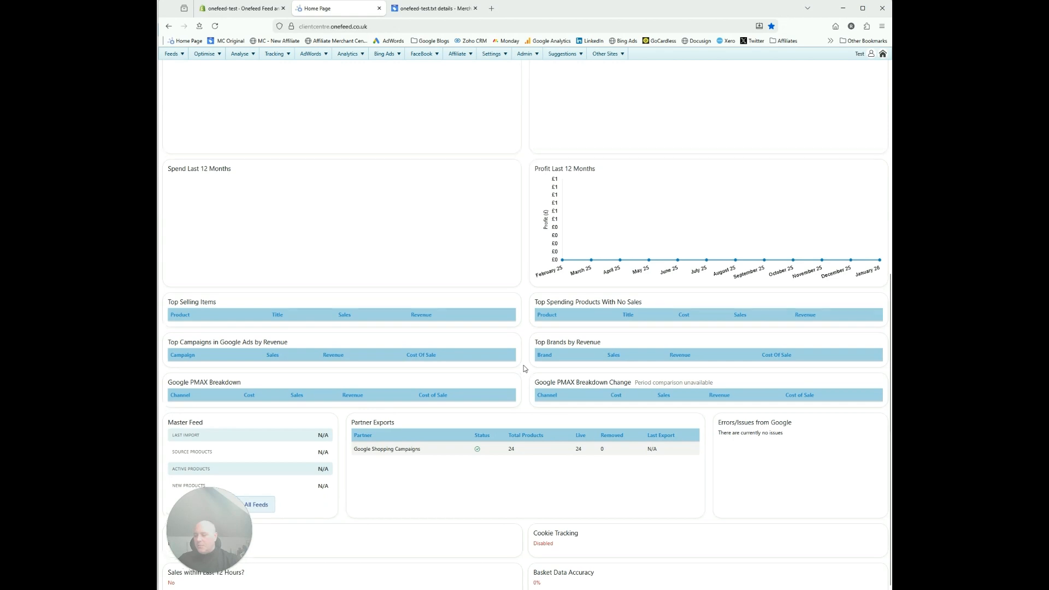
{"action": "scroll", "coordinate": [525, 368], "scroll_direction": "up", "scroll_amount": 1}
{"action": "scroll", "coordinate": [524, 369], "scroll_direction": "down", "scroll_amount": 1}
{"action": "left_click_drag", "start_coordinate": [209, 508], "coordinate": [780, 519]}
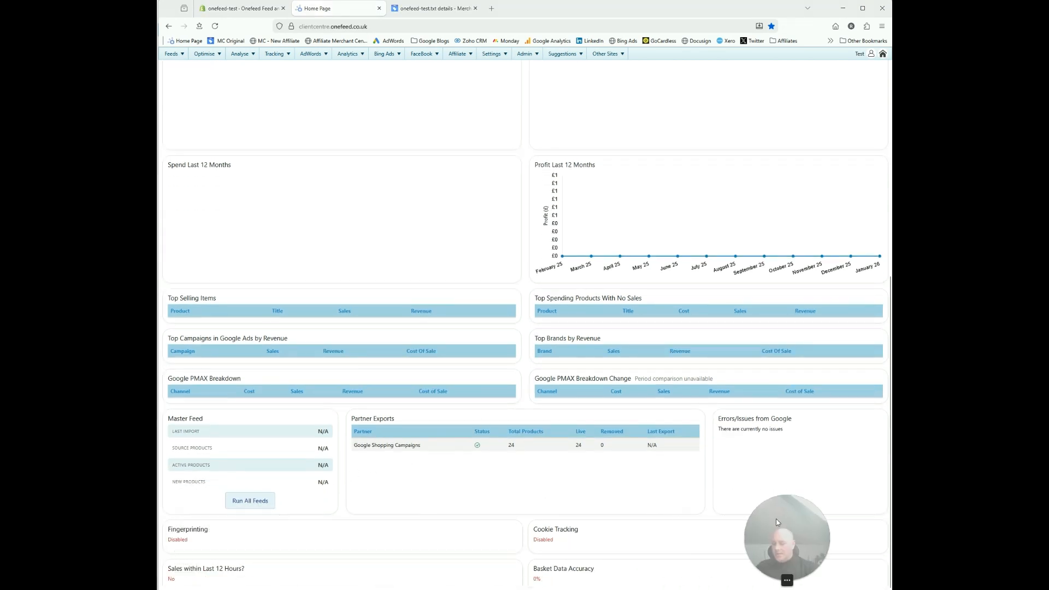
{"action": "left_click", "coordinate": [254, 504]}
{"action": "left_click", "coordinate": [549, 340]}
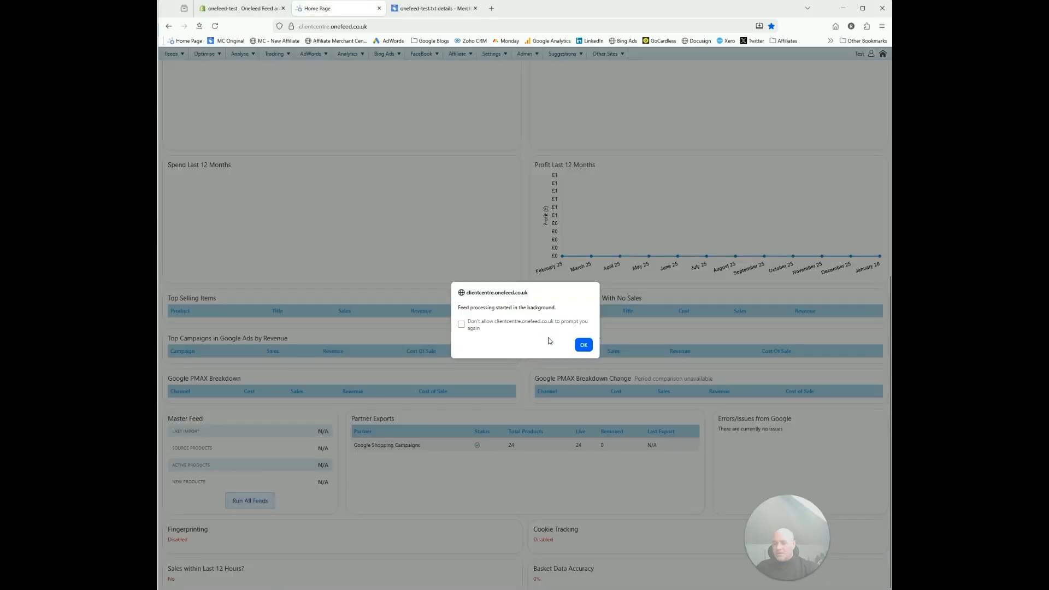
{"action": "left_click", "coordinate": [581, 345]}
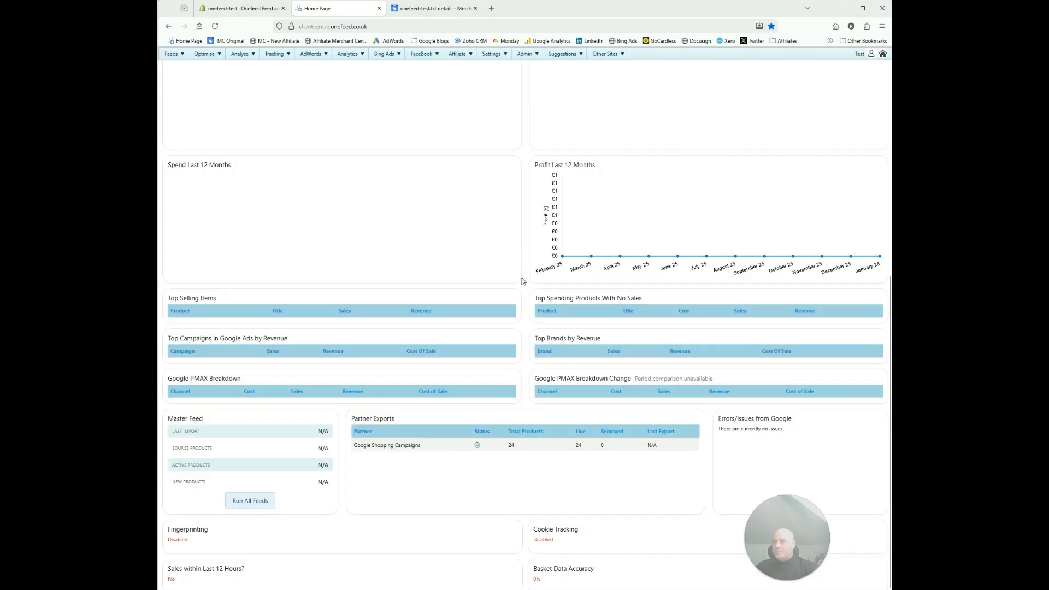
Check the onefeed-test.txt source in Merchant Center and reload the Onefeed home page.
{"action": "left_click", "coordinate": [431, 9]}
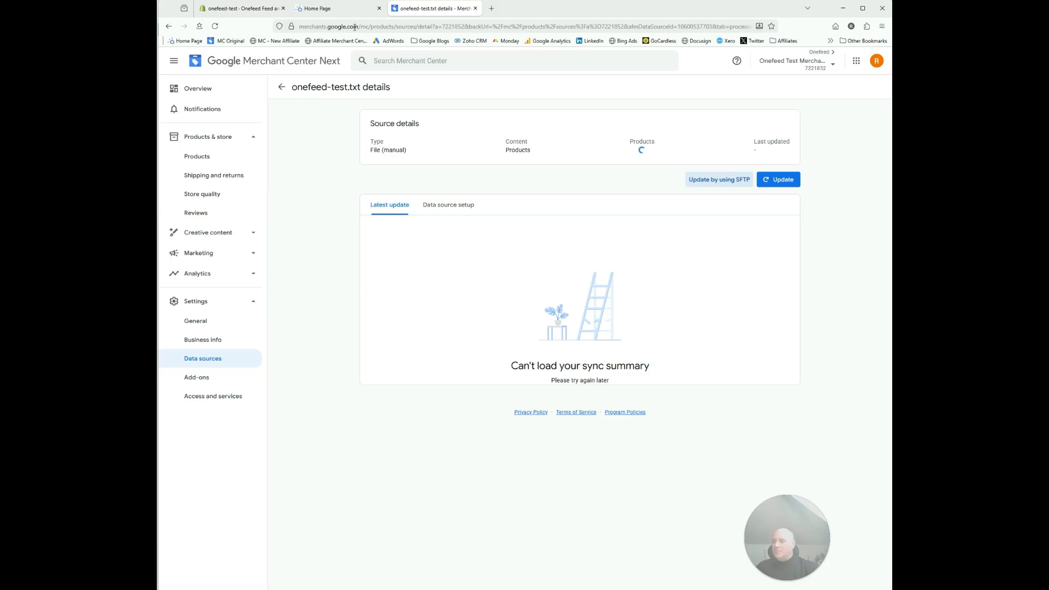
{"action": "left_click", "coordinate": [343, 10]}
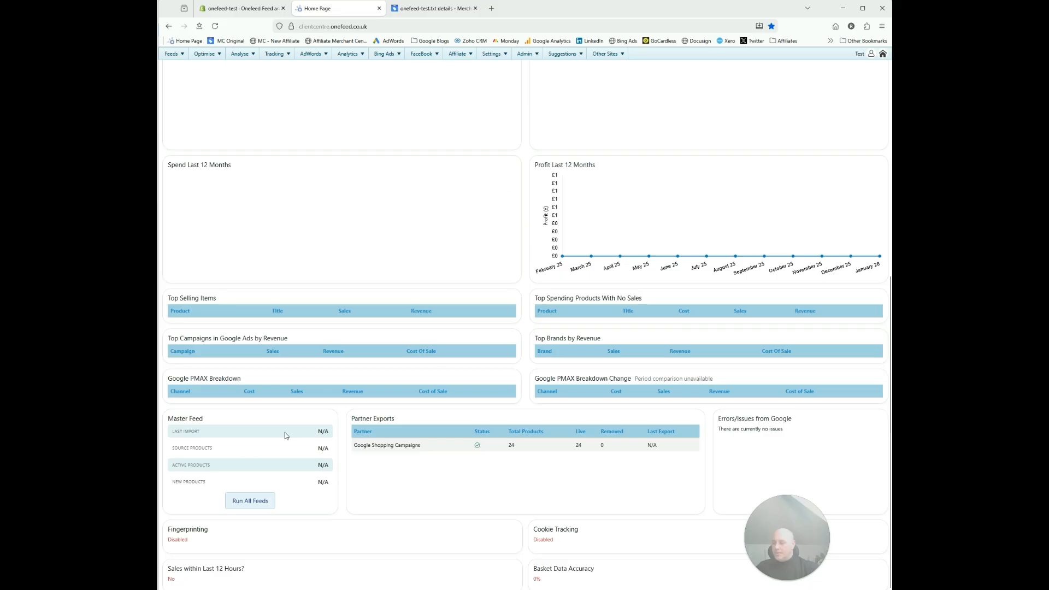
{"action": "left_click", "coordinate": [881, 55]}
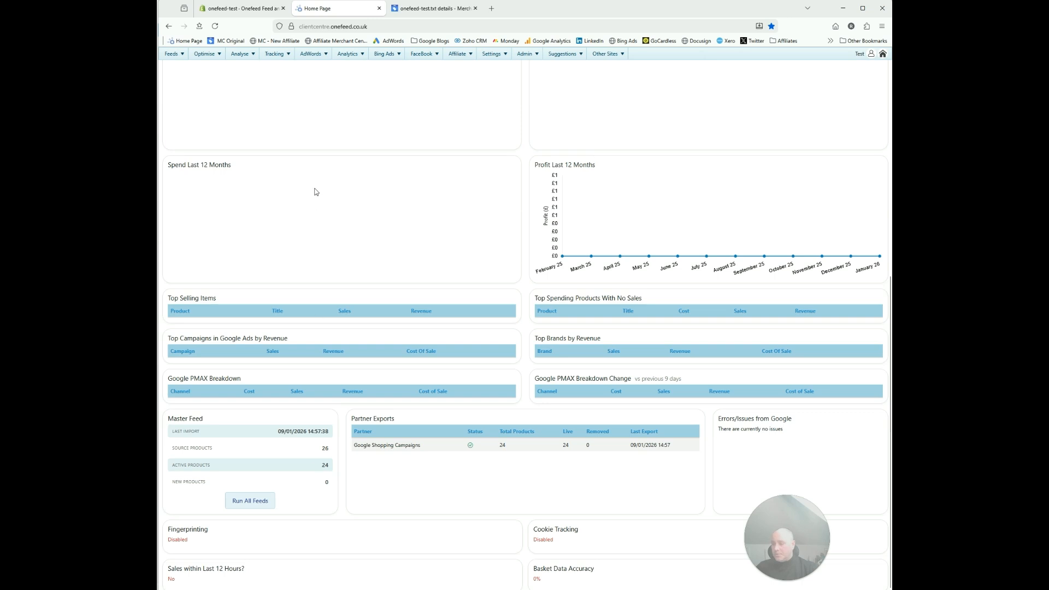
Compare the feed product counts in the Shopify Onefeed app with the master feed and partner export figures on Onefeed's home page.
{"action": "left_click", "coordinate": [241, 9]}
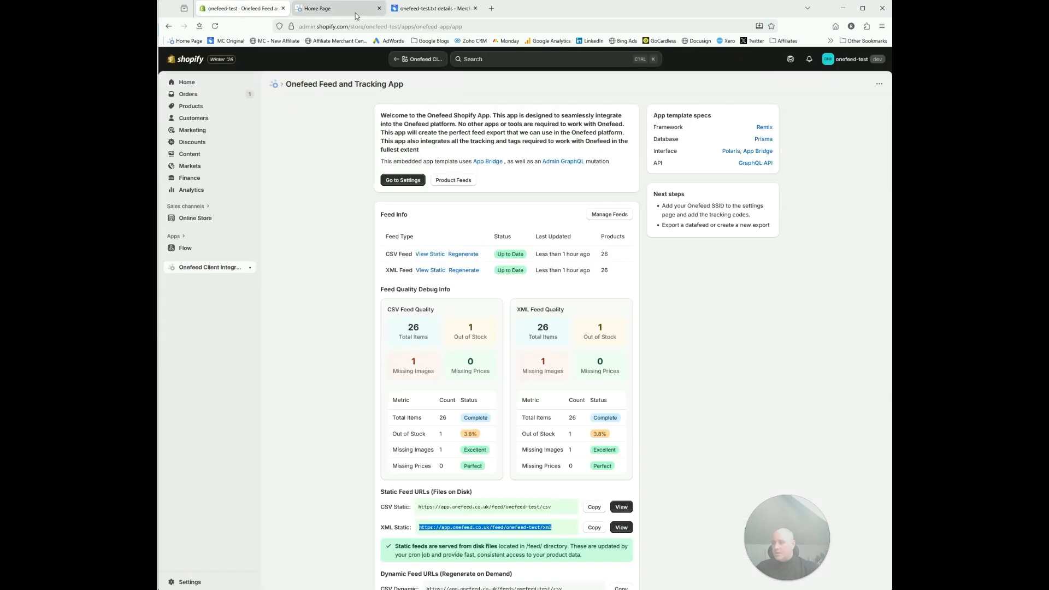
{"action": "left_click", "coordinate": [317, 8]}
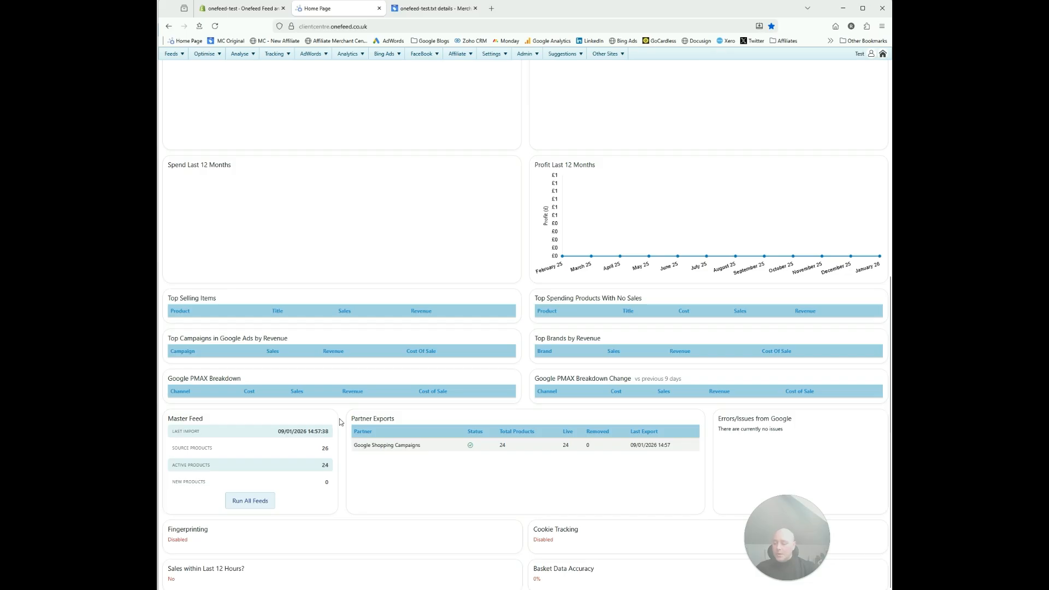
{"action": "scroll", "coordinate": [340, 420], "scroll_direction": "up", "scroll_amount": 6}
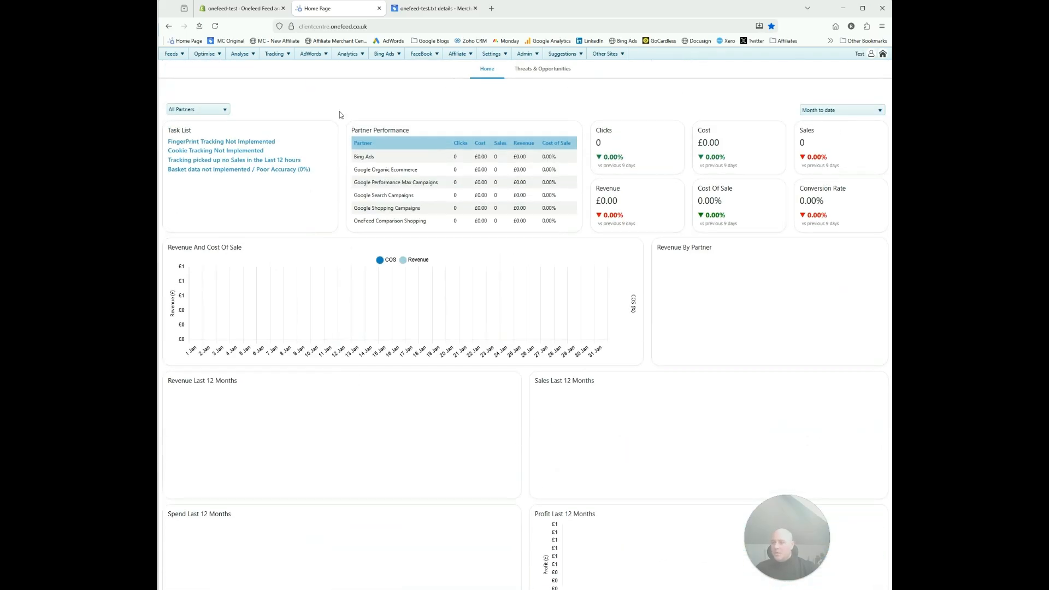